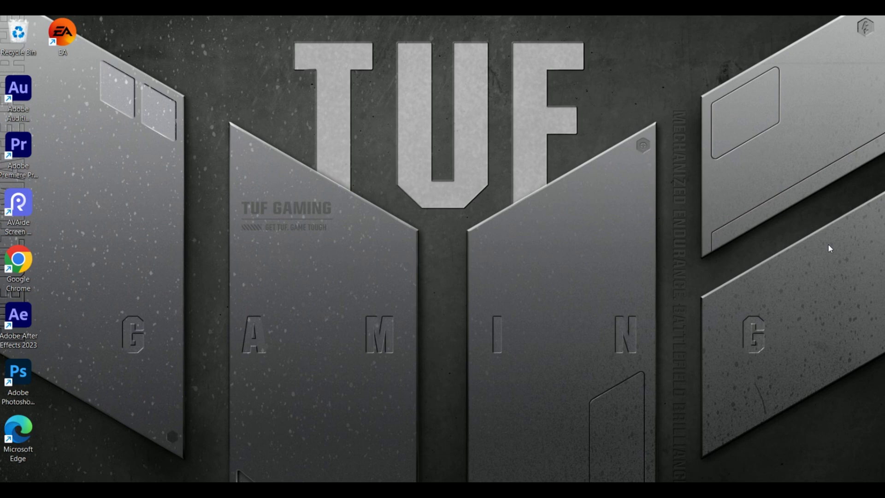
- Launch Premiere Pro from the desktop and scroll through the recent projects list on the home screen
{"action": "left_click", "coordinate": [20, 134]}
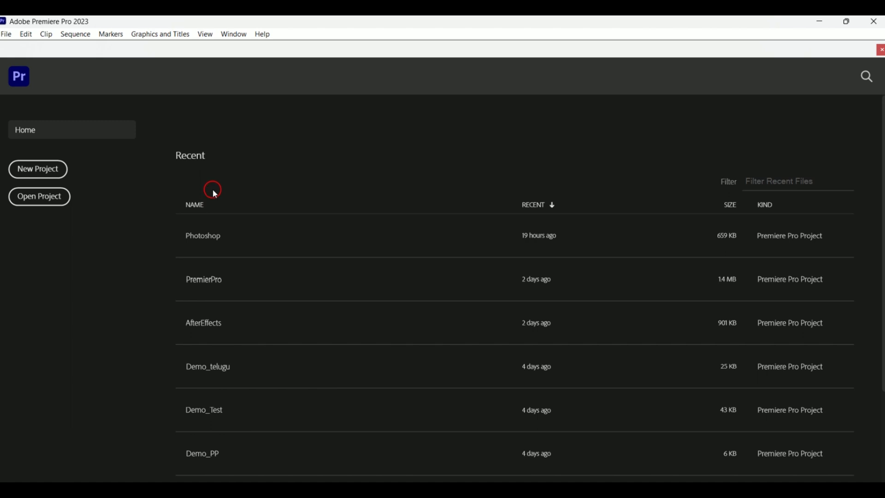
{"action": "scroll", "coordinate": [282, 231], "scroll_direction": "down", "scroll_amount": 3}
{"action": "scroll", "coordinate": [283, 318], "scroll_direction": "up", "scroll_amount": 3}
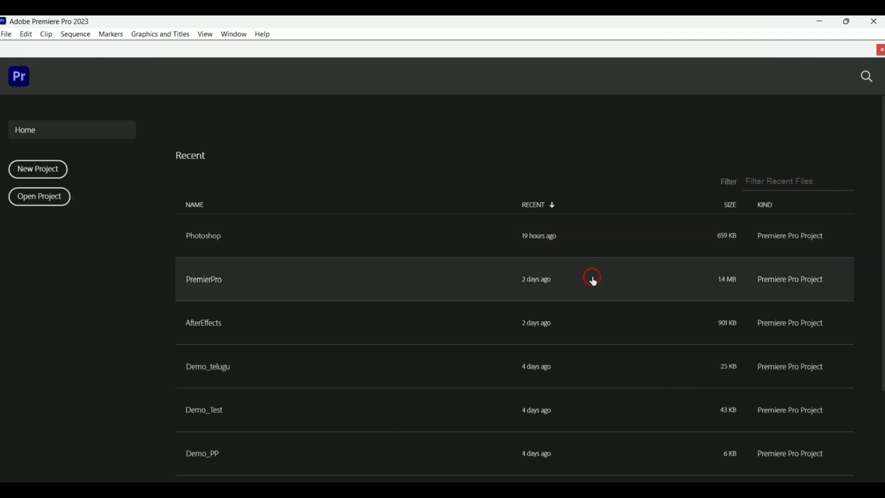
{"action": "scroll", "coordinate": [485, 247], "scroll_direction": "down", "scroll_amount": 5}
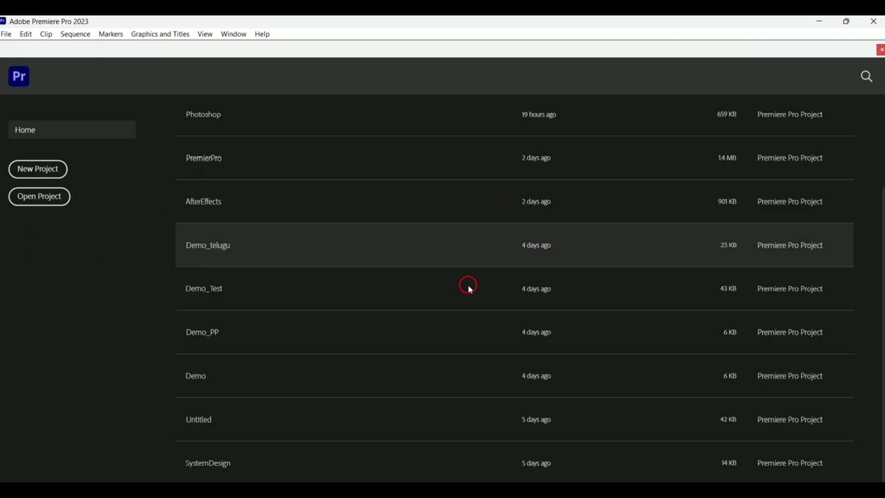
{"action": "scroll", "coordinate": [468, 292], "scroll_direction": "up", "scroll_amount": 5}
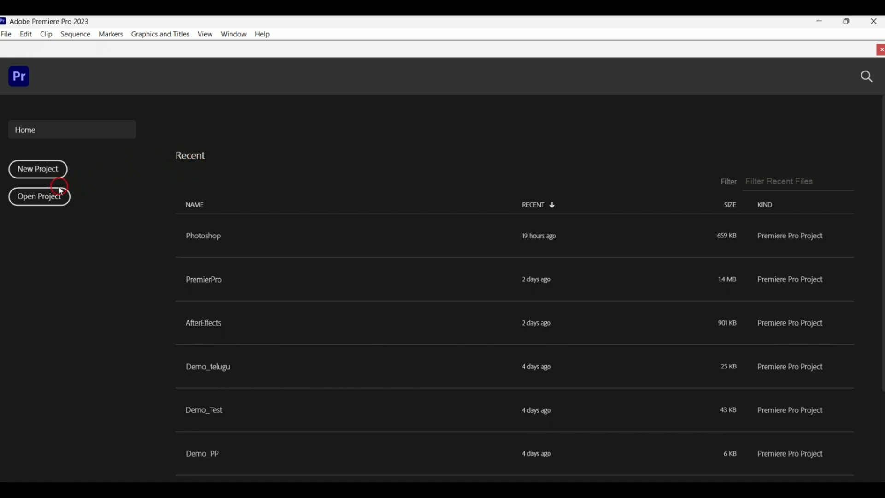
- Open the Open Project window, close it, and scroll through the recent projects list again
{"action": "left_click", "coordinate": [46, 202]}
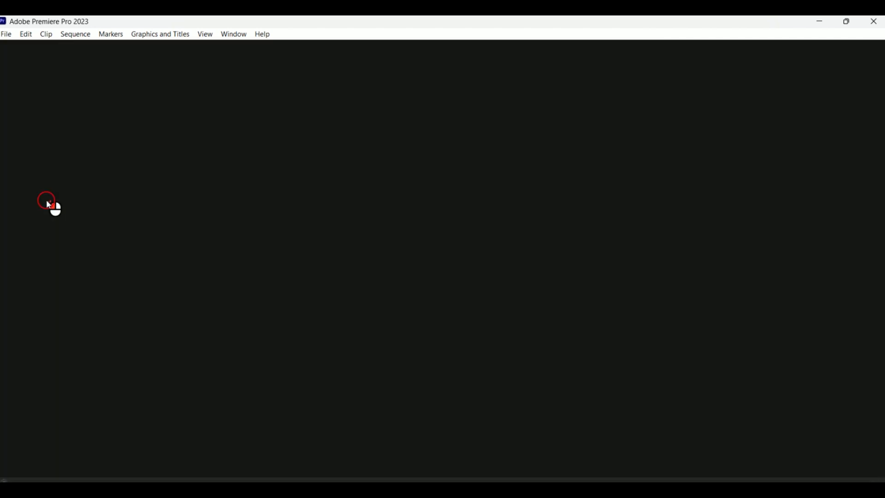
{"action": "left_click", "coordinate": [875, 23]}
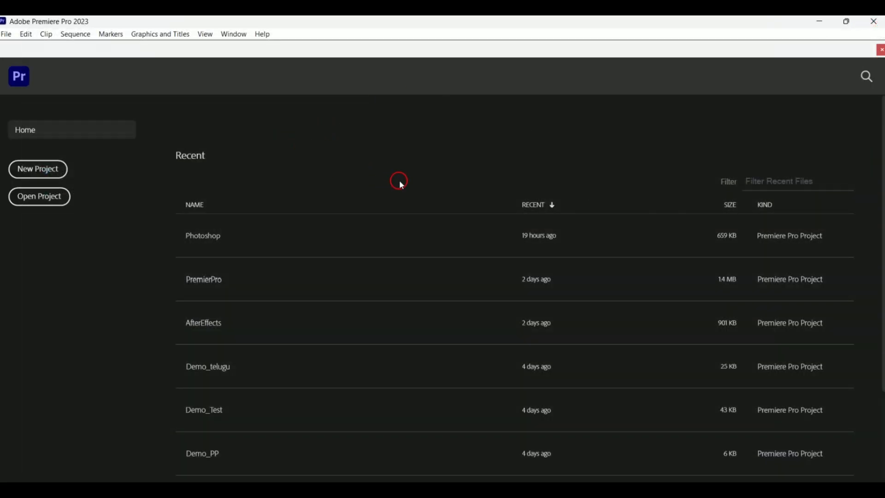
{"action": "scroll", "coordinate": [366, 251], "scroll_direction": "down", "scroll_amount": 3}
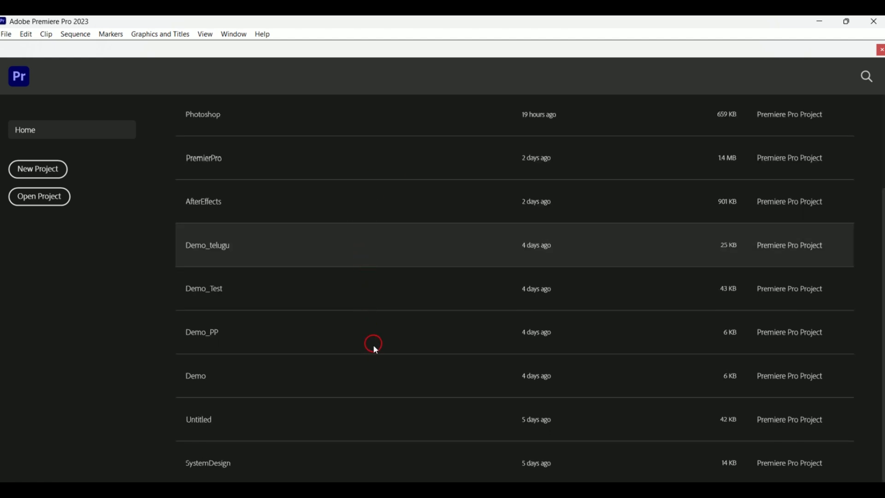
{"action": "scroll", "coordinate": [376, 354], "scroll_direction": "up", "scroll_amount": 3}
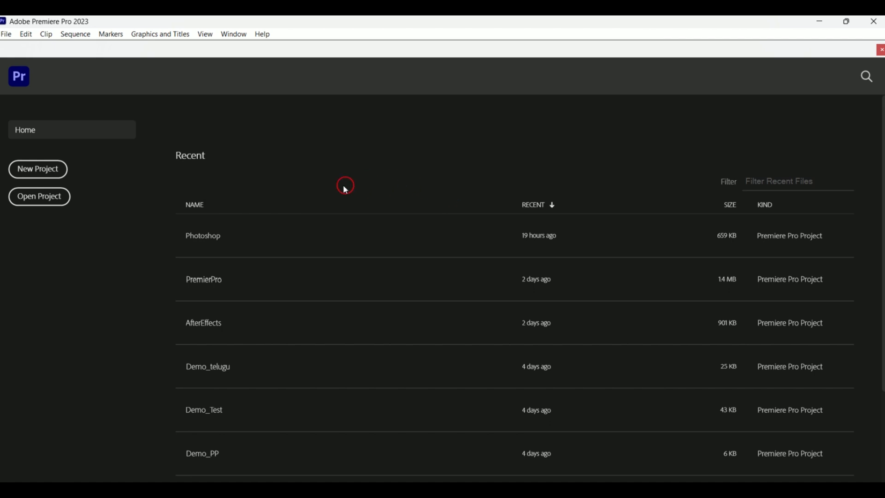
{"action": "scroll", "coordinate": [784, 271], "scroll_direction": "down", "scroll_amount": 3}
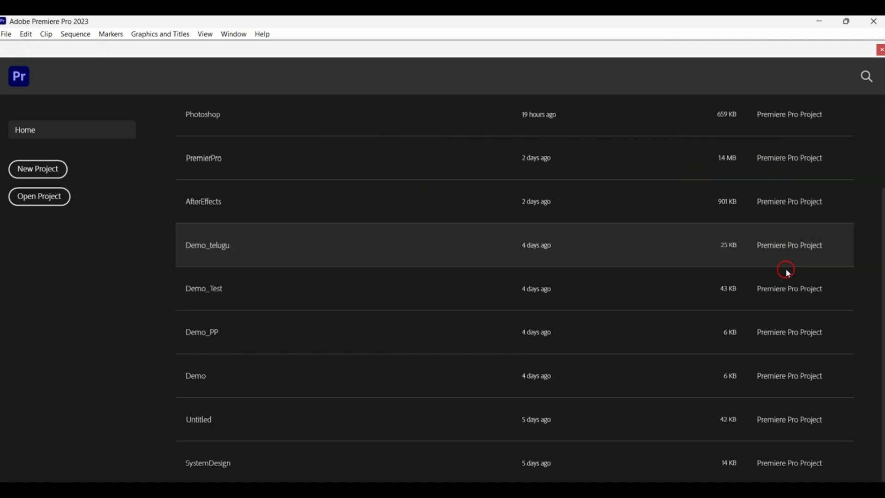
{"action": "scroll", "coordinate": [762, 336], "scroll_direction": "up", "scroll_amount": 3}
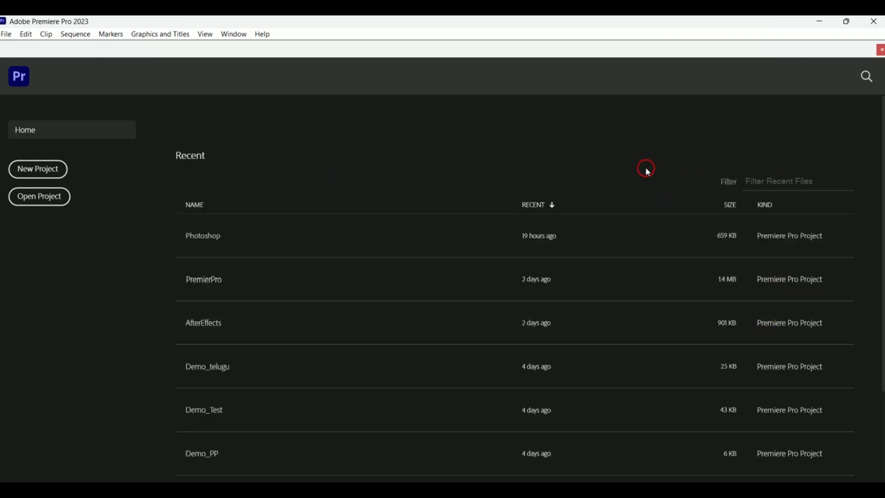
- Sort the recent projects list by name in both directions, then back by most recent
{"action": "left_click", "coordinate": [234, 206]}
{"action": "left_click", "coordinate": [230, 208]}
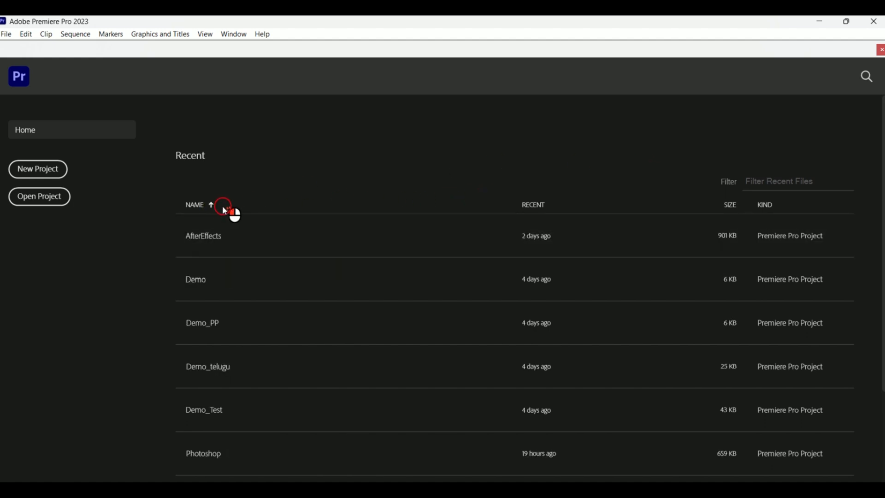
{"action": "left_click", "coordinate": [225, 208]}
{"action": "left_click", "coordinate": [571, 203]}
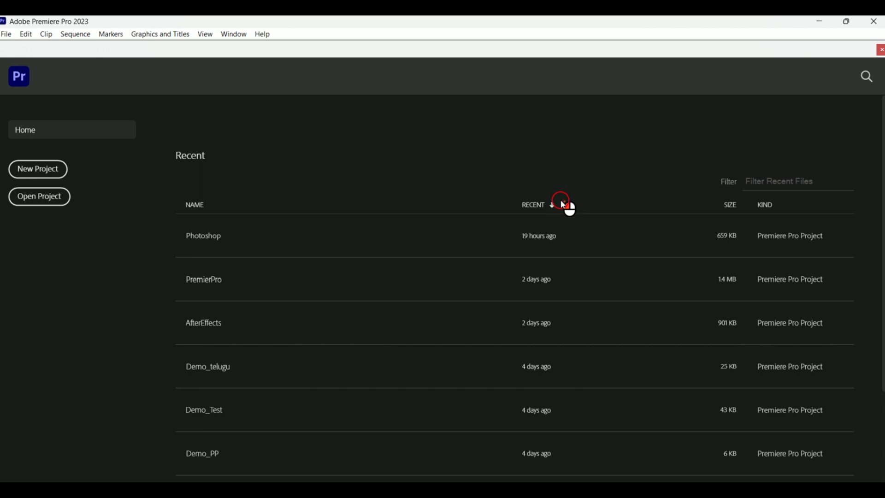
{"action": "left_click", "coordinate": [568, 205]}
- Sort the recent projects list by kind, then by size in ascending order
{"action": "left_click", "coordinate": [793, 207]}
{"action": "left_click", "coordinate": [792, 207]}
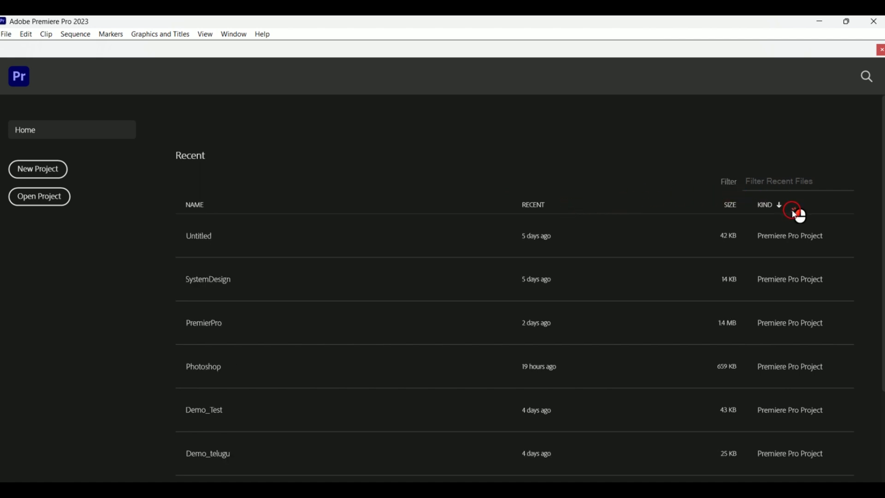
{"action": "left_click", "coordinate": [790, 207]}
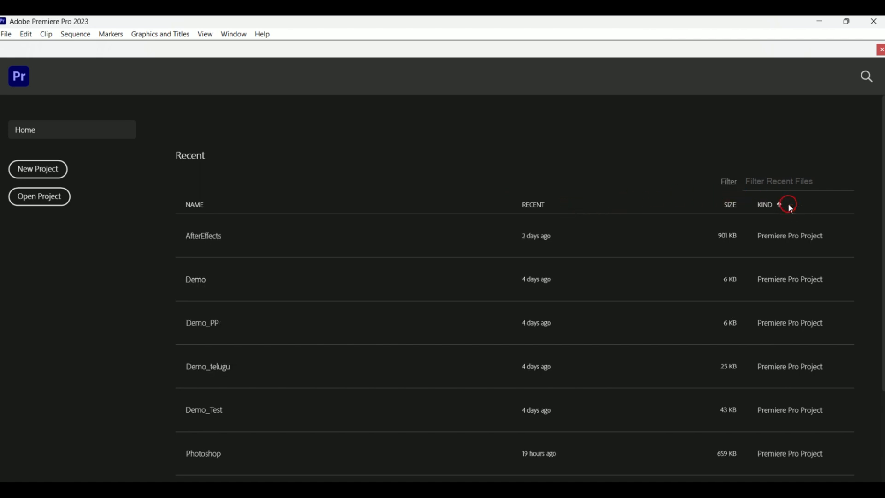
{"action": "left_click", "coordinate": [743, 204]}
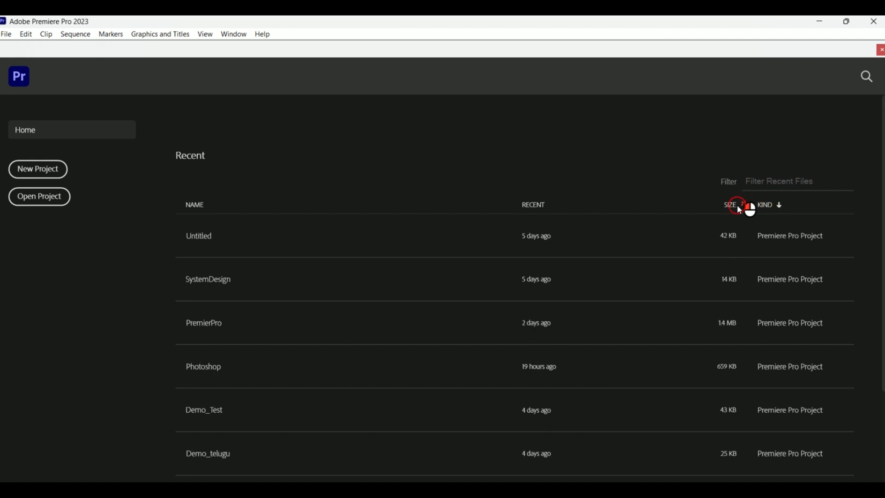
{"action": "left_click", "coordinate": [734, 209]}
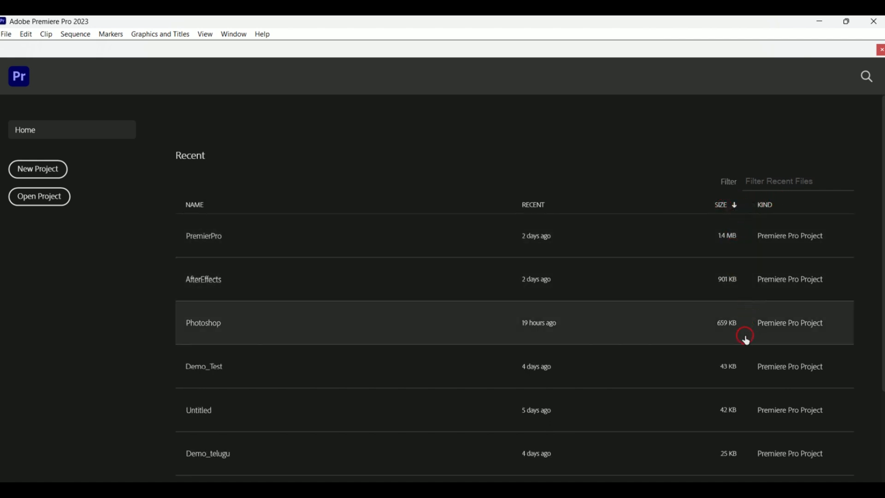
{"action": "left_click", "coordinate": [728, 207]}
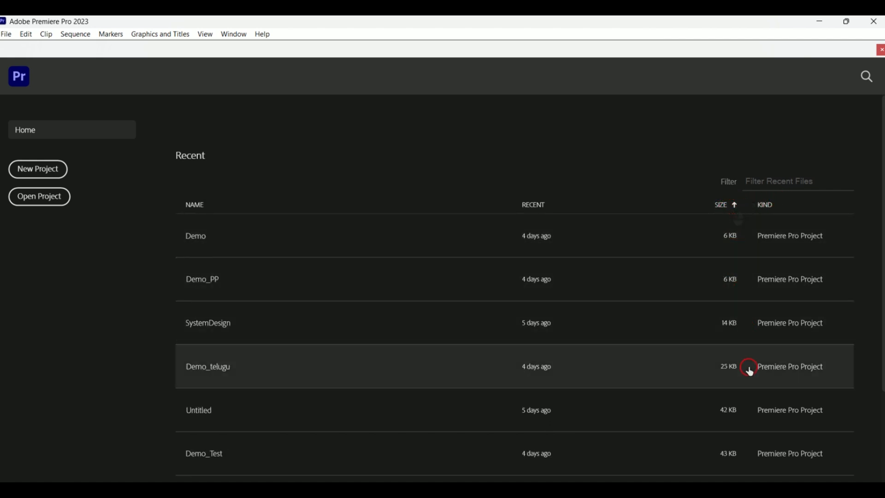
{"action": "left_click", "coordinate": [519, 205]}
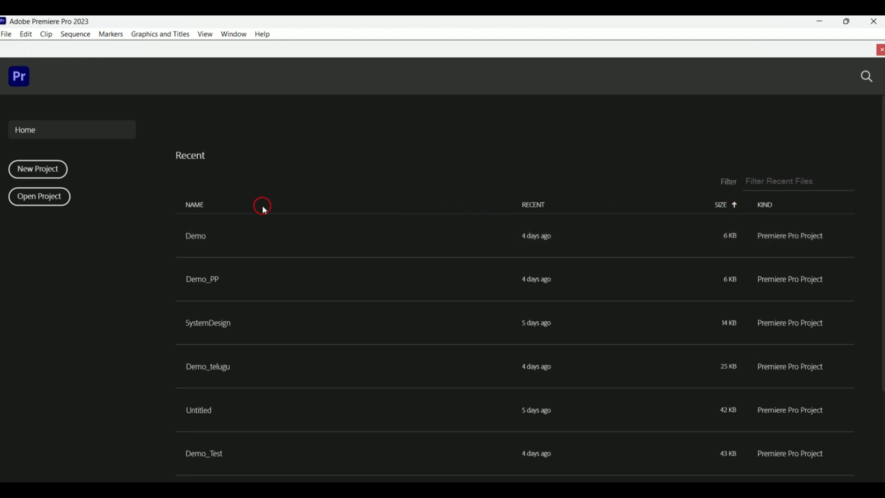
- Filter the recent projects list by name, trying Cover and Af, then clear the filter
{"action": "left_click", "coordinate": [793, 189]}
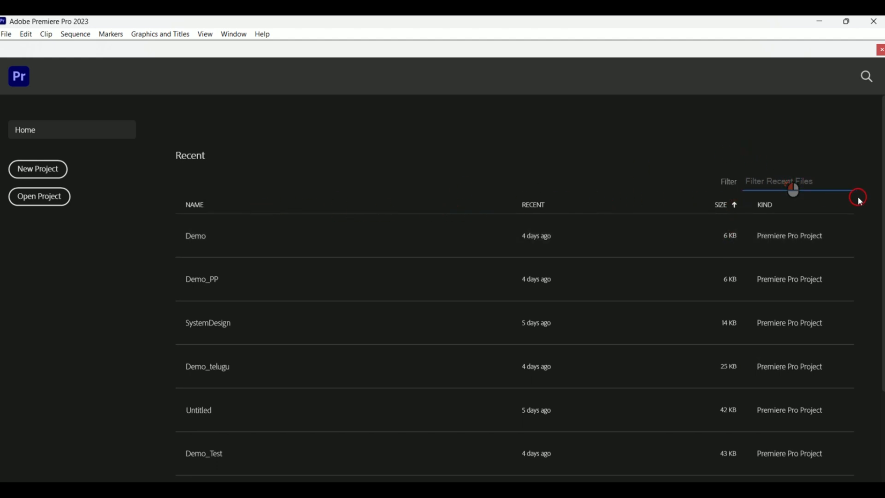
{"action": "type", "text": "Cover"}
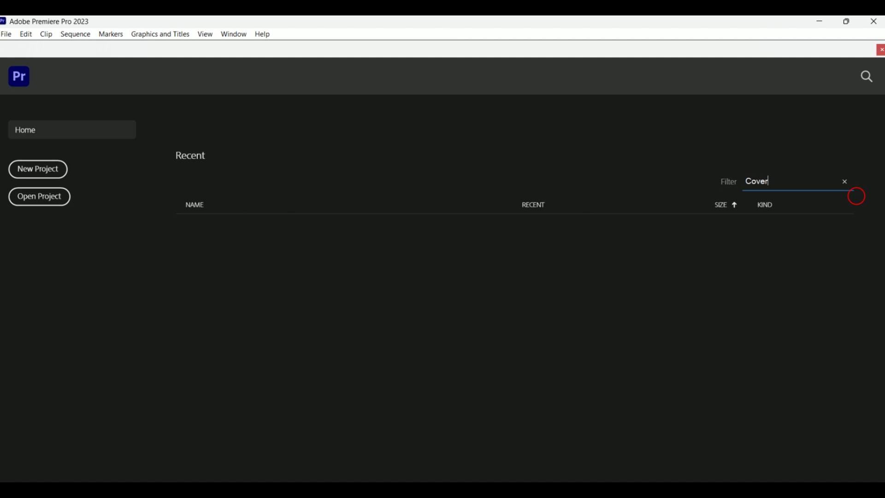
{"action": "key", "text": "BackSpace"}
{"action": "key", "text": "BackSpace"}
{"action": "key", "text": "BackSpace"}
{"action": "key", "text": "BackSpace"}
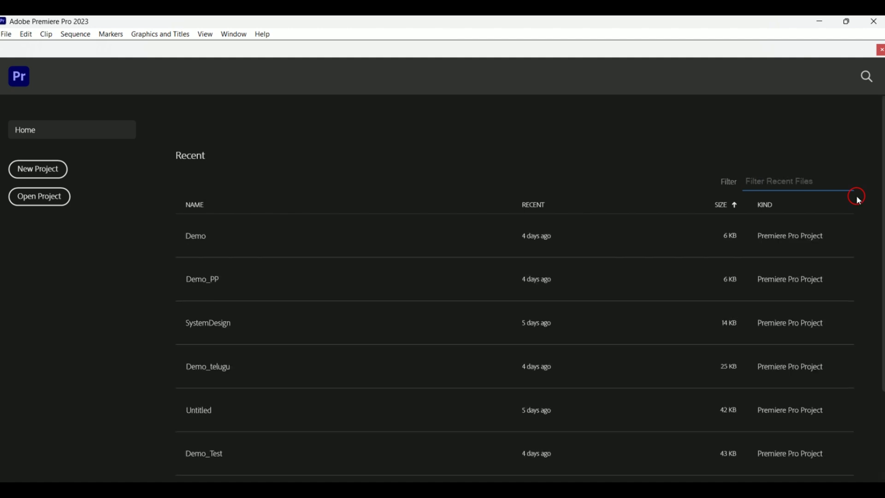
{"action": "type", "text": "Af"}
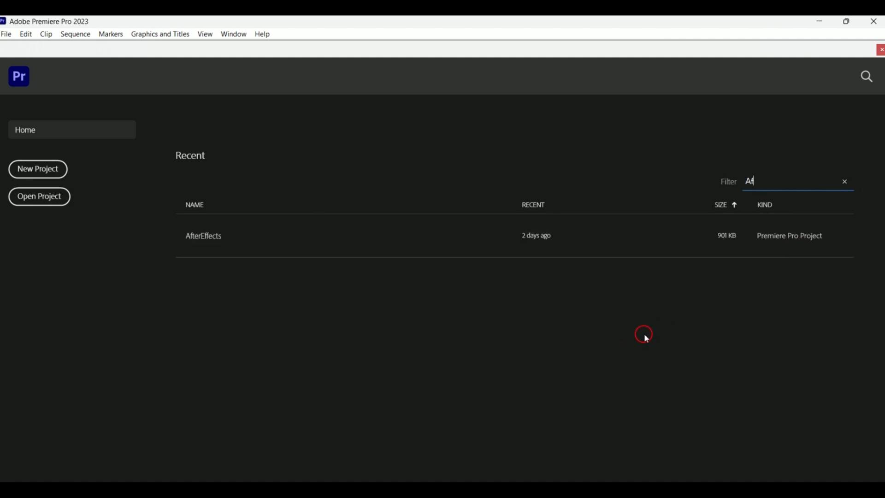
{"action": "key", "text": "BackSpace"}
{"action": "key", "text": "BackSpace"}
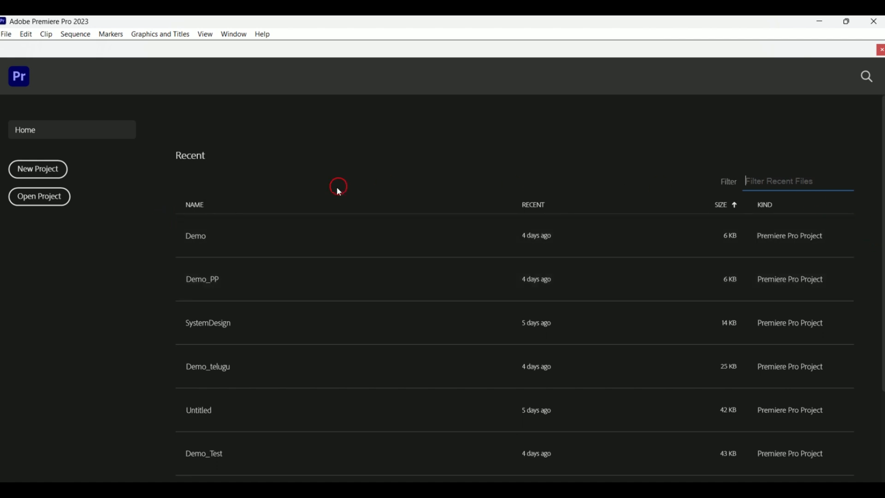
- Start a new project and name it PremierProBasics
{"action": "left_click", "coordinate": [60, 170]}
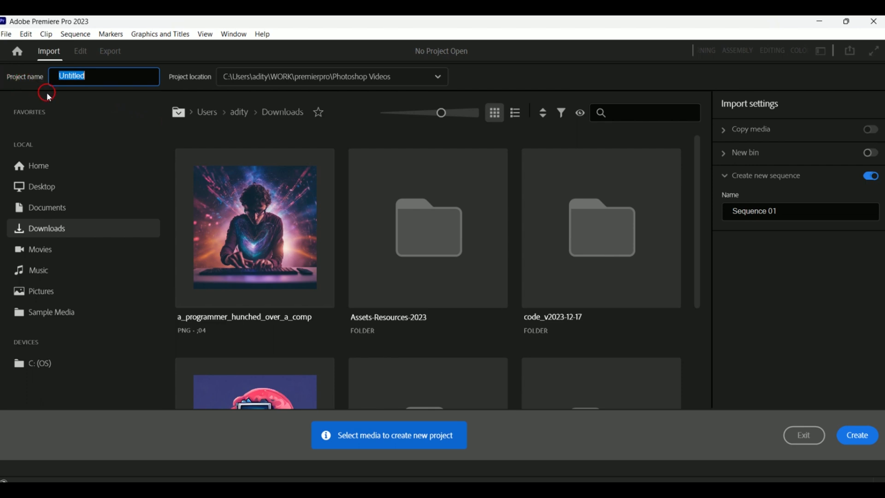
{"action": "left_click", "coordinate": [95, 74]}
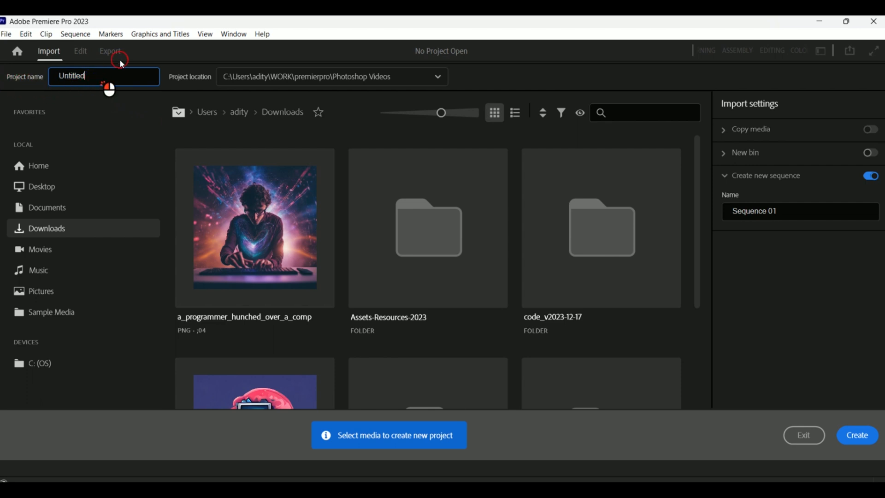
{"action": "double_click", "coordinate": [99, 76]}
{"action": "key", "text": "BackSpace"}
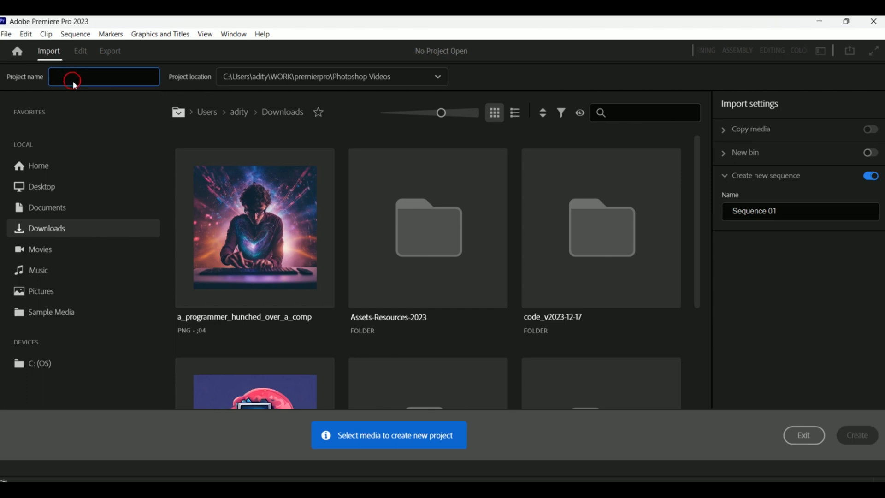
{"action": "type", "text": "Prem"}
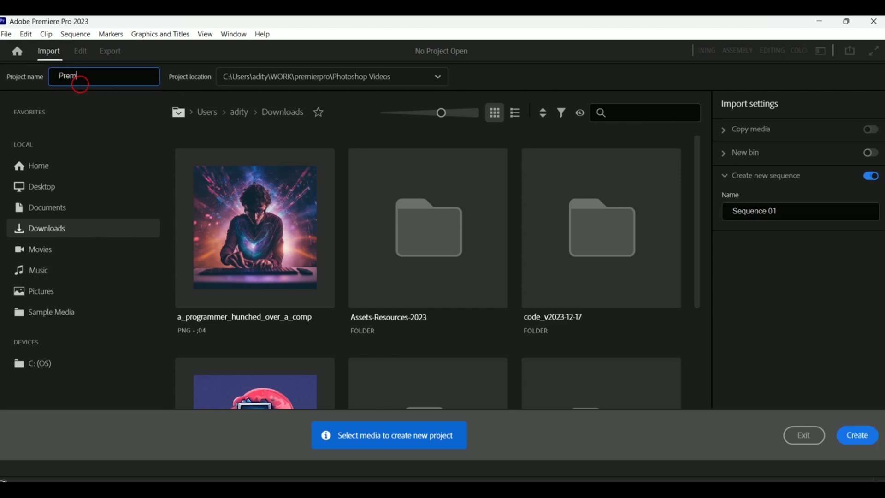
{"action": "type", "text": "ierPor"}
{"action": "type", "text": "Basics"}
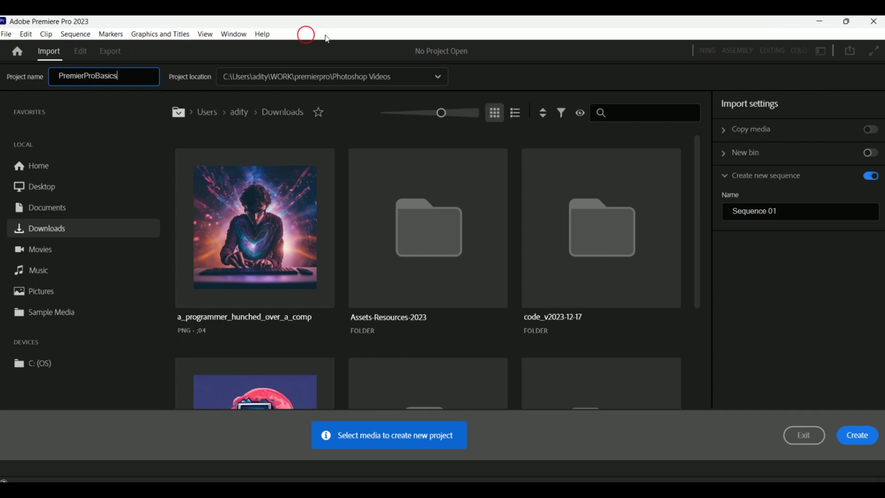
{"action": "left_click", "coordinate": [439, 76]}
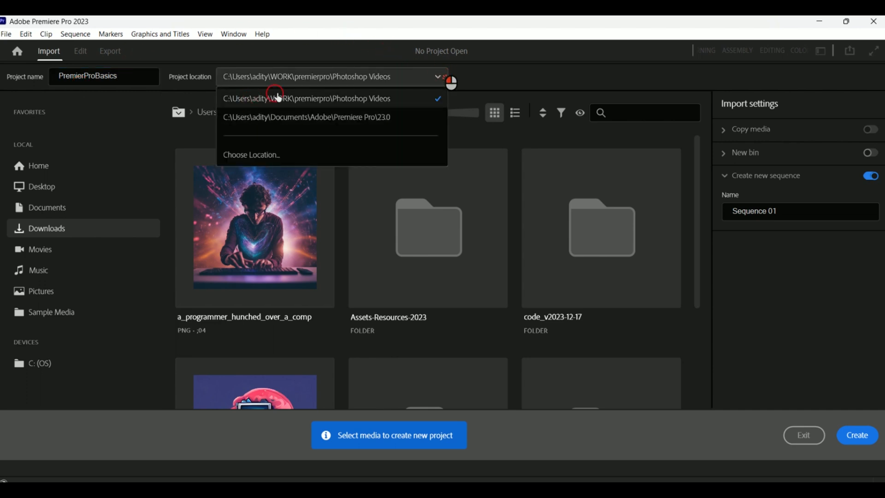
{"action": "left_click", "coordinate": [306, 154]}
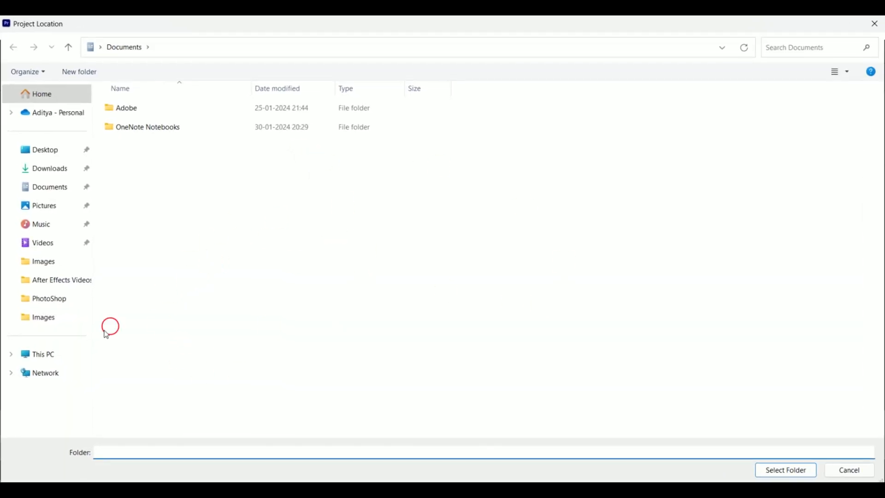
{"action": "left_click", "coordinate": [57, 360]}
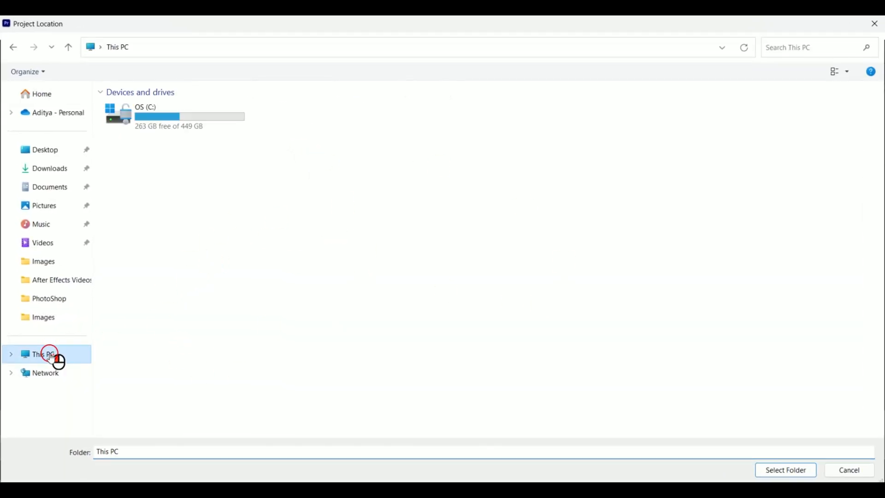
{"action": "left_click", "coordinate": [197, 133]}
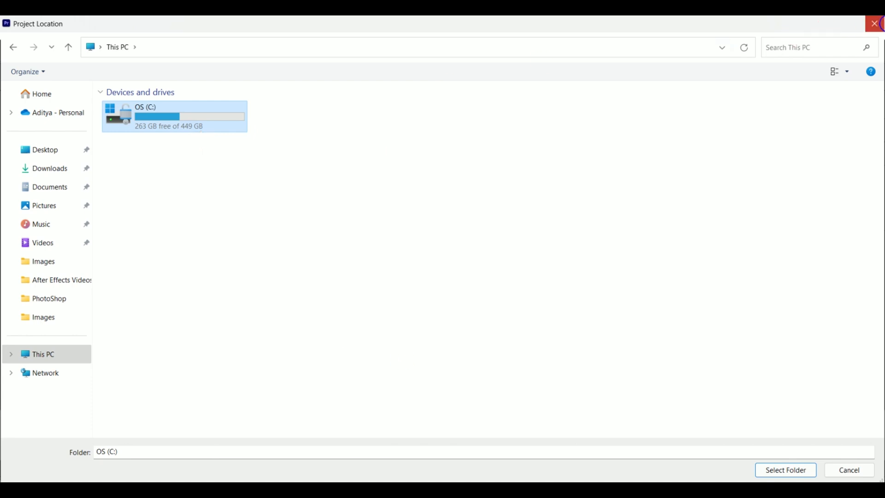
{"action": "left_click", "coordinate": [874, 23]}
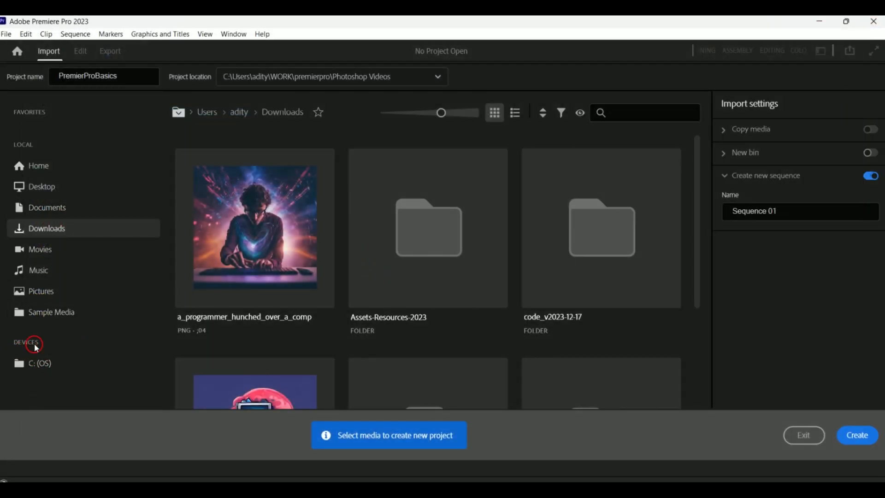
- Browse the C: drive, Home and Desktop folders in the import media browser
{"action": "left_click", "coordinate": [71, 367]}
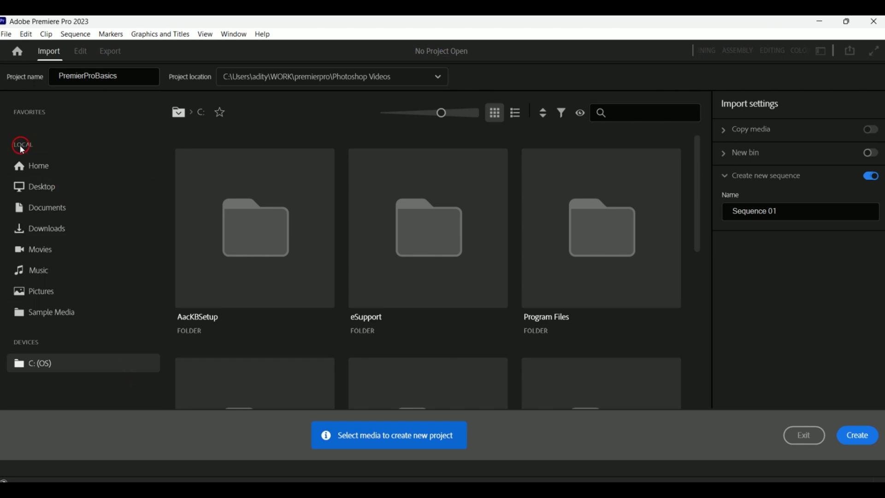
{"action": "left_click", "coordinate": [82, 170]}
{"action": "left_click", "coordinate": [44, 186]}
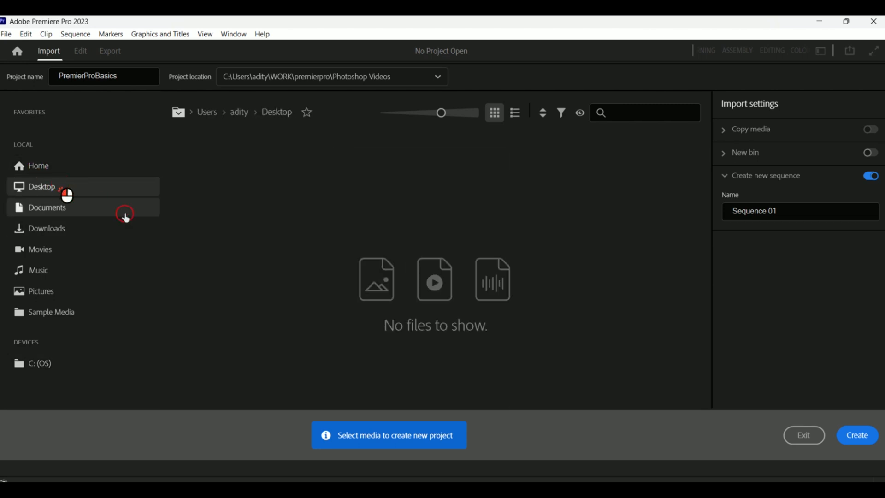
- Browse the Documents, Movies and Downloads folders and scroll through the Downloads contents
{"action": "left_click", "coordinate": [110, 216]}
{"action": "left_click", "coordinate": [112, 225]}
{"action": "left_click", "coordinate": [76, 250]}
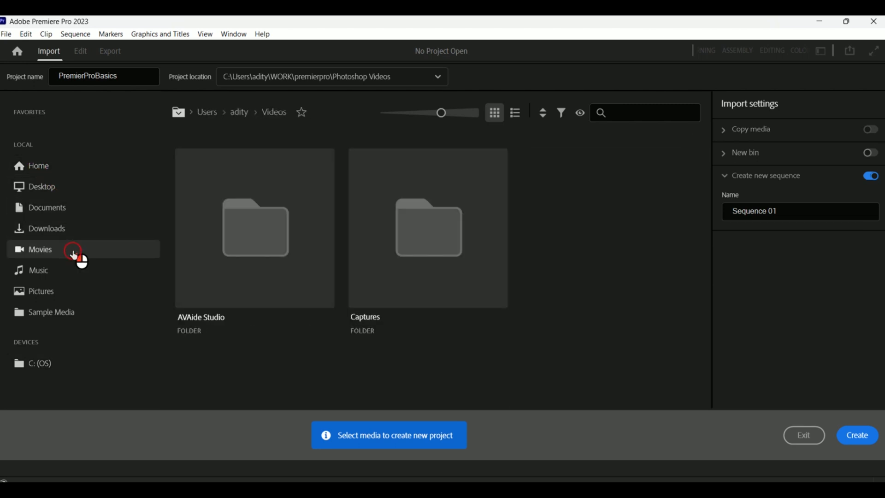
{"action": "left_click", "coordinate": [87, 229]}
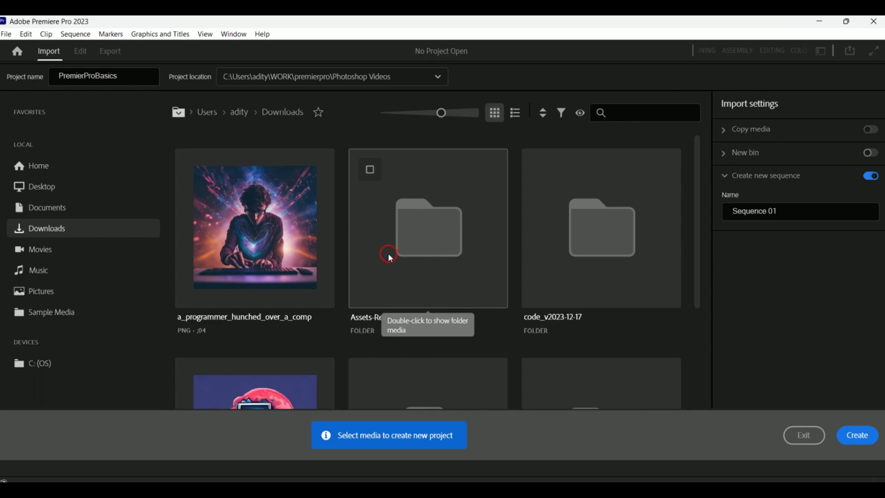
{"action": "scroll", "coordinate": [406, 240], "scroll_direction": "down", "scroll_amount": 3}
{"action": "scroll", "coordinate": [433, 332], "scroll_direction": "up", "scroll_amount": 3}
{"action": "scroll", "coordinate": [509, 199], "scroll_direction": "down", "scroll_amount": 3}
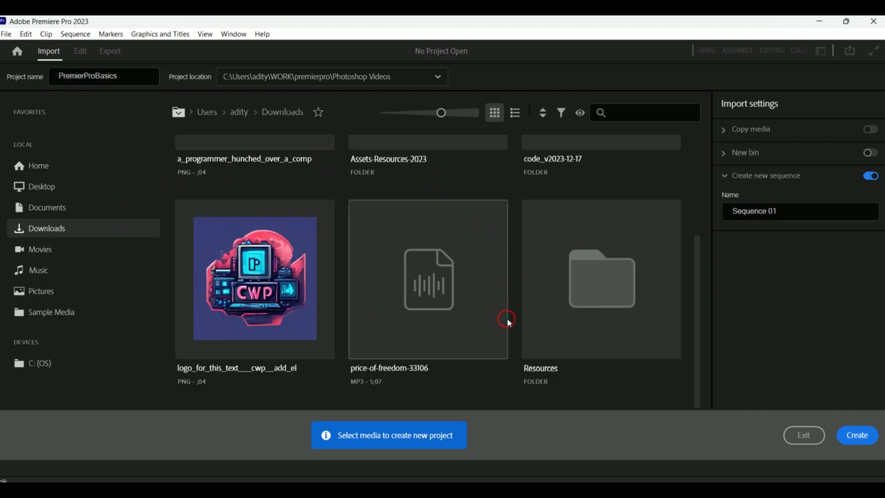
{"action": "scroll", "coordinate": [510, 319], "scroll_direction": "up", "scroll_amount": 3}
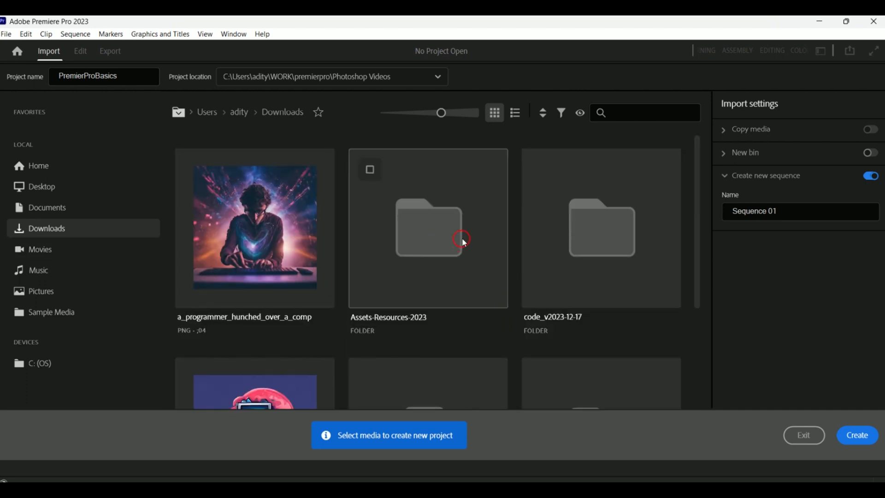
- Switch the media browser to list view, reverse the name sort and restore it, then return to grid view
{"action": "left_click", "coordinate": [516, 113]}
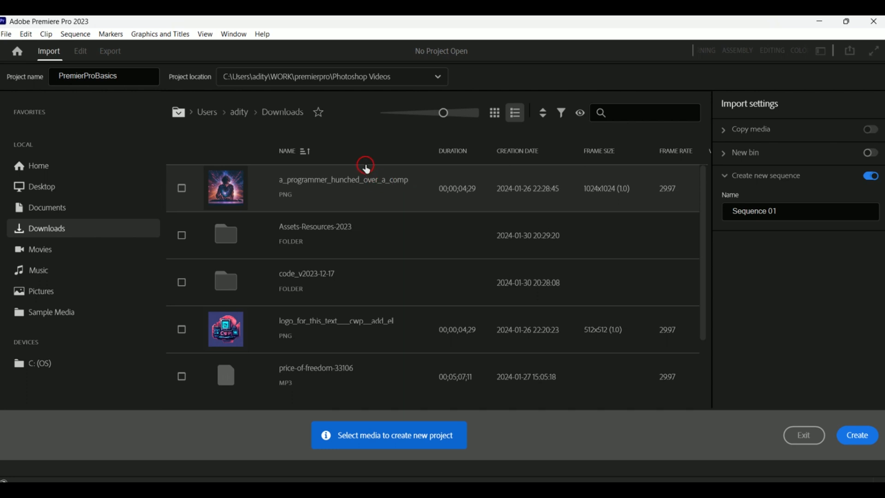
{"action": "left_click", "coordinate": [306, 151]}
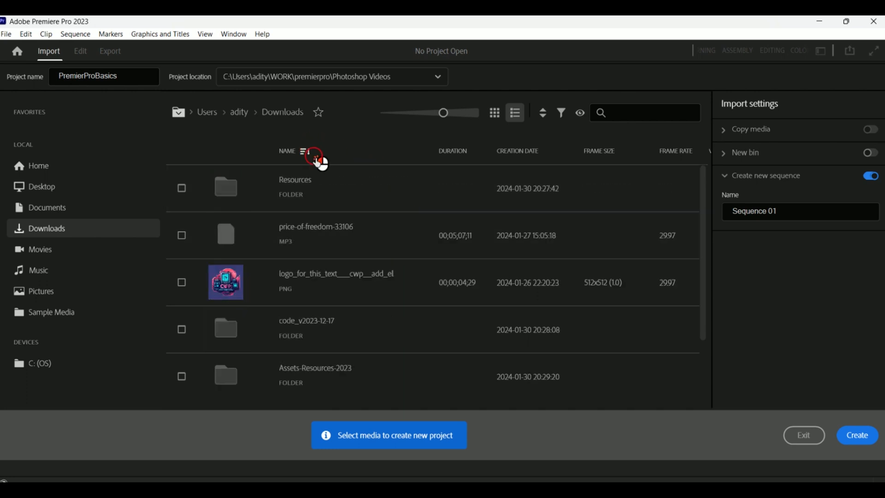
{"action": "left_click", "coordinate": [317, 157]}
{"action": "left_click", "coordinate": [543, 109]}
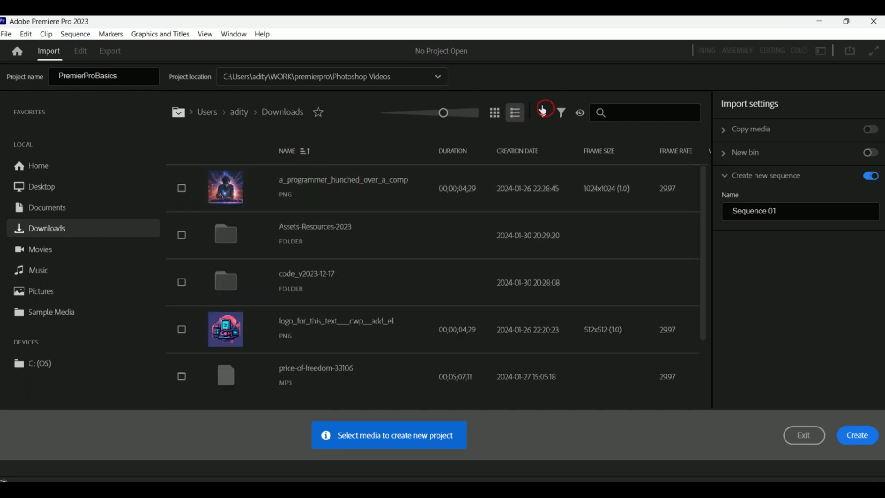
{"action": "left_click", "coordinate": [494, 112]}
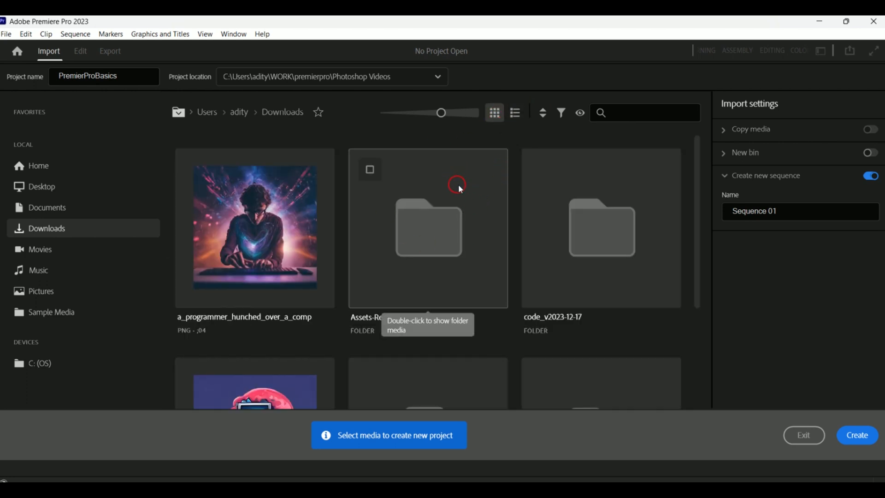
- Filter the Downloads folder by Videos Only, Audio Only and Images Only, then restore All Supported Files
{"action": "left_click", "coordinate": [542, 113]}
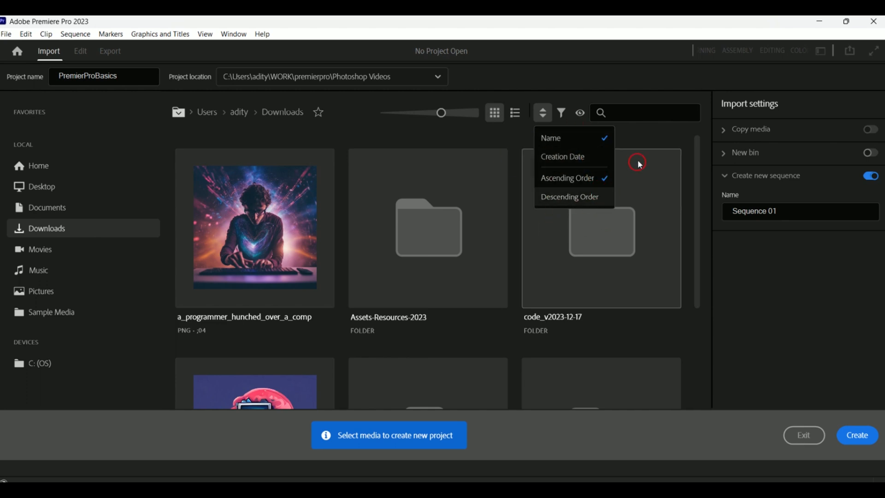
{"action": "left_click", "coordinate": [561, 113]}
{"action": "left_click", "coordinate": [561, 114]}
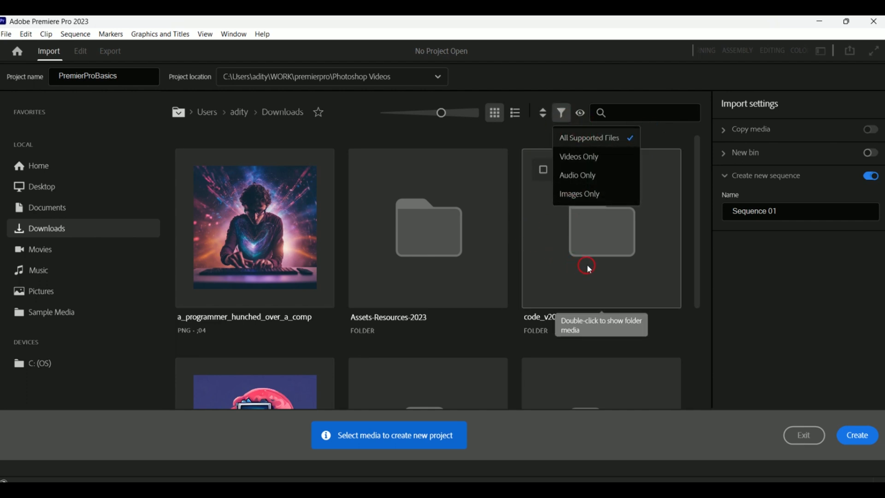
{"action": "left_click", "coordinate": [623, 161]}
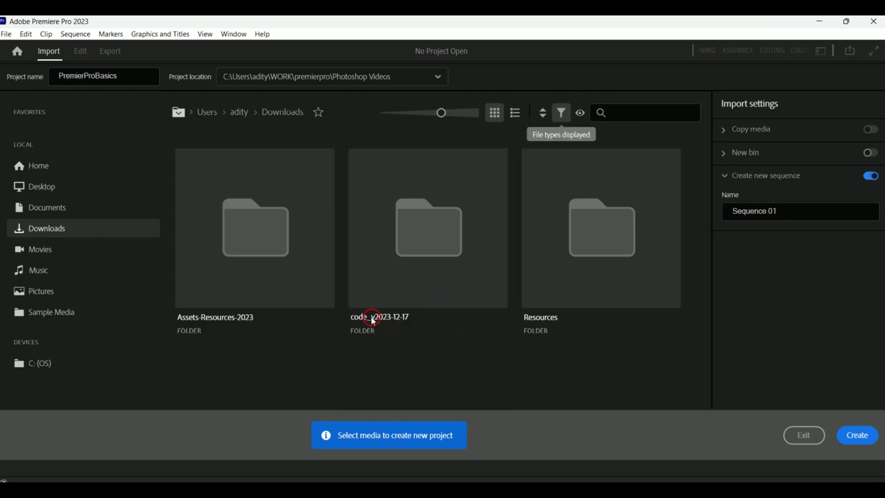
{"action": "left_click", "coordinate": [570, 118]}
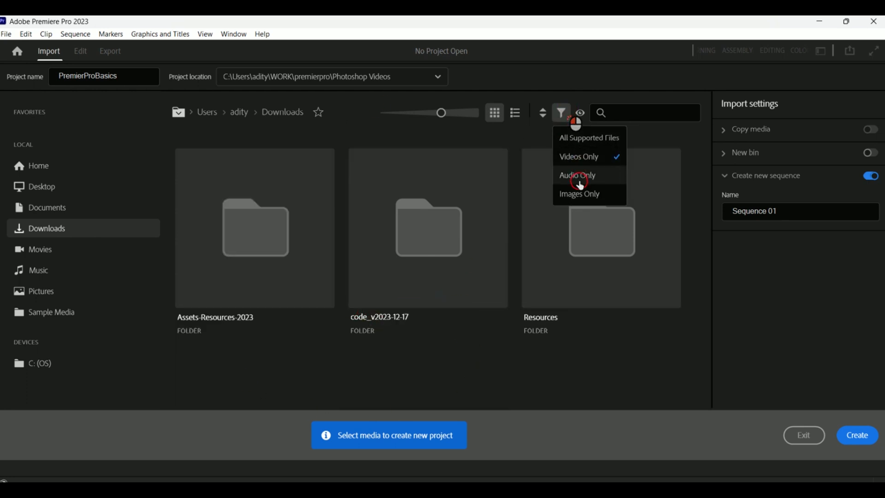
{"action": "left_click", "coordinate": [580, 182]}
{"action": "scroll", "coordinate": [522, 377], "scroll_direction": "down", "scroll_amount": 3}
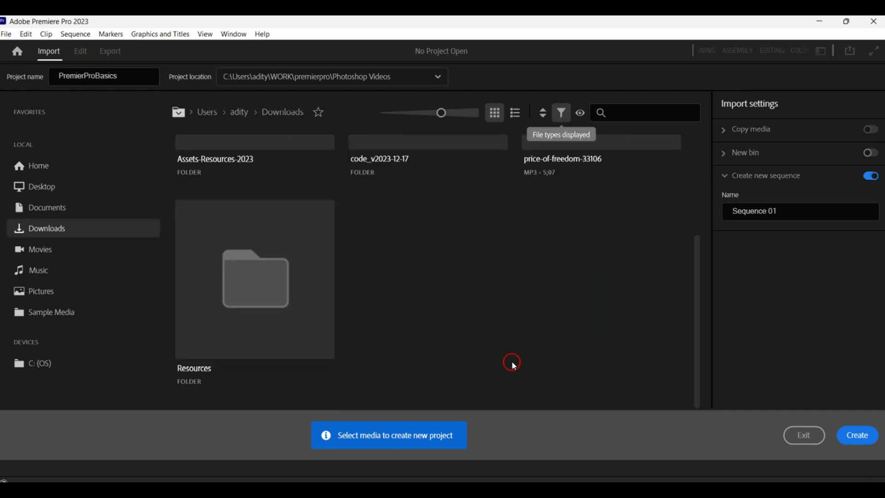
{"action": "scroll", "coordinate": [511, 359], "scroll_direction": "up", "scroll_amount": 3}
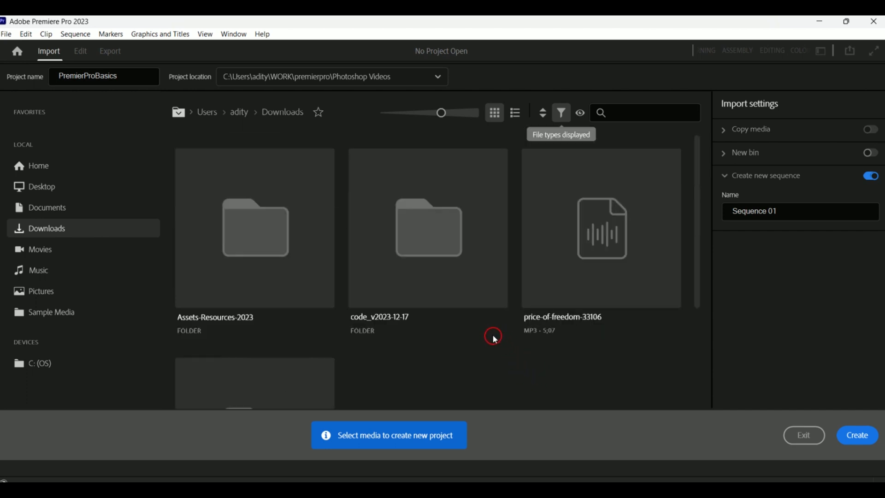
{"action": "left_click", "coordinate": [563, 117]}
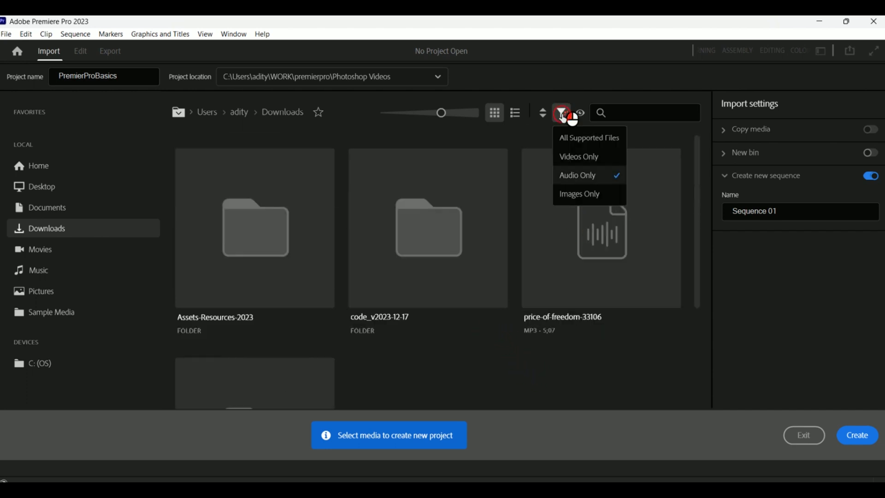
{"action": "left_click", "coordinate": [583, 194]}
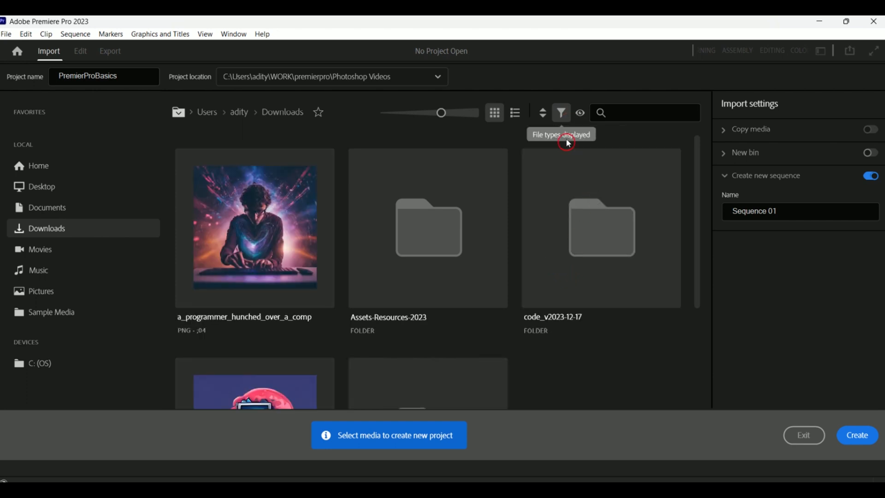
{"action": "left_click", "coordinate": [562, 113]}
{"action": "left_click", "coordinate": [584, 140]}
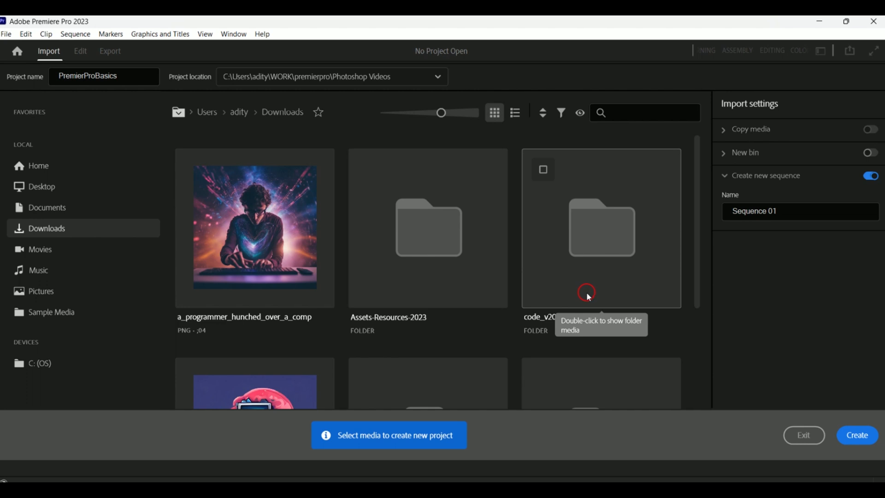
- Search the Downloads folder for pr, then clear the search
{"action": "left_click", "coordinate": [644, 118]}
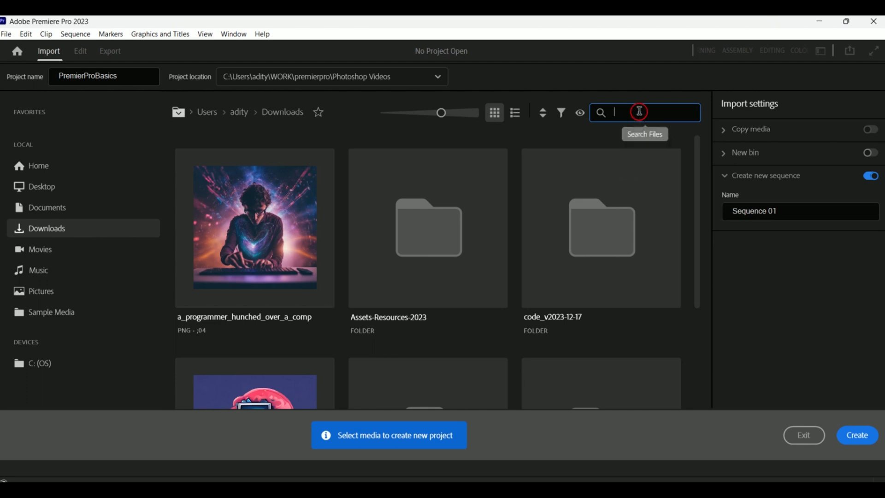
{"action": "type", "text": "pr"}
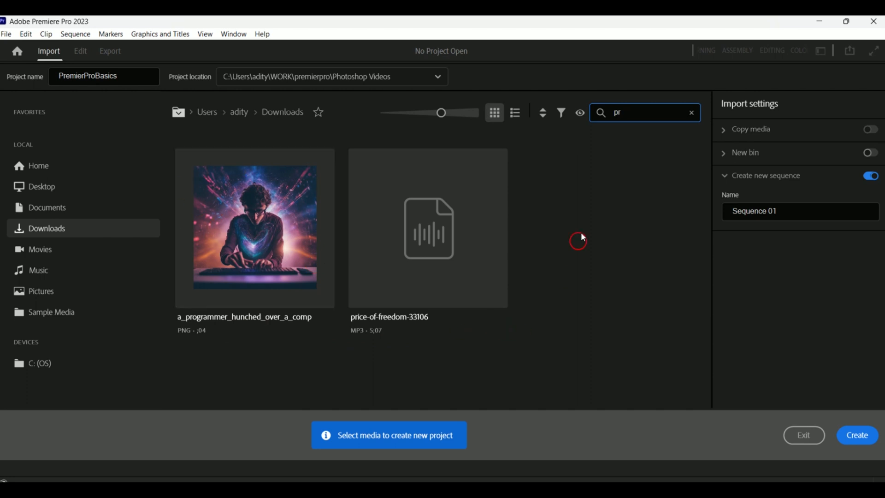
{"action": "left_click", "coordinate": [692, 113]}
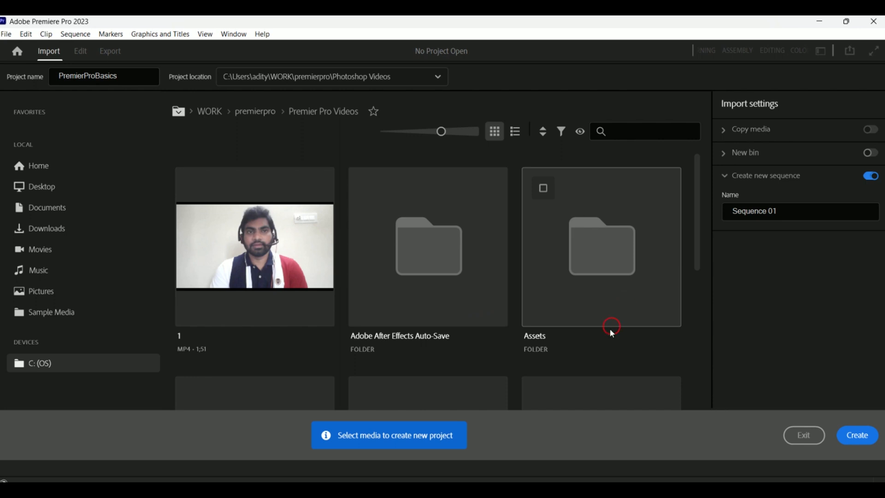
- Select clip 1 and the Adobe After Effects Auto-Save and Assets folders in Premier Pro Videos, then deselect them all
{"action": "left_click", "coordinate": [207, 190]}
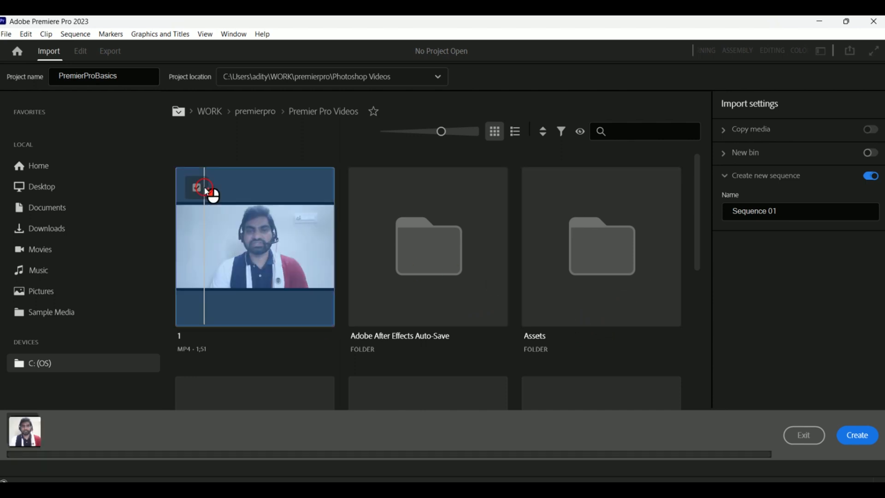
{"action": "left_click", "coordinate": [411, 189]}
{"action": "left_click", "coordinate": [573, 188]}
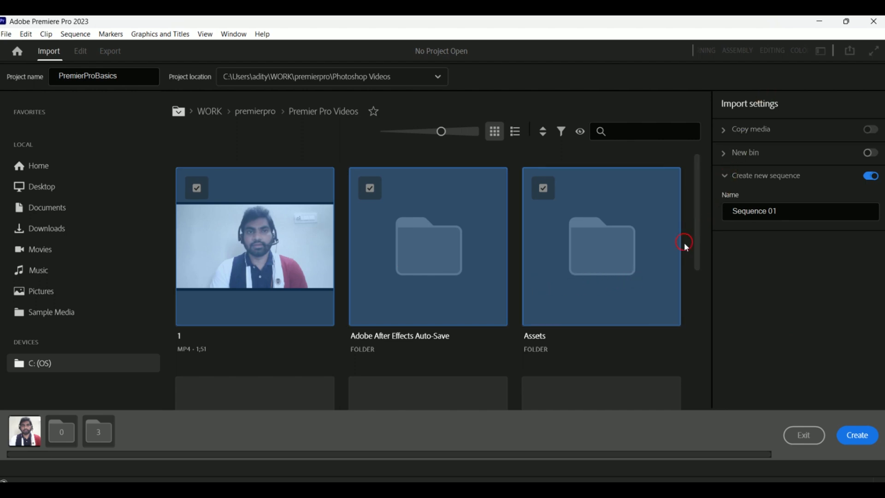
{"action": "left_click", "coordinate": [542, 189]}
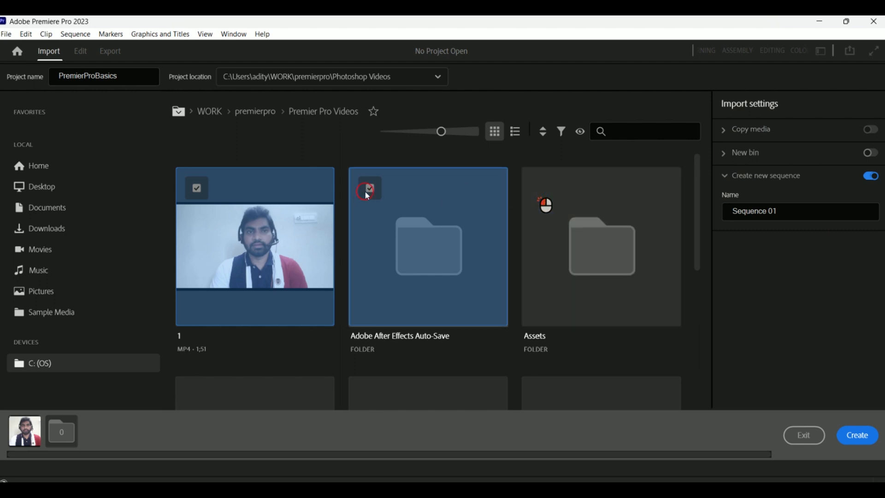
{"action": "left_click", "coordinate": [197, 189]}
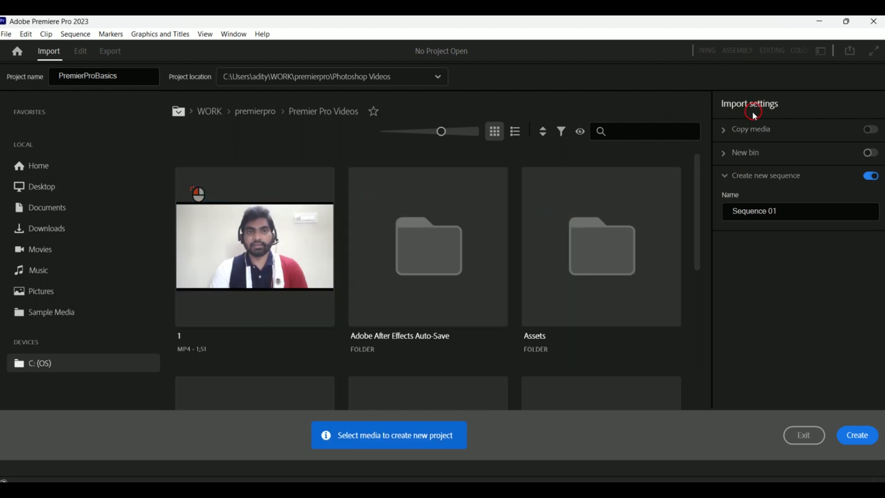
- Expand the Copy media import settings to inspect them, then collapse them
{"action": "left_click", "coordinate": [751, 129]}
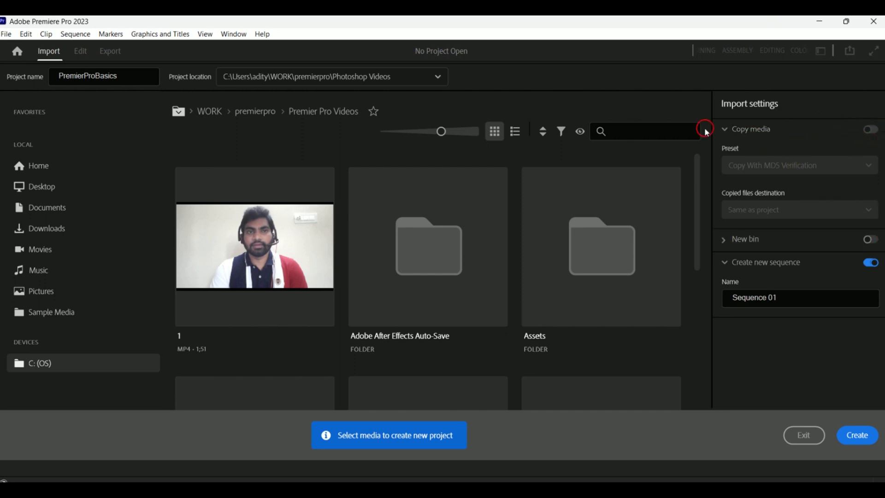
{"action": "left_click", "coordinate": [726, 131]}
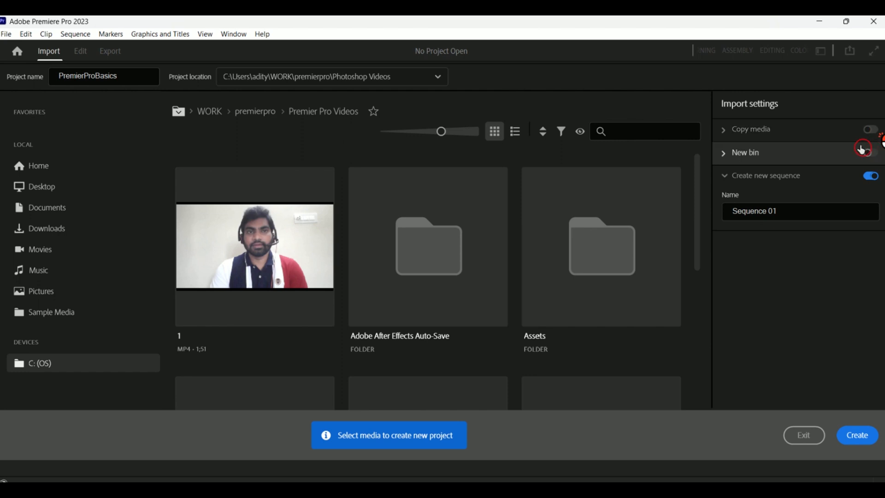
- Enable the New bin import option and name the bin Media video
{"action": "left_click", "coordinate": [721, 155]}
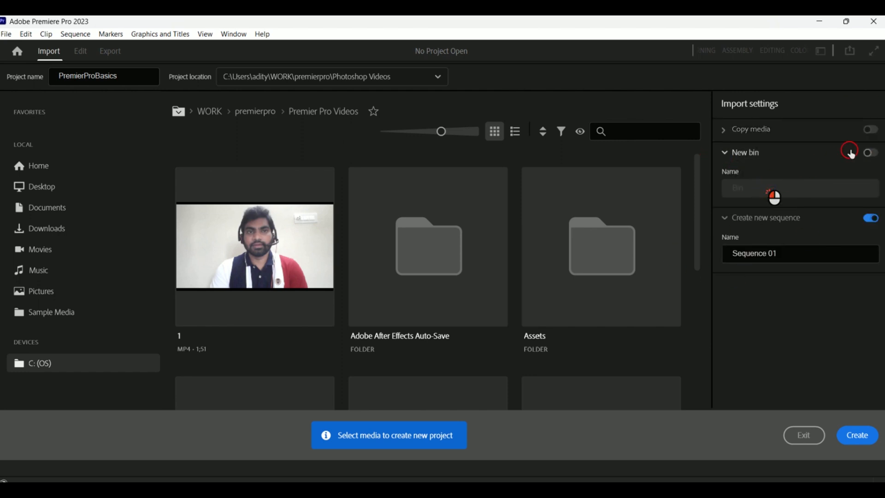
{"action": "left_click", "coordinate": [870, 153]}
{"action": "left_click", "coordinate": [783, 194]}
{"action": "left_click_drag", "start_coordinate": [784, 194], "coordinate": [731, 196]}
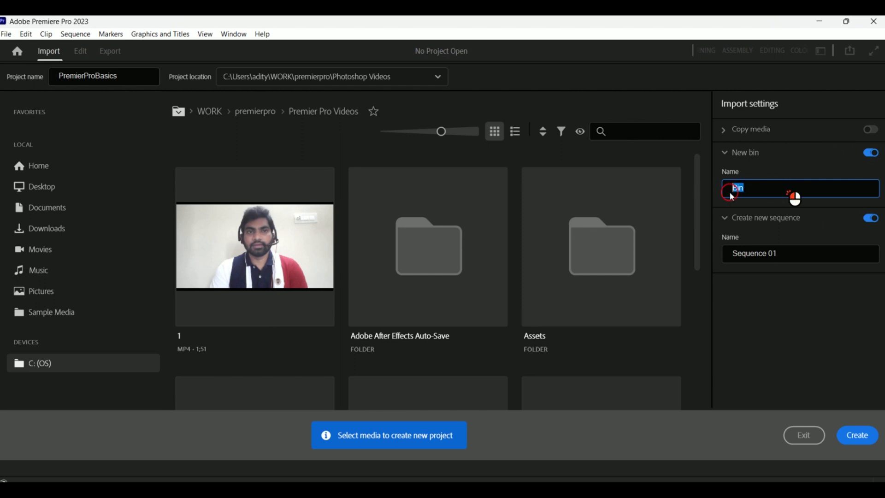
{"action": "key", "text": "BackSpace"}
{"action": "left_click", "coordinate": [796, 190]}
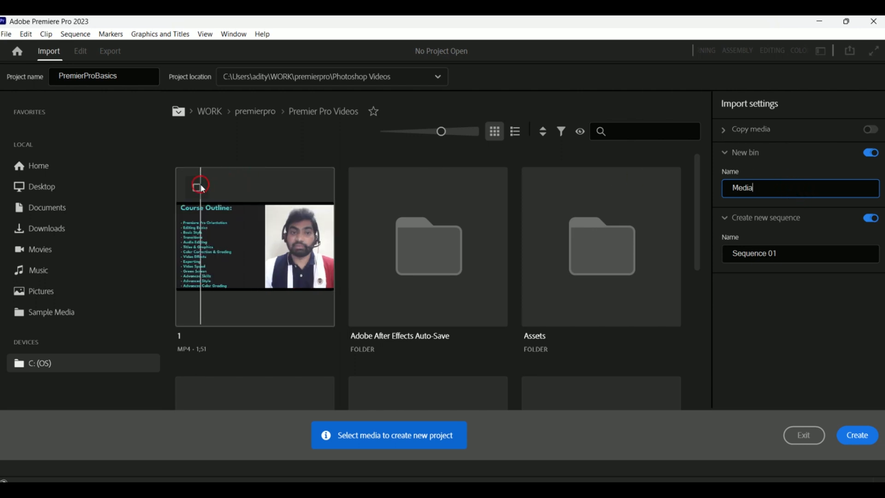
{"action": "left_click", "coordinate": [784, 189]}
{"action": "type", "text": "v"}
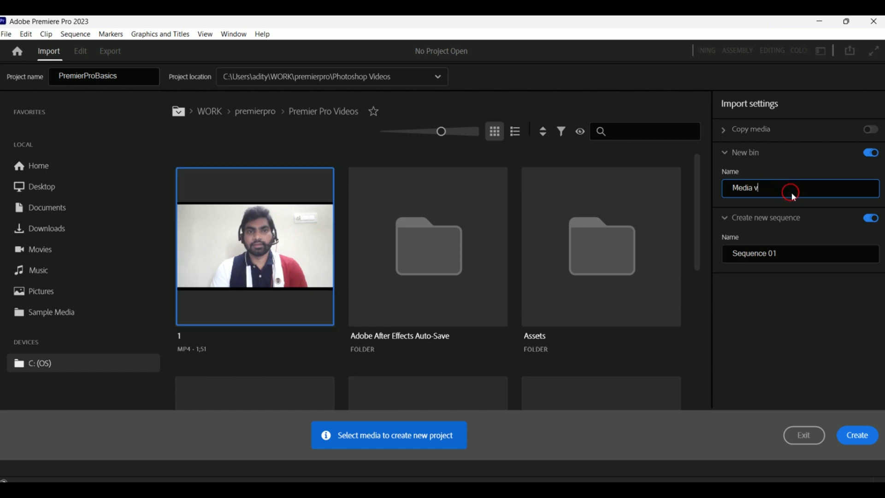
{"action": "type", "text": "ido"}
- Select clip 1 and WIN_20240127_09_31_20_Pro_1 for import, then deselect both
{"action": "left_click", "coordinate": [199, 199]}
{"action": "scroll", "coordinate": [207, 254], "scroll_direction": "down", "scroll_amount": 5}
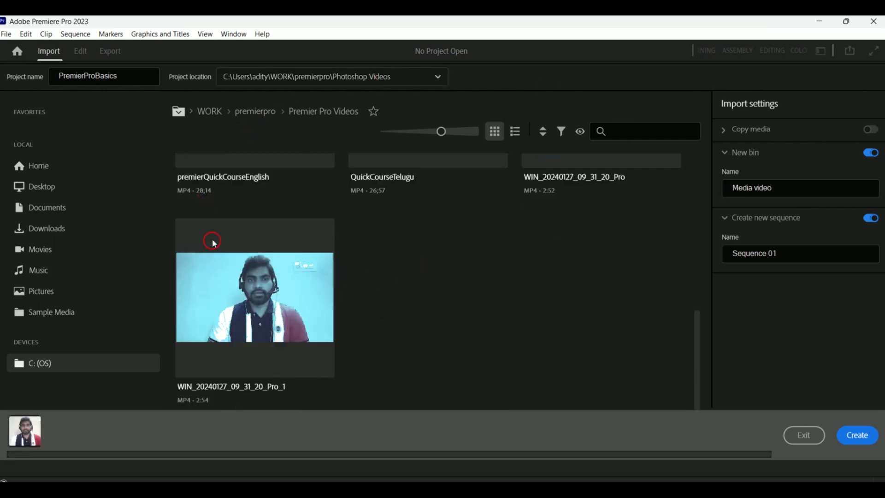
{"action": "left_click", "coordinate": [210, 246]}
{"action": "scroll", "coordinate": [217, 251], "scroll_direction": "up", "scroll_amount": 5}
{"action": "left_click", "coordinate": [813, 189]}
{"action": "key", "text": "ctrl+a"}
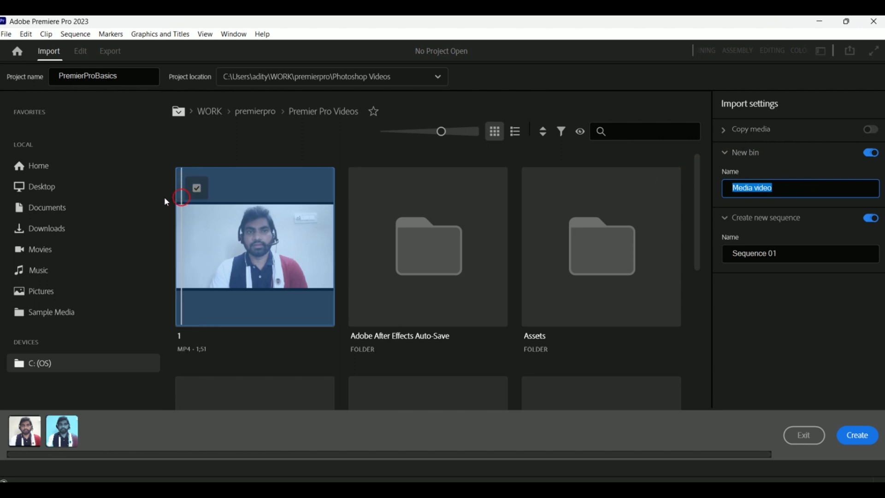
{"action": "left_click", "coordinate": [197, 188]}
{"action": "scroll", "coordinate": [277, 247], "scroll_direction": "down", "scroll_amount": 5}
{"action": "left_click", "coordinate": [213, 243]}
{"action": "scroll", "coordinate": [600, 261], "scroll_direction": "up", "scroll_amount": 5}
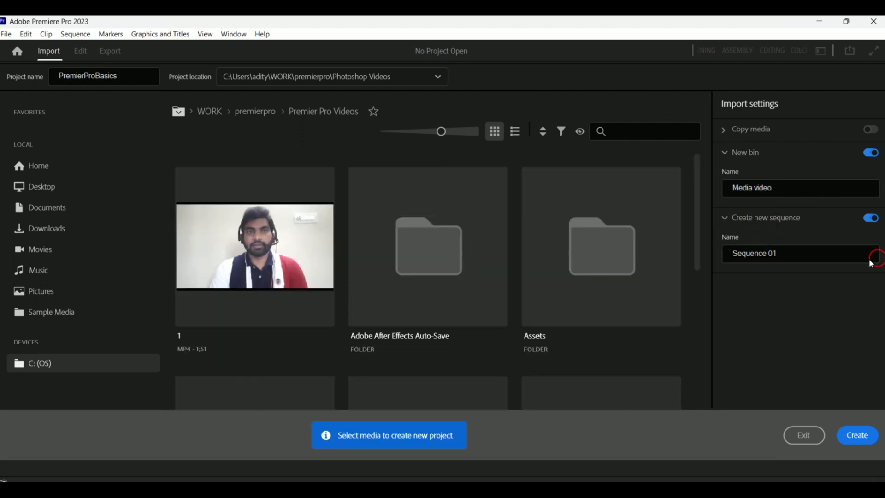
- Turn off the Create new sequence import option
{"action": "left_click", "coordinate": [870, 223]}
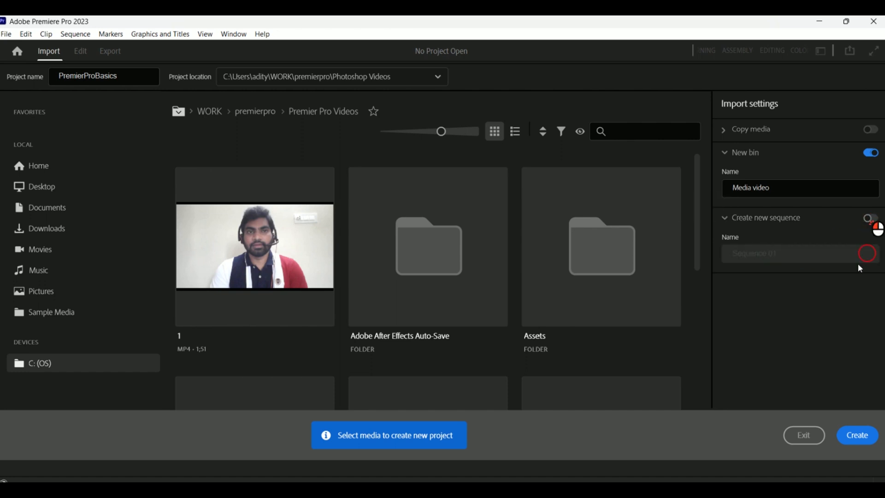
{"action": "scroll", "coordinate": [466, 180], "scroll_direction": "down", "scroll_amount": 5}
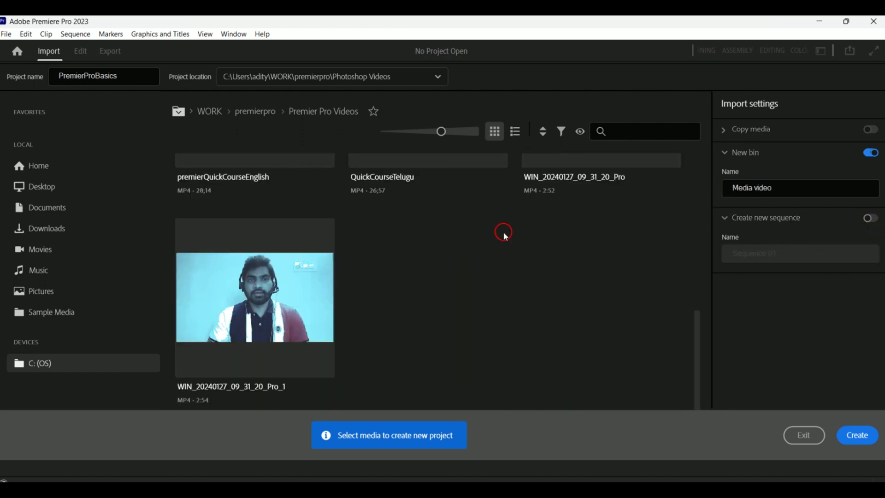
- Select the premierQuickCourseEnglish clip and create the project
{"action": "scroll", "coordinate": [519, 249], "scroll_direction": "down", "scroll_amount": 5}
{"action": "scroll", "coordinate": [519, 249], "scroll_direction": "down", "scroll_amount": 3}
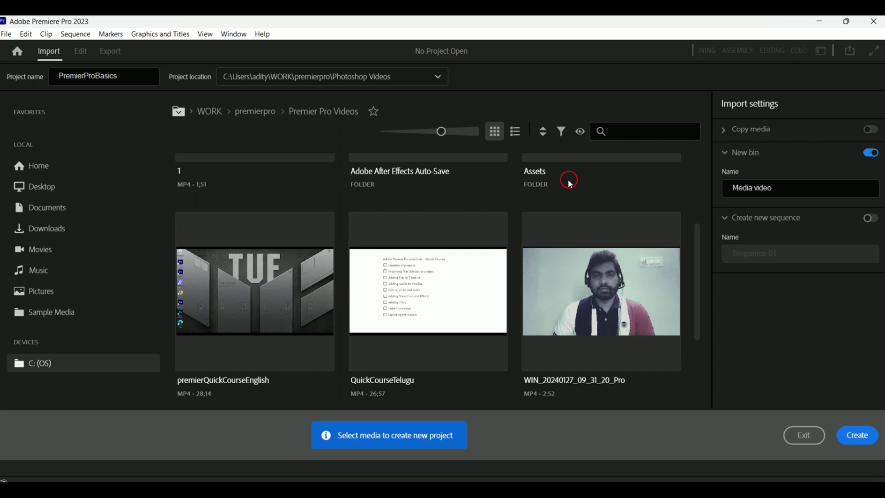
{"action": "left_click", "coordinate": [217, 242]}
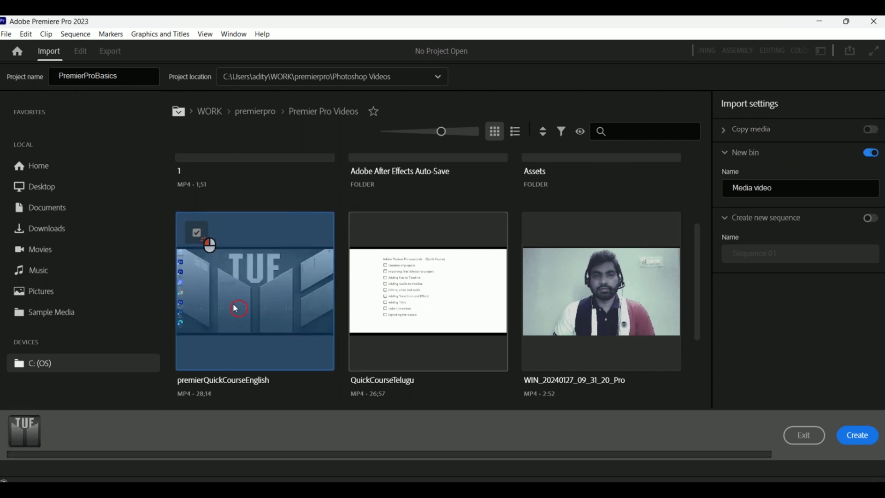
{"action": "left_click", "coordinate": [857, 442]}
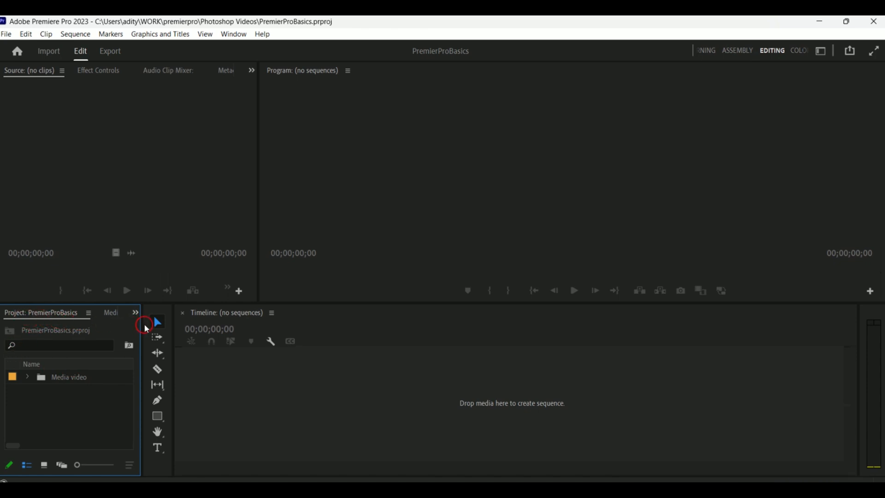
- Widen the Project panel and expand the Media video bin to show its clip
{"action": "left_click_drag", "start_coordinate": [229, 330], "coordinate": [238, 330]}
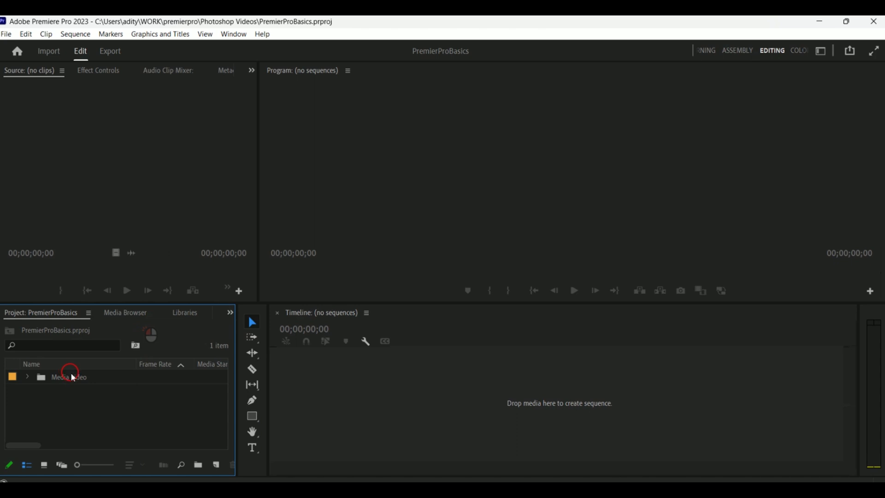
{"action": "left_click", "coordinate": [69, 377]}
{"action": "left_click", "coordinate": [63, 346]}
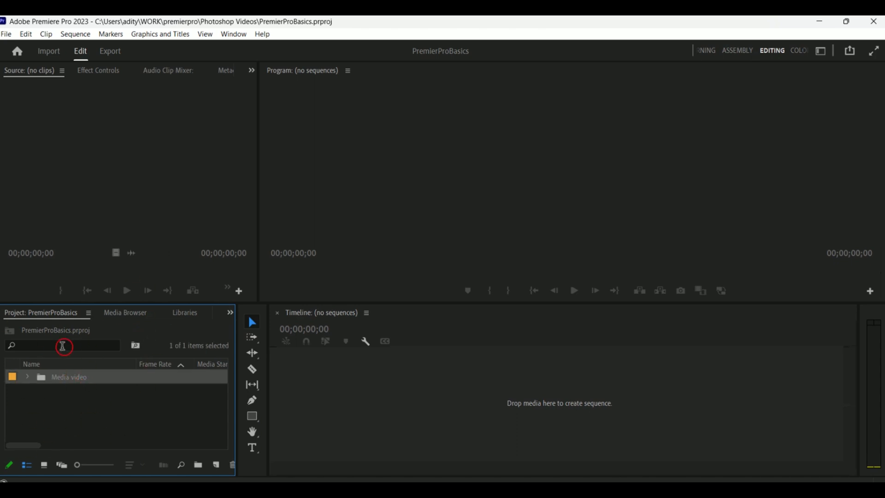
{"action": "left_click", "coordinate": [33, 396]}
{"action": "left_click", "coordinate": [29, 377]}
{"action": "left_click", "coordinate": [86, 396]}
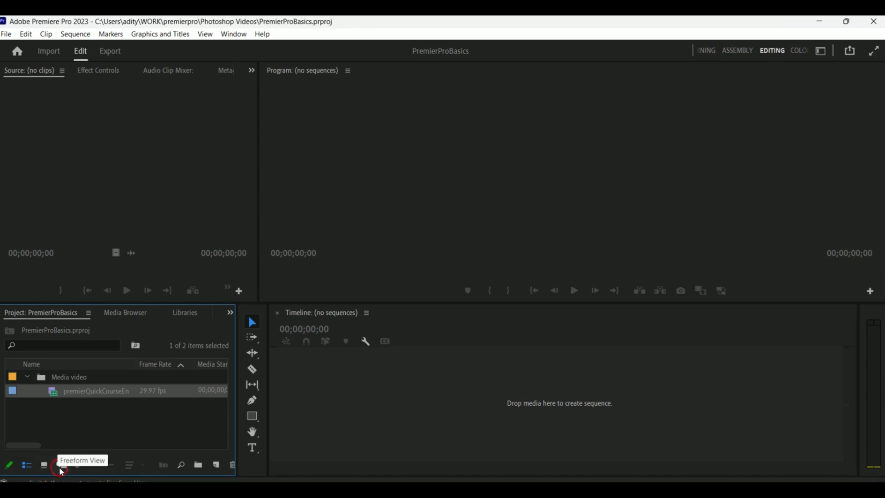
- Switch the Project panel to icon view and open the Media video bin
{"action": "left_click", "coordinate": [44, 465]}
{"action": "left_click", "coordinate": [86, 397]}
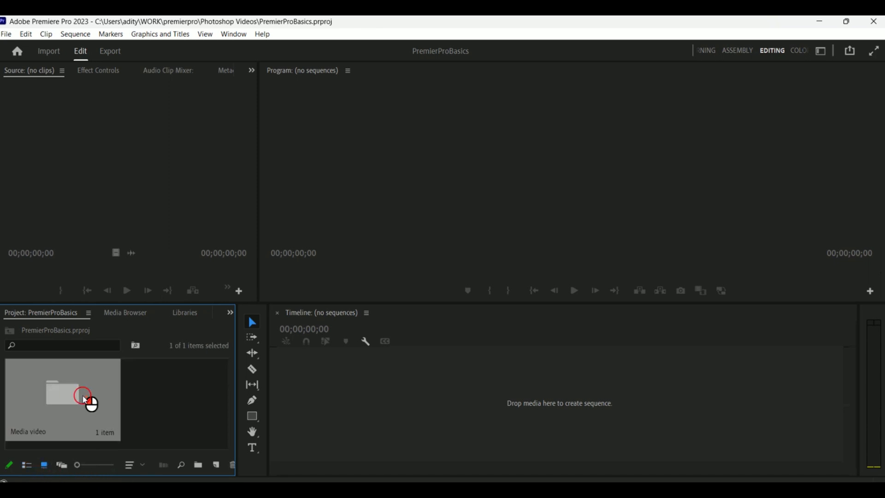
{"action": "double_click", "coordinate": [87, 400]}
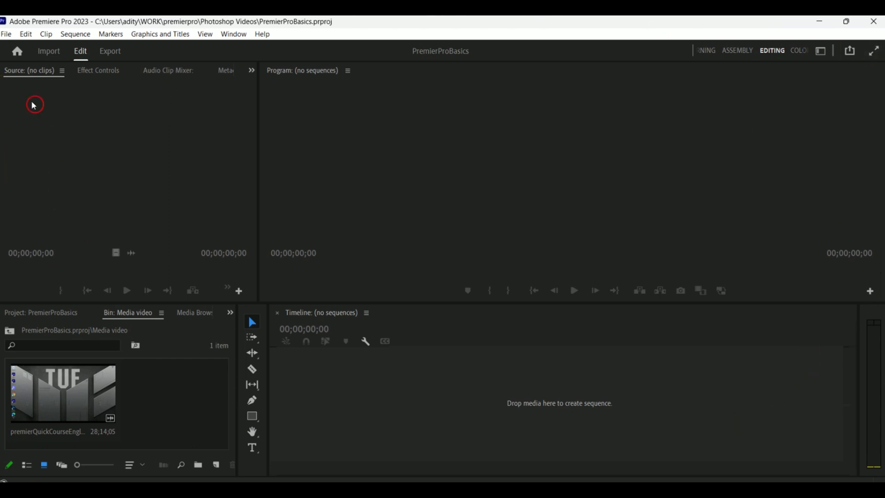
- Visit the Home, Import and Export screens, returning to the Edit workspace
{"action": "left_click", "coordinate": [18, 53]}
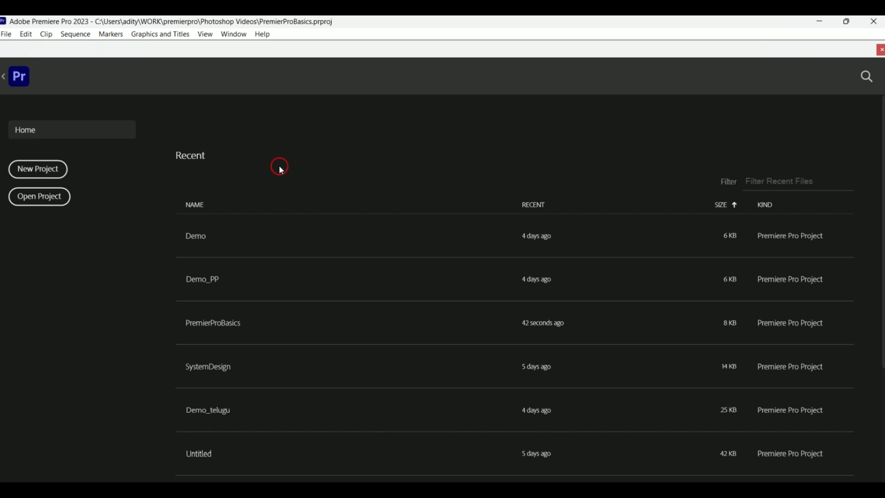
{"action": "left_click", "coordinate": [5, 79]}
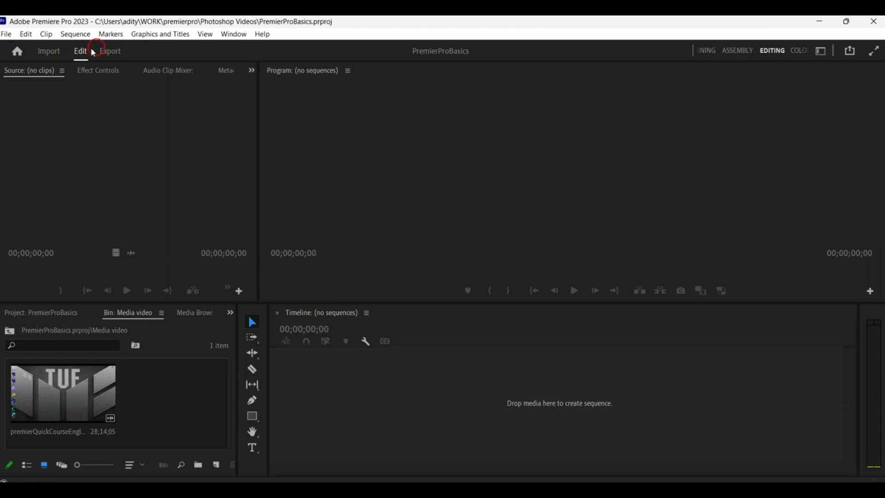
{"action": "left_click", "coordinate": [48, 52]}
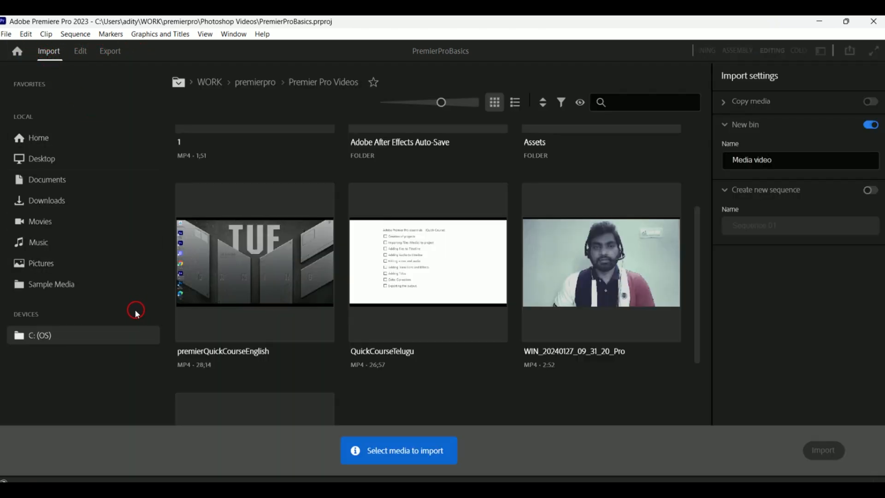
{"action": "left_click", "coordinate": [85, 59]}
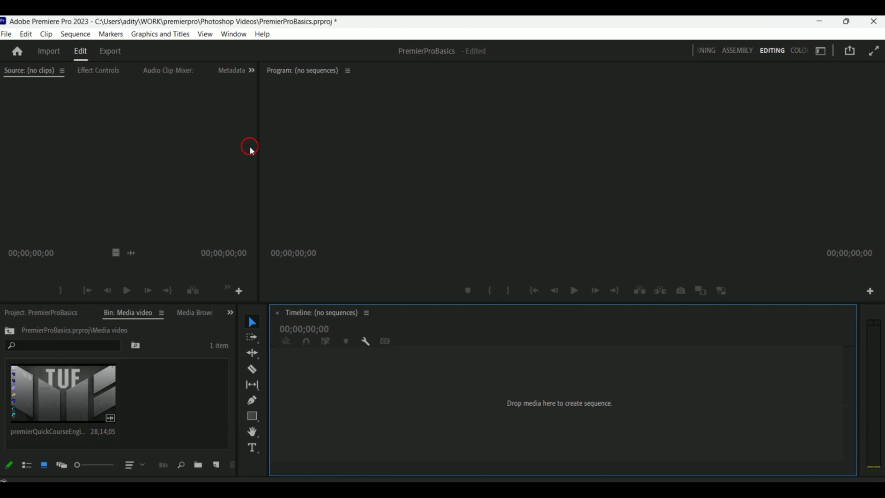
{"action": "left_click", "coordinate": [121, 57]}
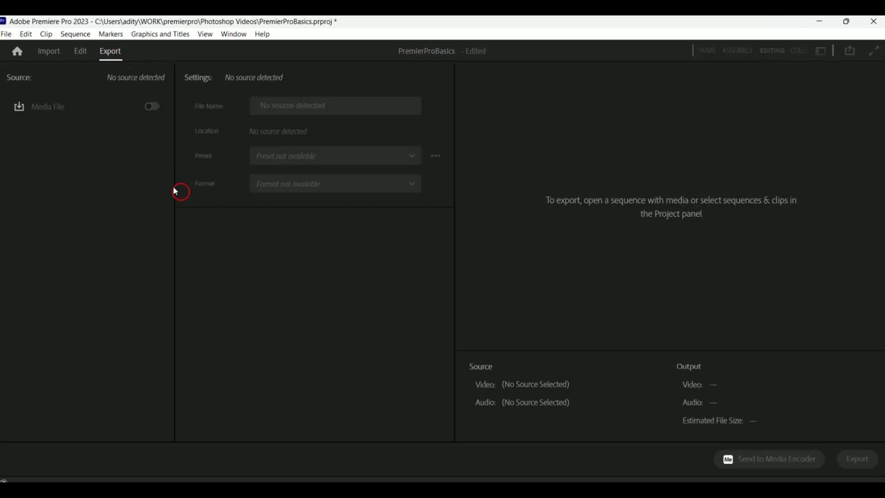
{"action": "left_click", "coordinate": [83, 55]}
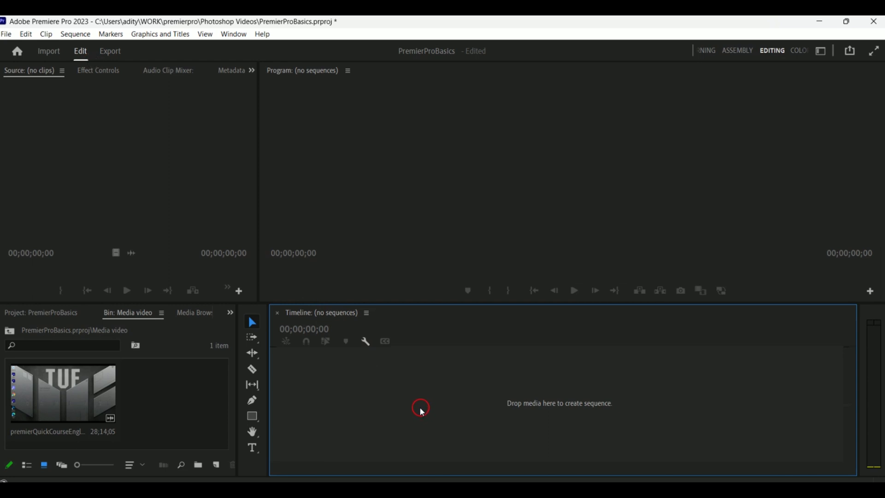
- Close the PremierProBasics project without saving changes
{"action": "left_click", "coordinate": [180, 399]}
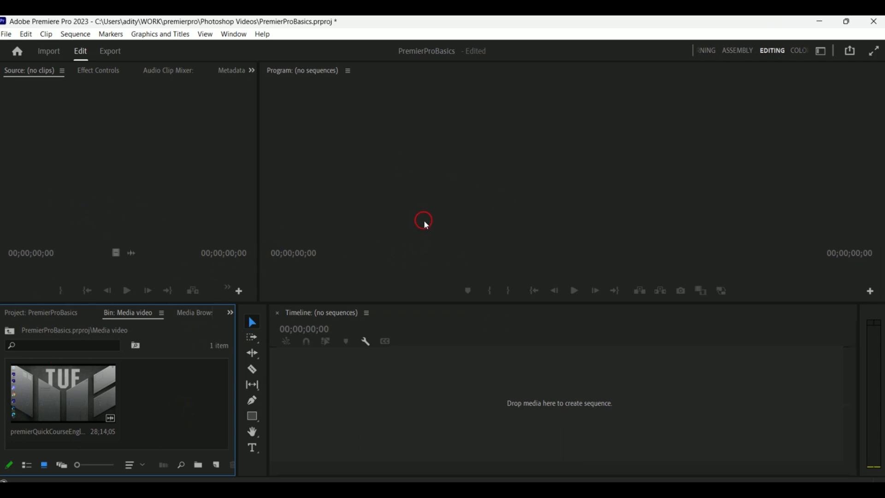
{"action": "left_click", "coordinate": [8, 34]}
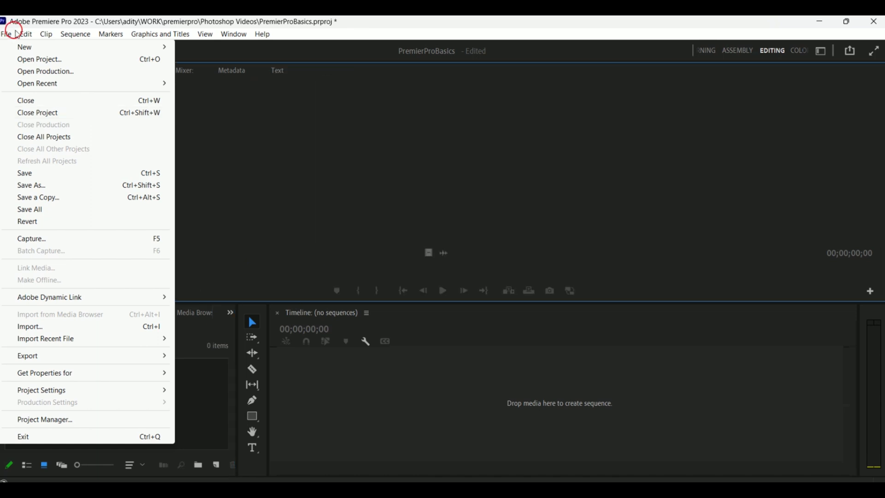
{"action": "left_click", "coordinate": [13, 31]}
{"action": "left_click", "coordinate": [11, 32]}
{"action": "left_click", "coordinate": [40, 113]}
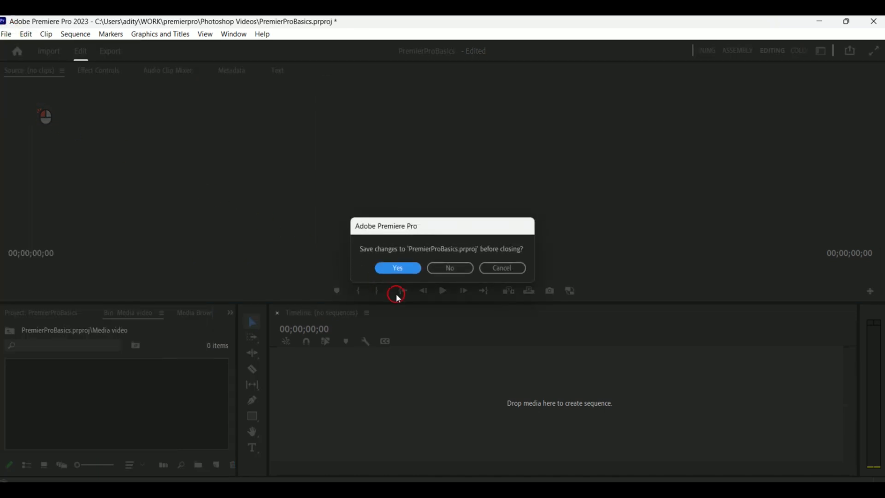
{"action": "left_click", "coordinate": [450, 271]}
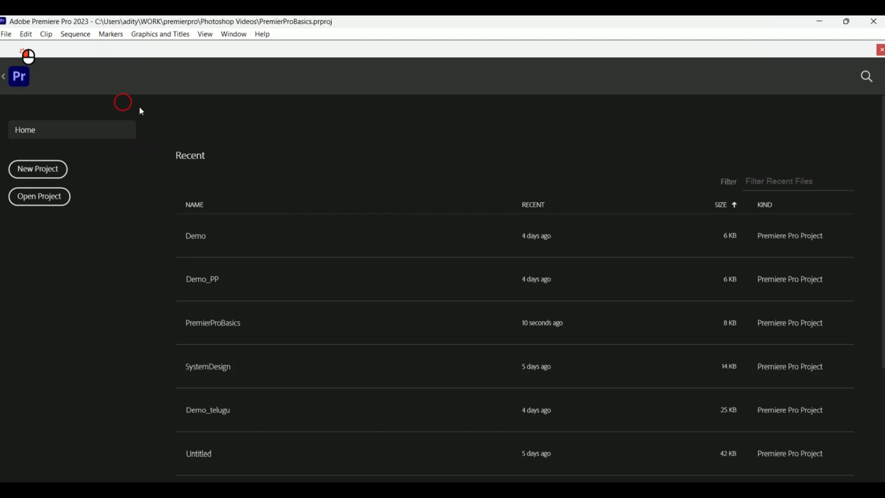
- Open the PremierPro project from the recent projects list
{"action": "scroll", "coordinate": [421, 184], "scroll_direction": "down", "scroll_amount": 3}
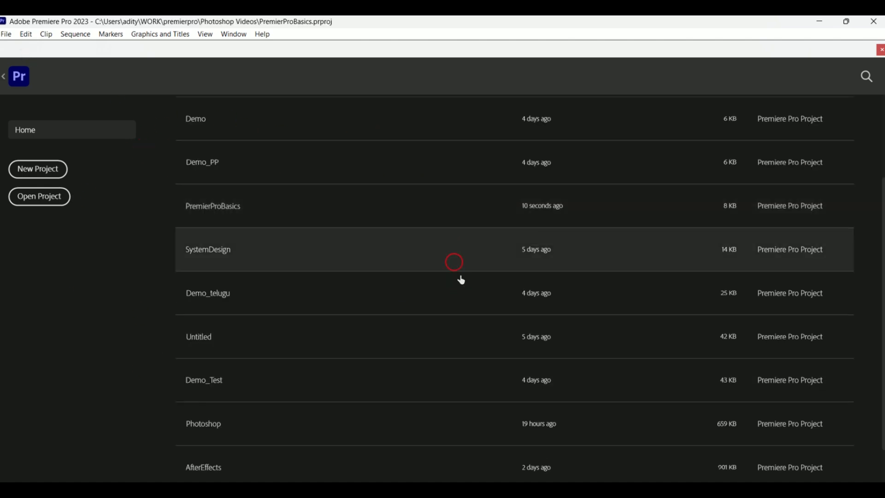
{"action": "scroll", "coordinate": [377, 295], "scroll_direction": "down", "scroll_amount": 2}
{"action": "left_click", "coordinate": [287, 475]}
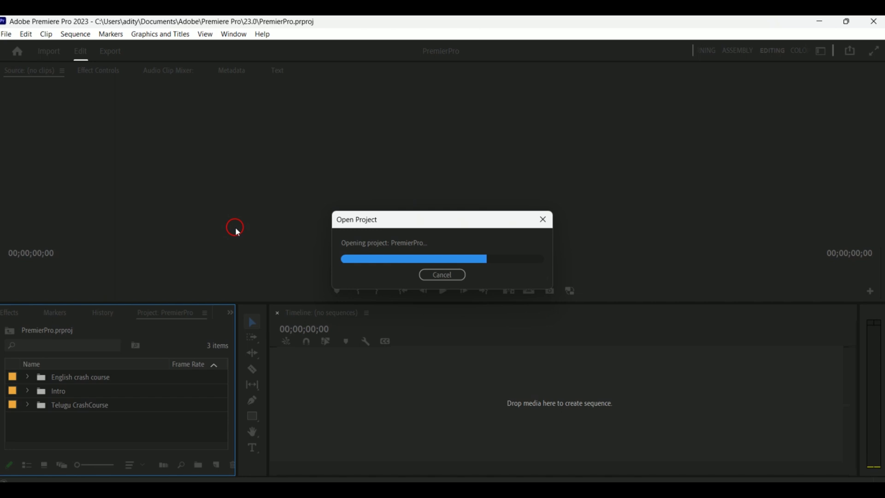
{"action": "left_click_drag", "start_coordinate": [482, 348], "coordinate": [737, 347]}
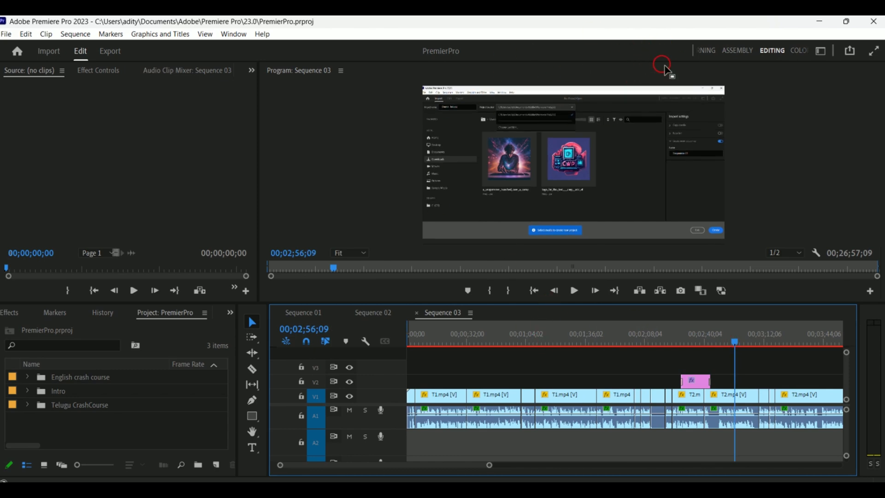
- Switch through the Vertical, Learning and Editing workspaces
{"action": "left_click", "coordinate": [818, 51]}
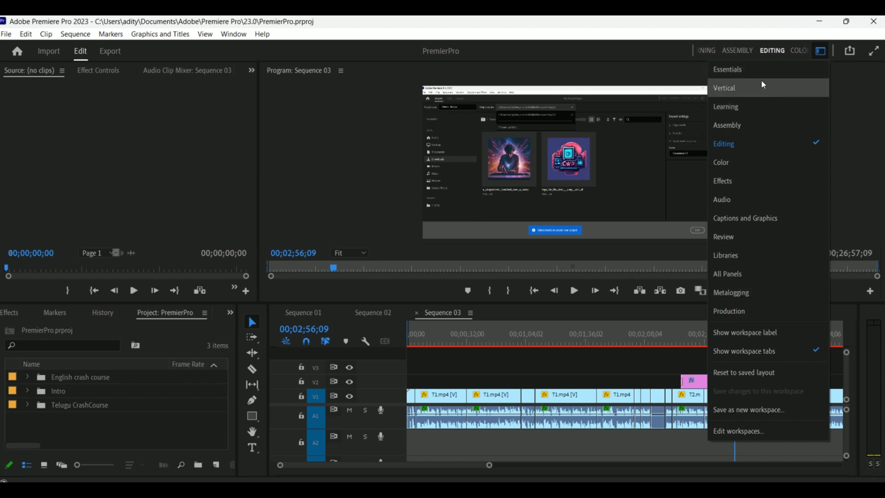
{"action": "left_click", "coordinate": [743, 72]}
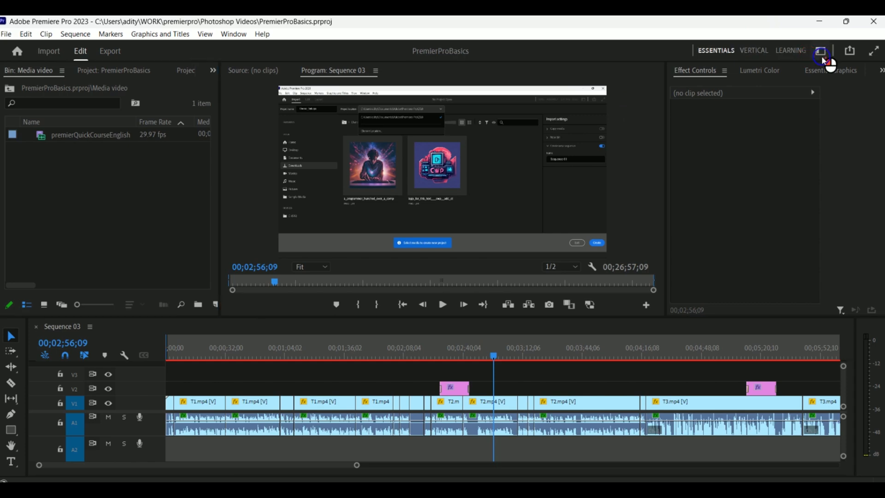
{"action": "left_click", "coordinate": [820, 52]}
{"action": "left_click", "coordinate": [764, 54]}
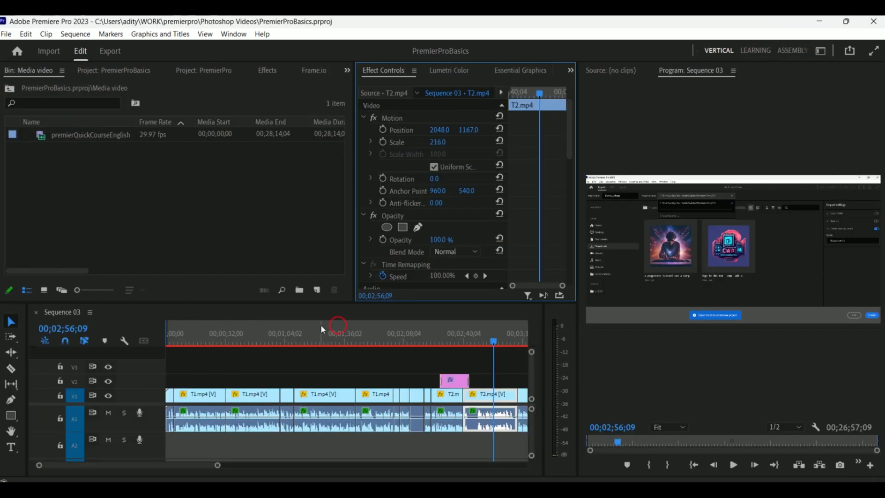
{"action": "left_click", "coordinate": [465, 165]}
{"action": "left_click", "coordinate": [754, 52]}
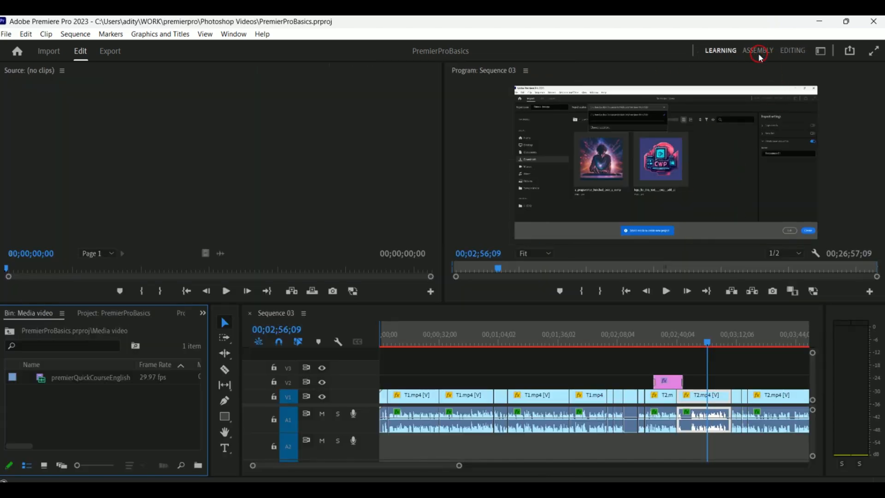
{"action": "left_click", "coordinate": [792, 52]}
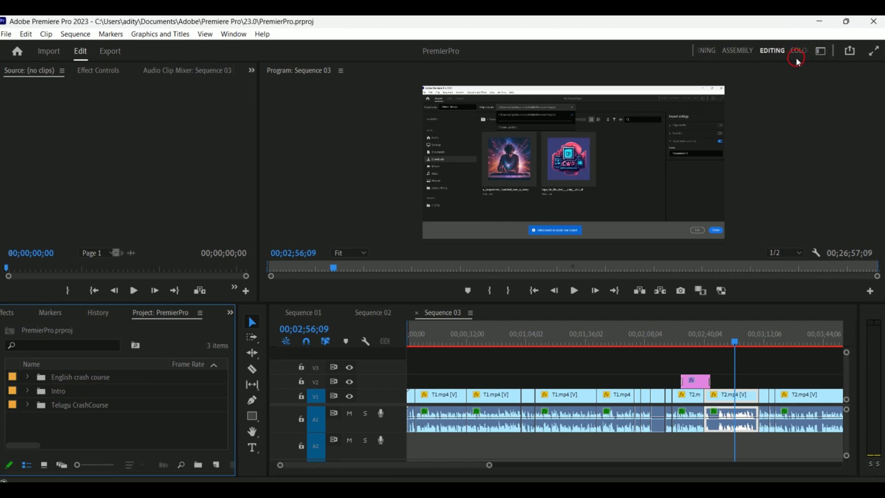
- Preview the Audio and Effects workspaces before returning to the Editing workspace
{"action": "left_click", "coordinate": [820, 51]}
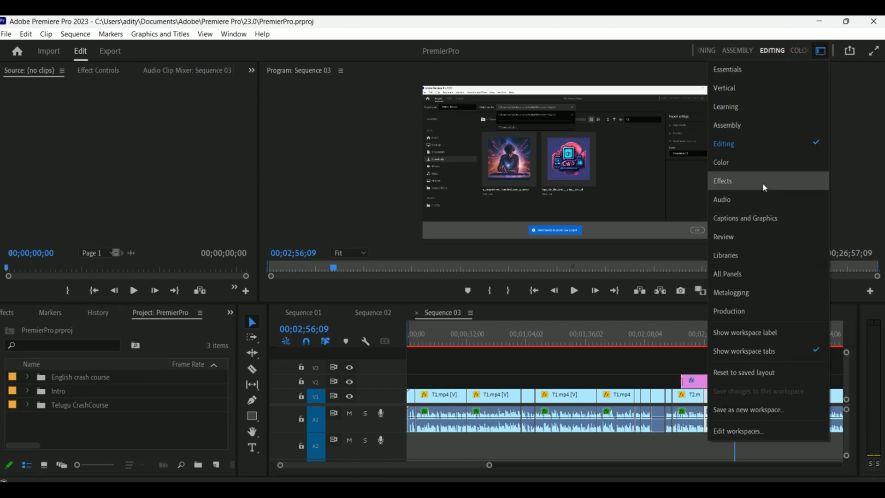
{"action": "left_click", "coordinate": [762, 199]}
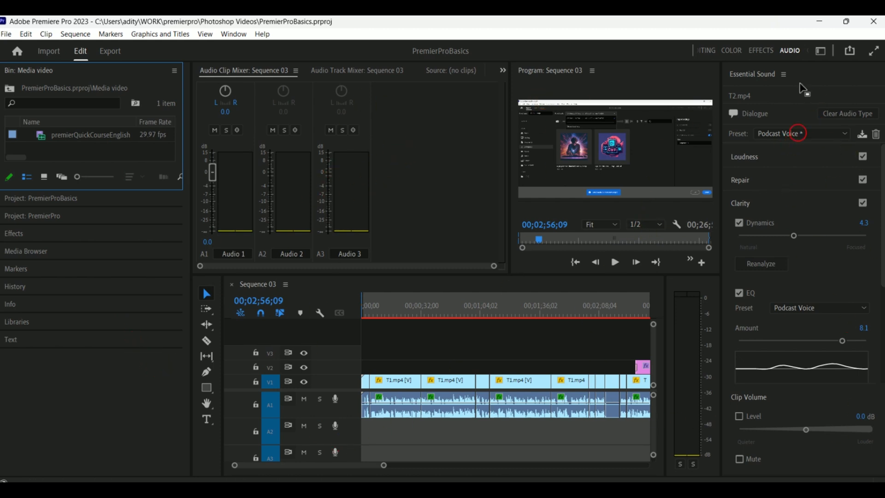
{"action": "left_click", "coordinate": [820, 51]}
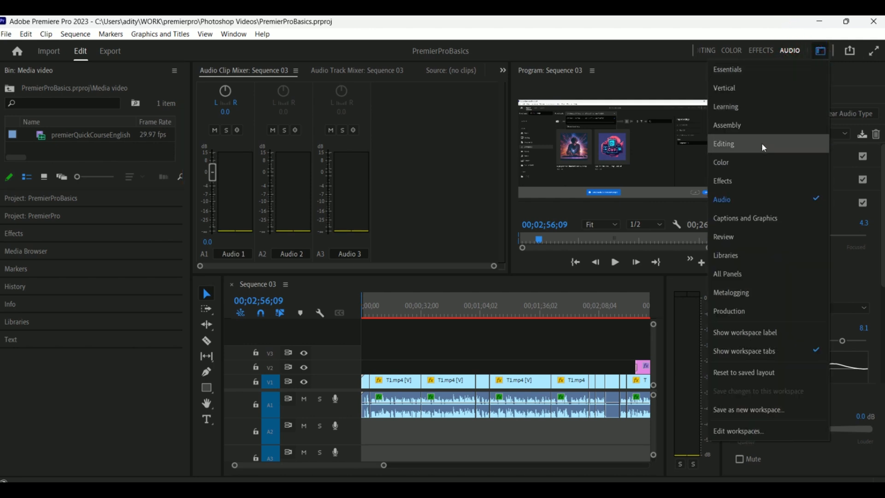
{"action": "left_click", "coordinate": [761, 184]}
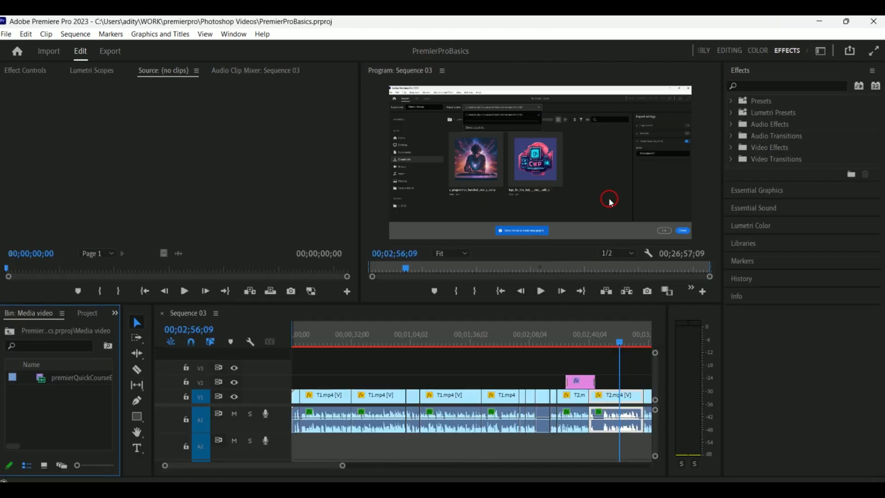
{"action": "left_click", "coordinate": [820, 50]}
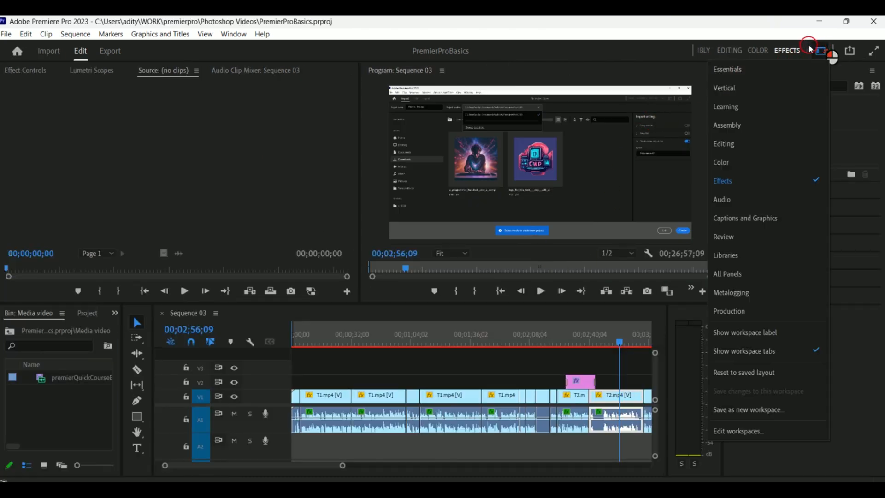
{"action": "left_click", "coordinate": [723, 144]}
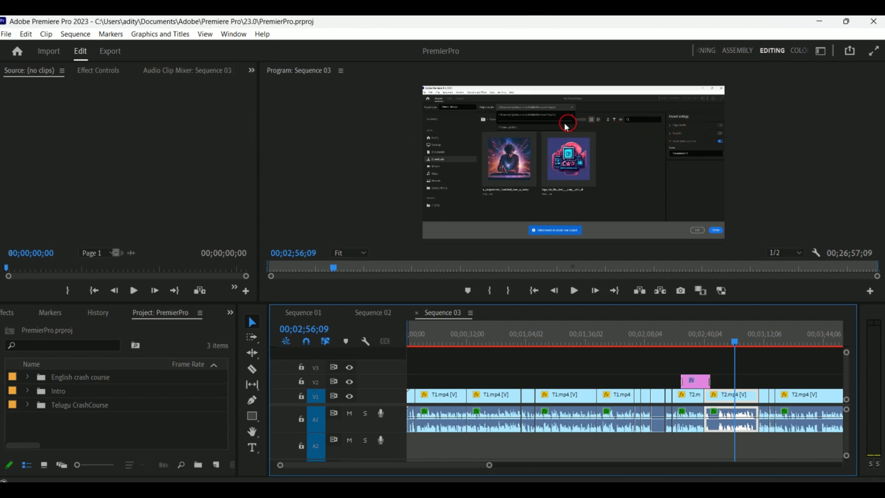
- Select the Program monitor and toggle full-screen video
{"action": "left_click", "coordinate": [361, 95]}
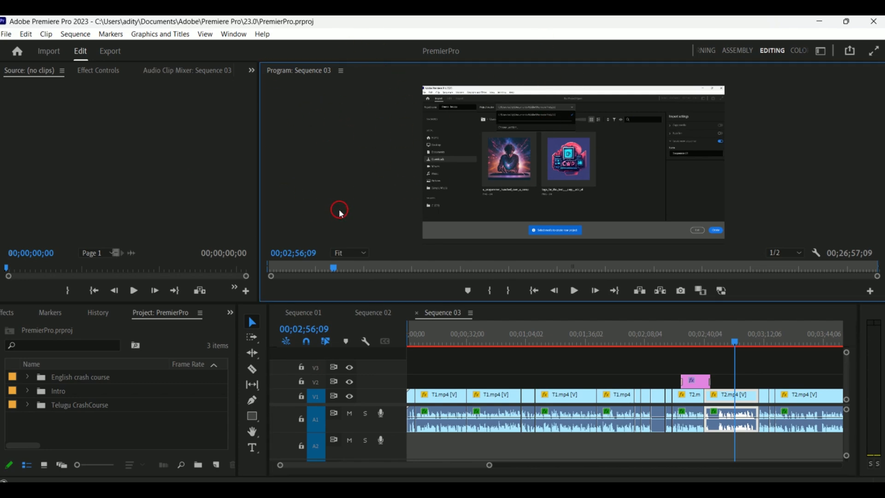
{"action": "left_click", "coordinate": [872, 54]}
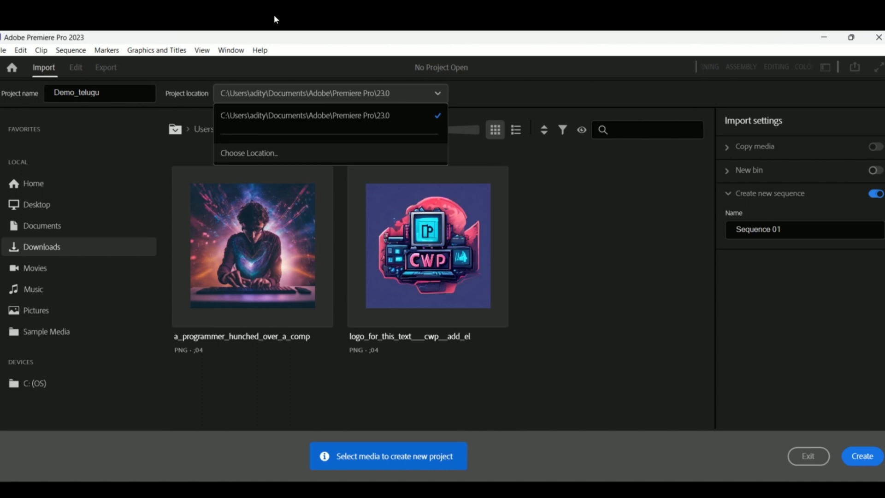
- Leave full-screen playback and browse the Source, Effect Controls, Audio Clip Mixer and Metadata panels
{"action": "left_click", "coordinate": [407, 303]}
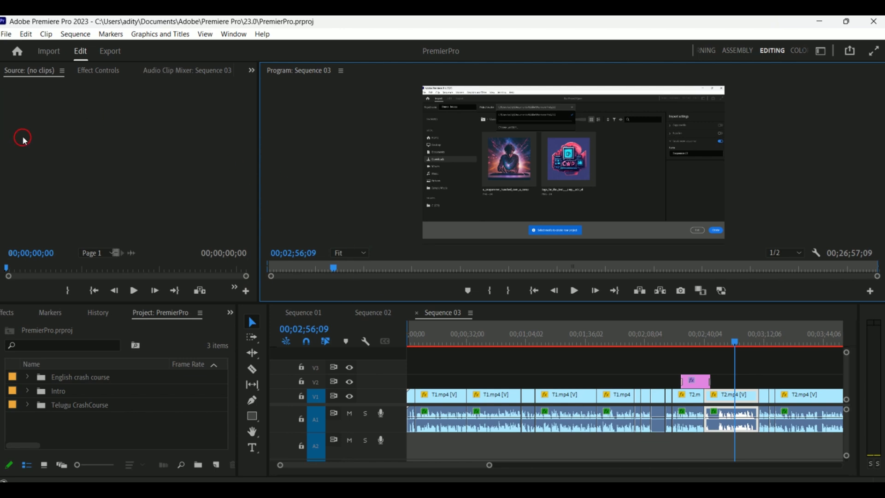
{"action": "left_click", "coordinate": [30, 144]}
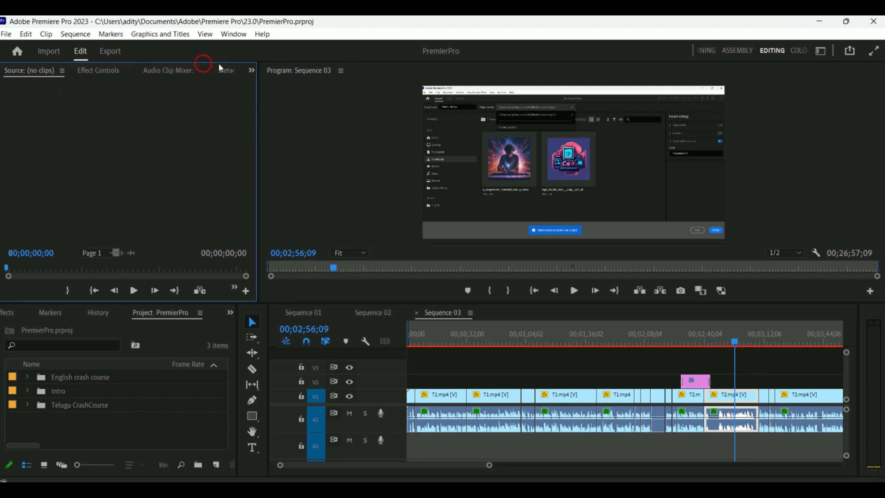
{"action": "left_click", "coordinate": [330, 180]}
{"action": "left_click", "coordinate": [105, 163]}
{"action": "left_click", "coordinate": [30, 73]}
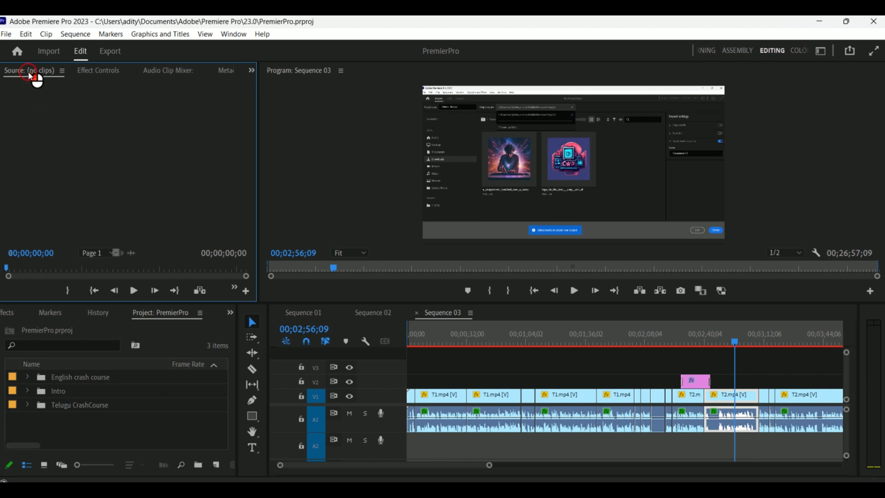
{"action": "left_click", "coordinate": [79, 79]}
{"action": "left_click", "coordinate": [174, 75]}
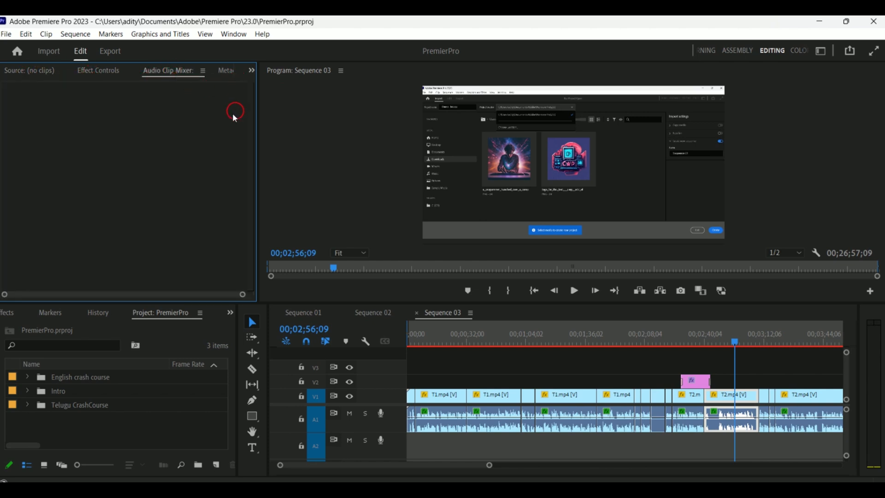
{"action": "left_click", "coordinate": [226, 70]}
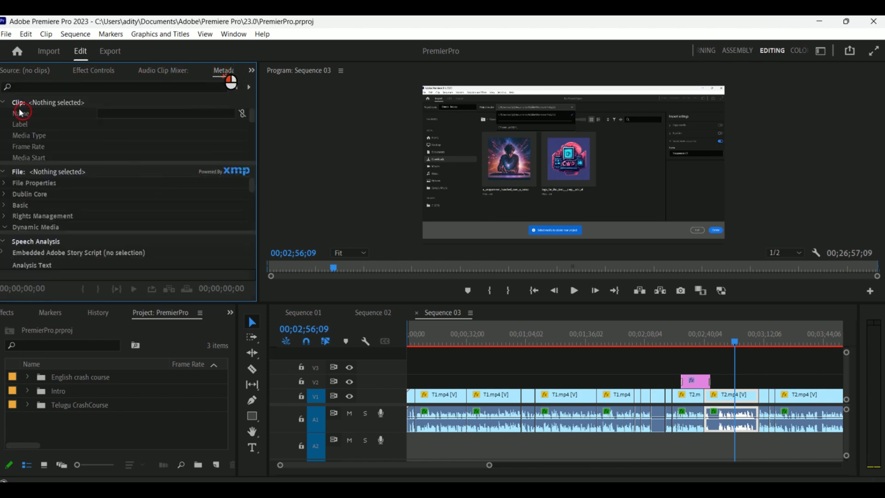
- Cycle through the upper-left panel group and open the Metadata panel's options menu before returning to Source
{"action": "left_click", "coordinate": [26, 71]}
{"action": "left_click", "coordinate": [108, 75]}
{"action": "left_click", "coordinate": [185, 72]}
{"action": "left_click", "coordinate": [225, 71]}
{"action": "right_click", "coordinate": [216, 76]}
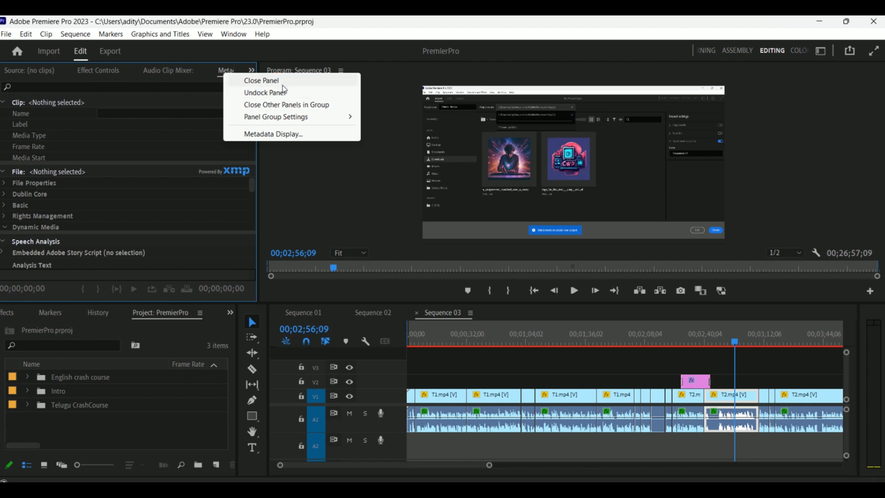
{"action": "left_click", "coordinate": [25, 74]}
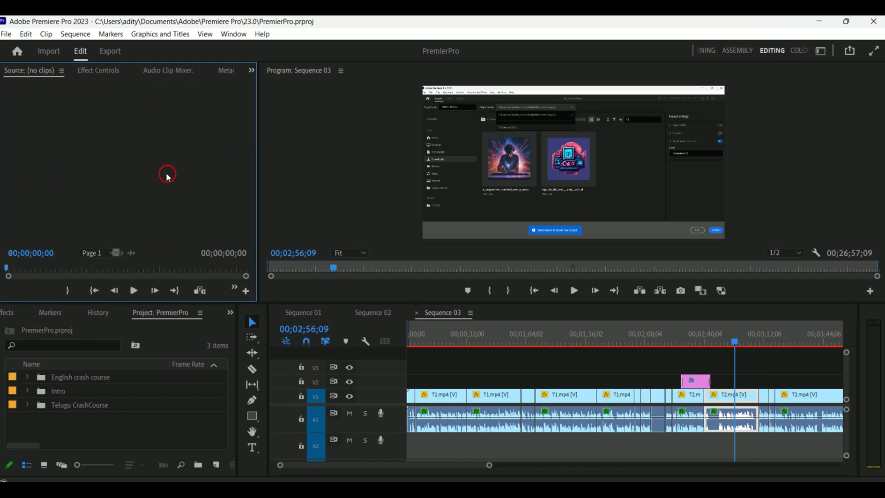
- Browse the Project, History, Markers and Effects panels in the lower-left panel group
{"action": "left_click", "coordinate": [316, 148]}
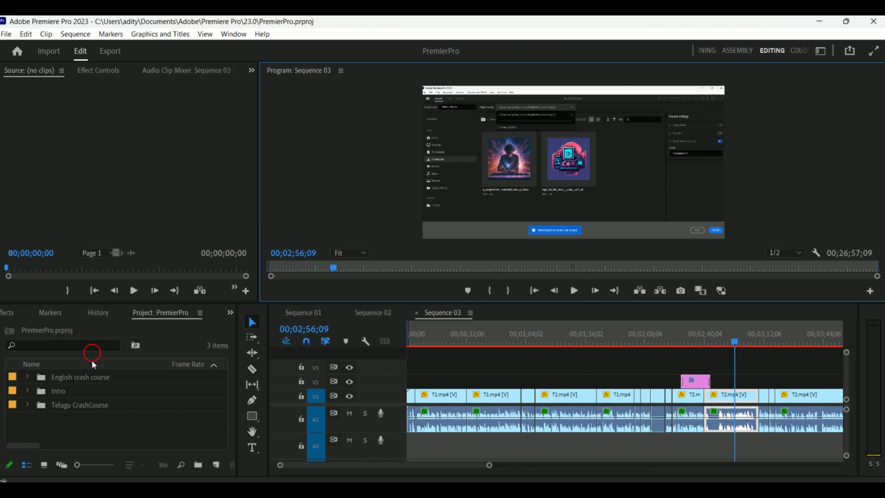
{"action": "left_click", "coordinate": [229, 335]}
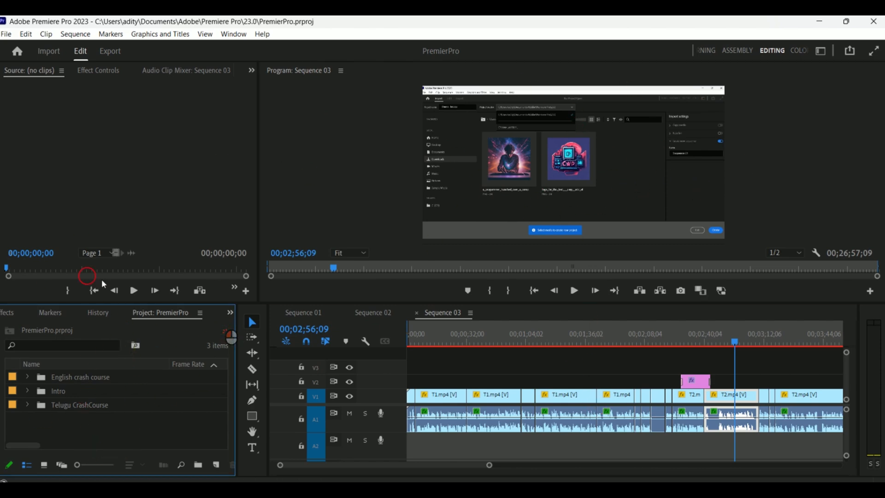
{"action": "left_click", "coordinate": [167, 321]}
{"action": "left_click", "coordinate": [95, 317]}
{"action": "left_click", "coordinate": [58, 317]}
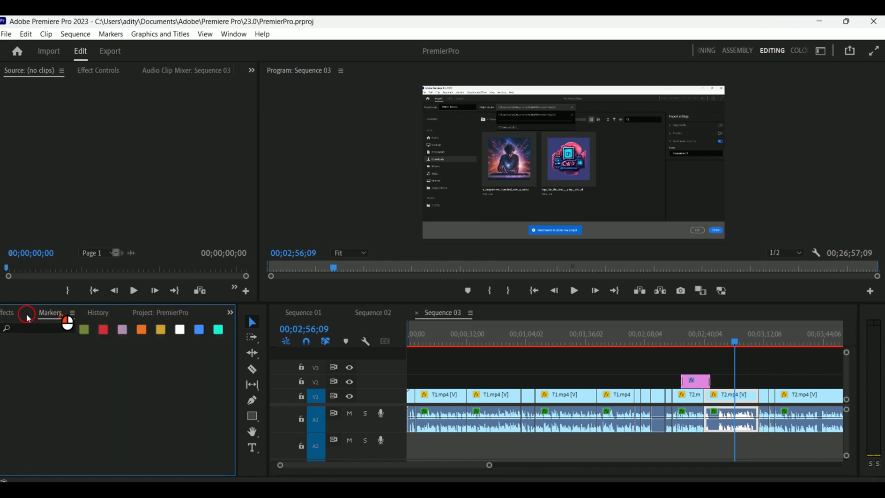
{"action": "left_click", "coordinate": [23, 320]}
{"action": "left_click", "coordinate": [181, 337]}
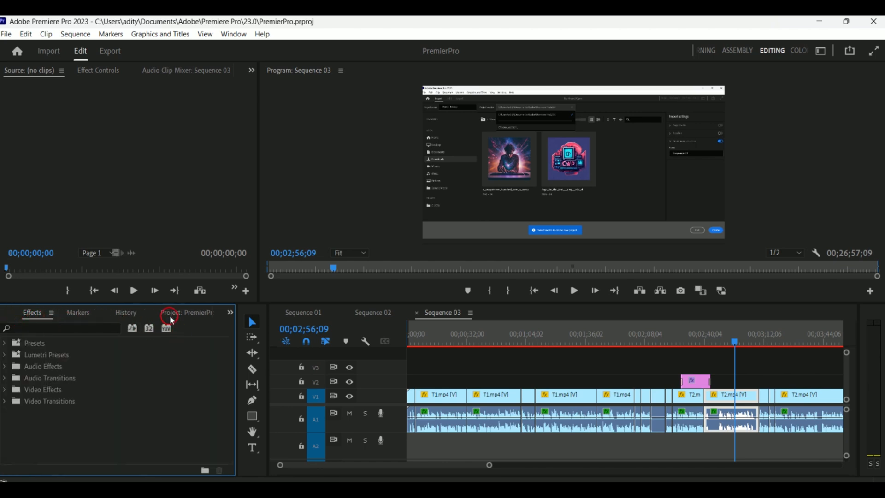
{"action": "left_click", "coordinate": [167, 317]}
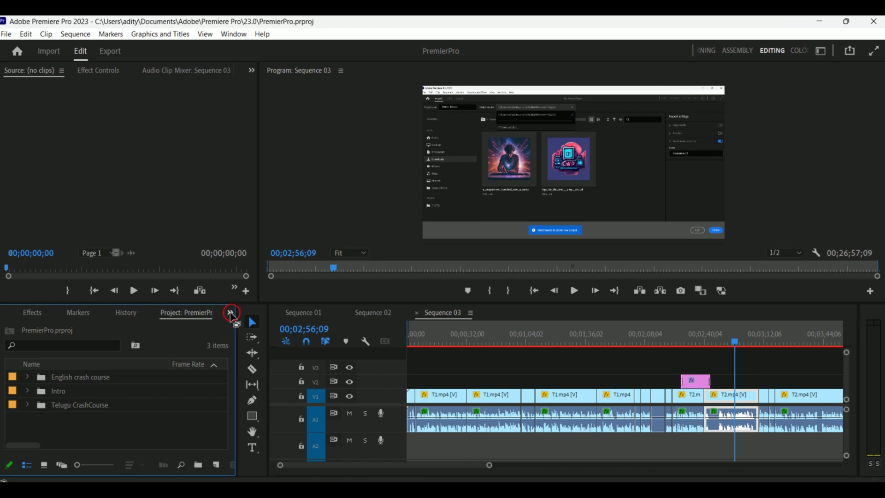
- Switch the lower-left panel to the Media video bin and then to the PremierProBasics project panel
{"action": "left_click", "coordinate": [230, 313]}
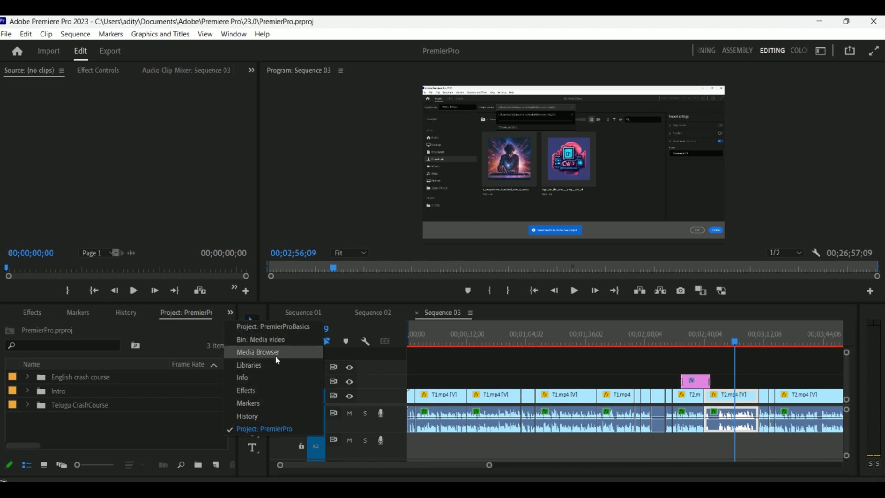
{"action": "left_click", "coordinate": [259, 314]}
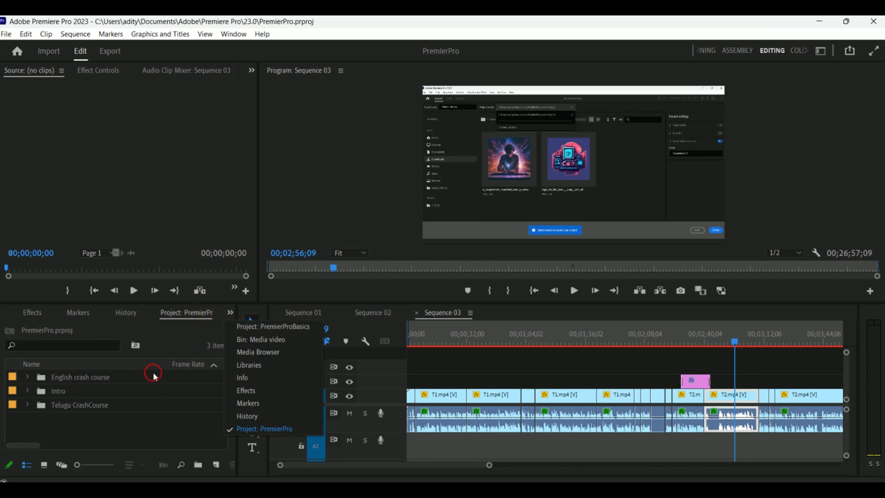
{"action": "left_click", "coordinate": [262, 340]}
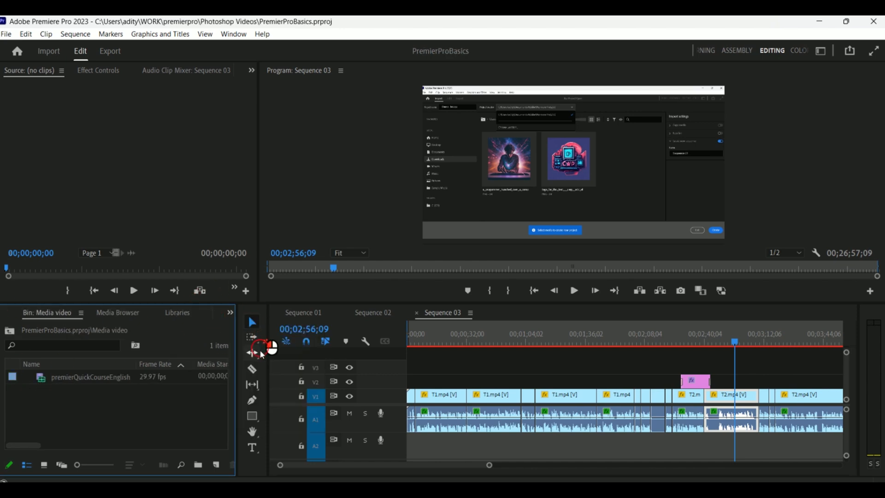
{"action": "left_click", "coordinate": [229, 314]}
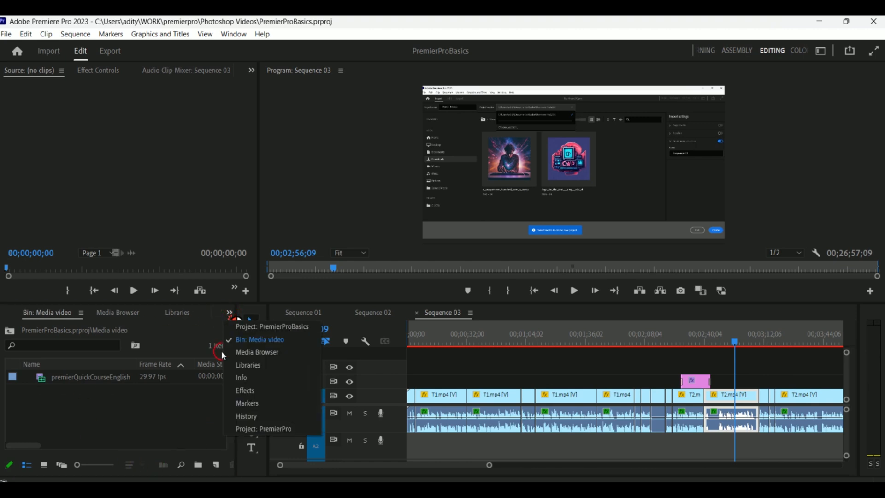
{"action": "left_click", "coordinate": [240, 328]}
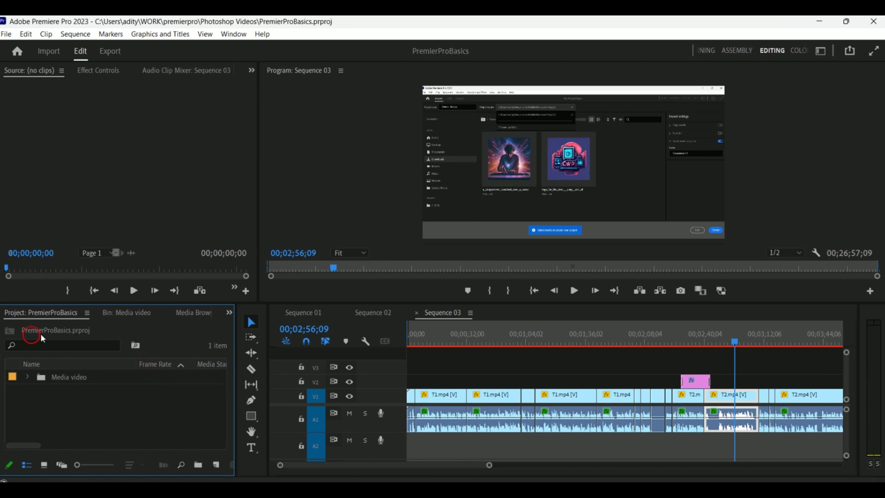
- Create a new bin inside the Media video bin and rename it audio
{"action": "left_click", "coordinate": [80, 409]}
{"action": "left_click", "coordinate": [27, 381]}
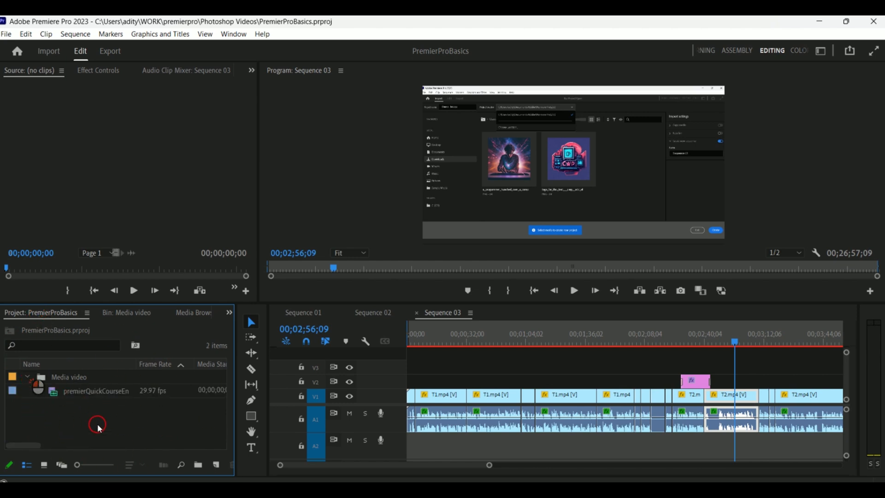
{"action": "left_click", "coordinate": [96, 396]}
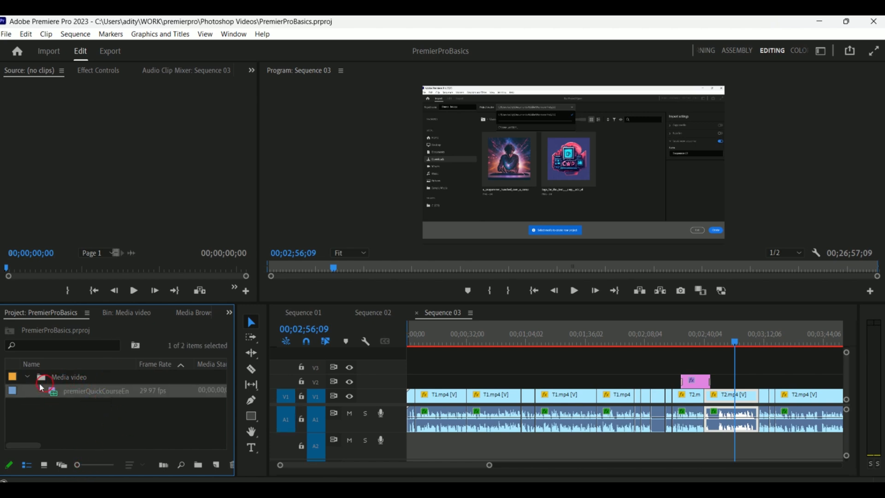
{"action": "left_click", "coordinate": [29, 377]}
{"action": "left_click", "coordinate": [94, 379]}
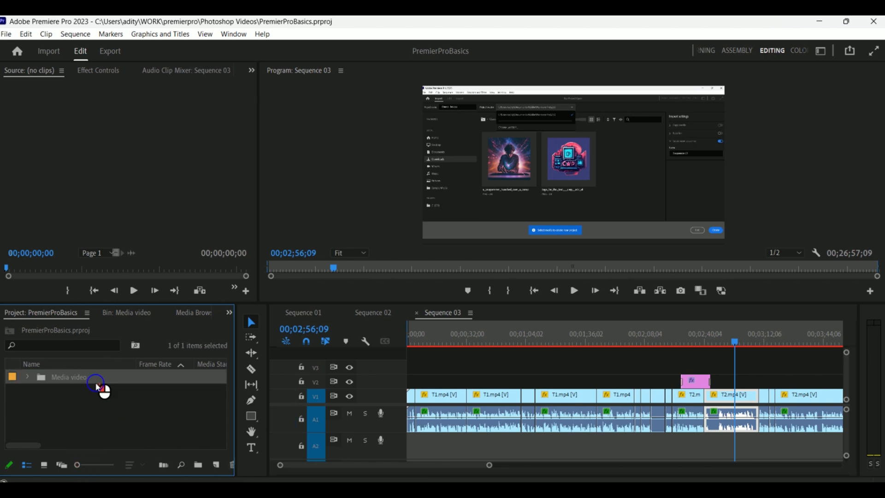
{"action": "left_click", "coordinate": [203, 467]}
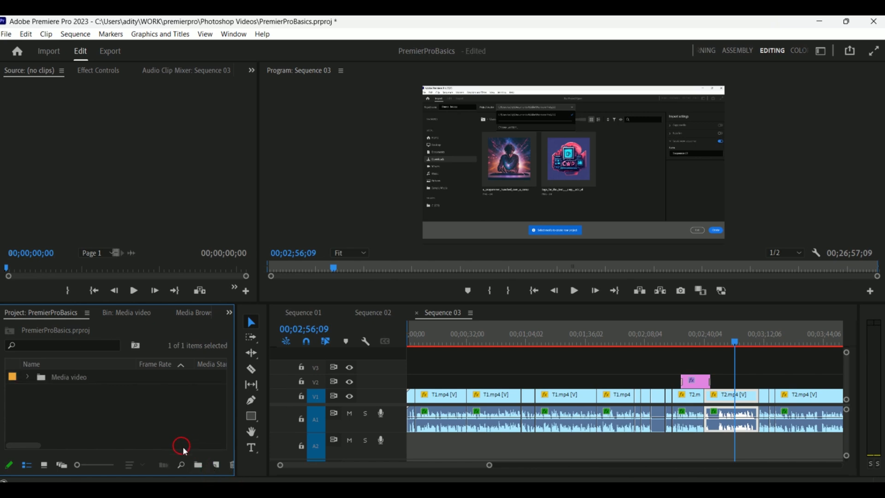
{"action": "left_click", "coordinate": [198, 464]}
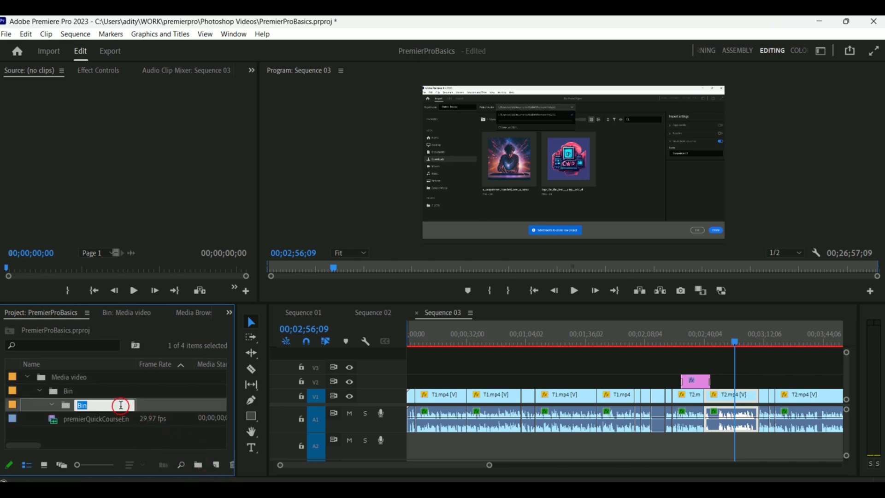
{"action": "left_click", "coordinate": [51, 396]}
{"action": "left_click", "coordinate": [40, 390]}
{"action": "left_click", "coordinate": [72, 390]}
{"action": "left_click", "coordinate": [82, 391]}
{"action": "left_click_drag", "start_coordinate": [105, 393], "coordinate": [22, 399]}
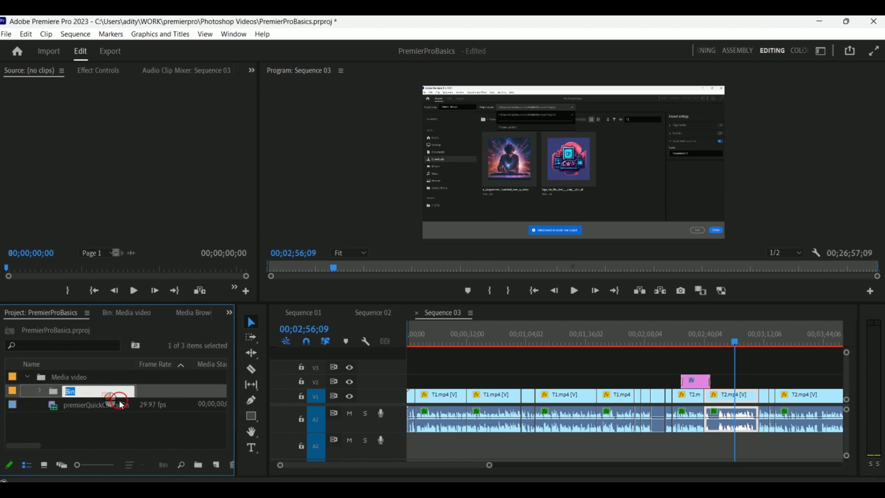
{"action": "key", "text": "BackSpace"}
{"action": "type", "text": "audio"}
{"action": "left_click", "coordinate": [101, 417]}
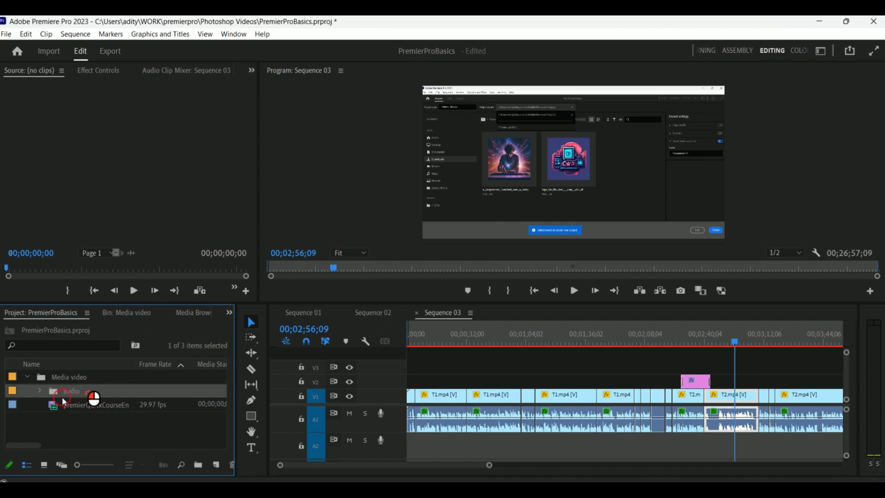
- Collapse the Media video bin in the Project panel
{"action": "left_click", "coordinate": [40, 391]}
{"action": "left_click_drag", "start_coordinate": [59, 379], "coordinate": [46, 390]}
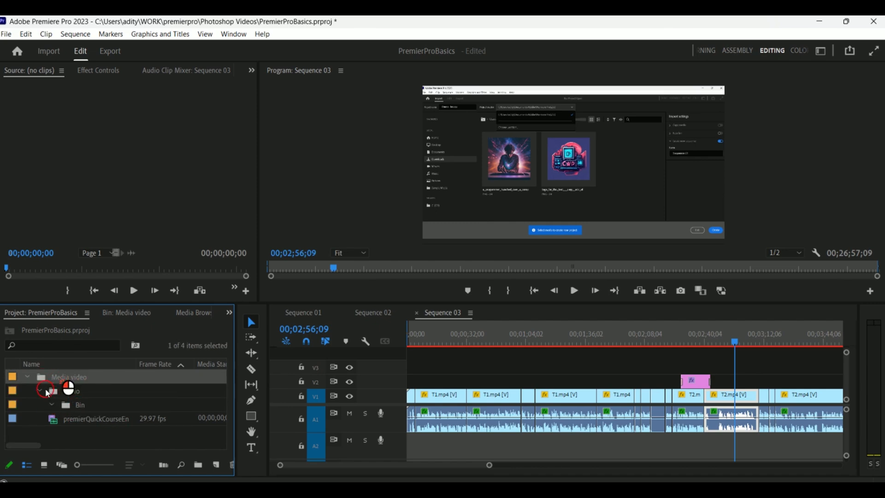
{"action": "left_click", "coordinate": [29, 379]}
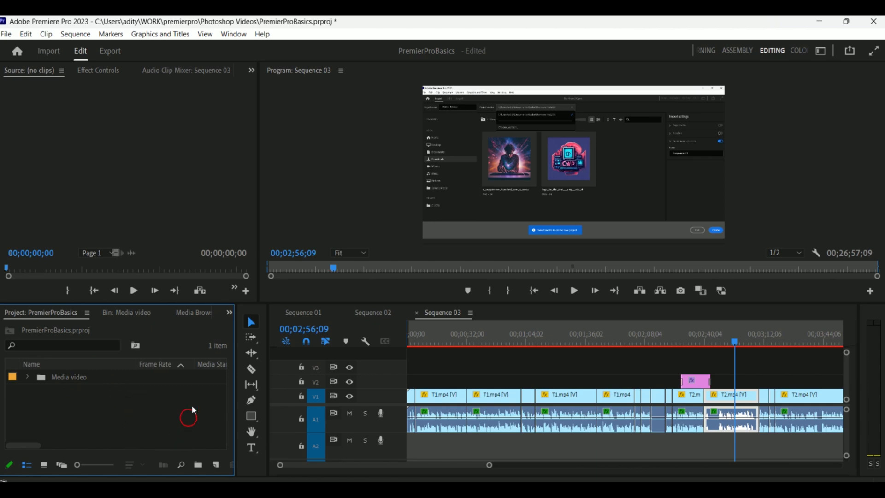
- Select the Razor tool and scrub the playhead through Sequence 03
{"action": "left_click", "coordinate": [252, 320]}
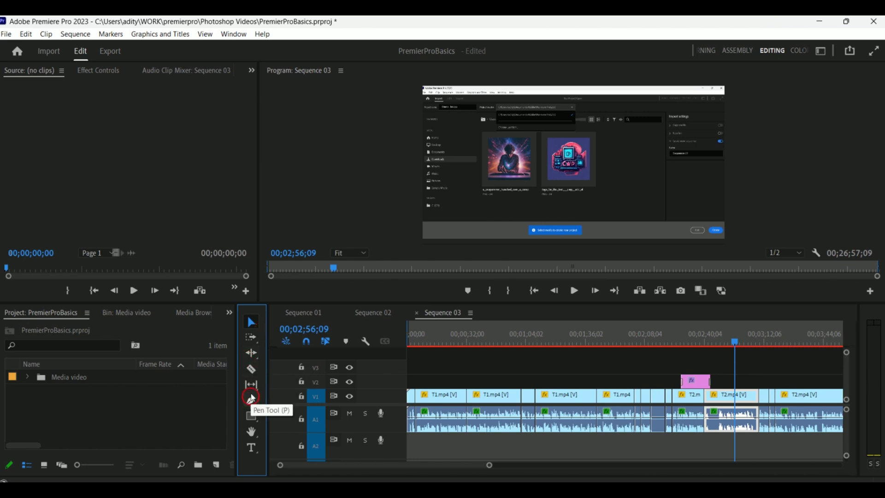
{"action": "left_click", "coordinate": [251, 368]}
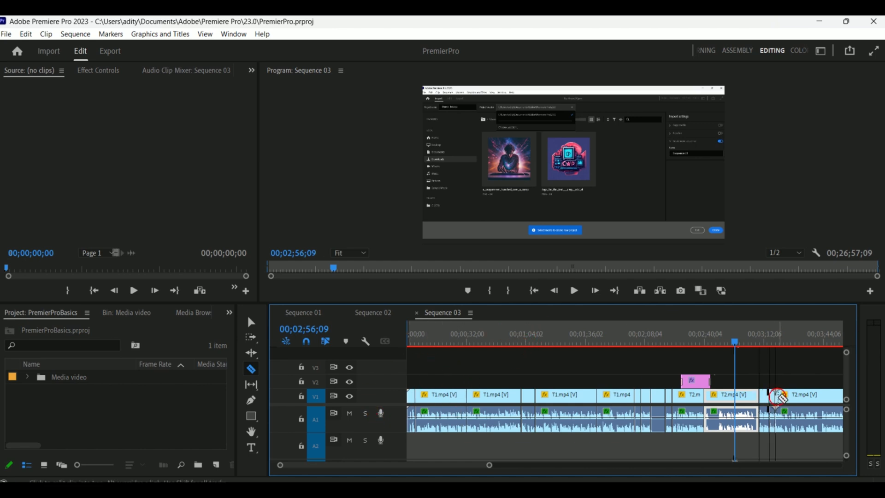
{"action": "left_click", "coordinate": [529, 338]}
{"action": "left_click_drag", "start_coordinate": [528, 339], "coordinate": [717, 342]}
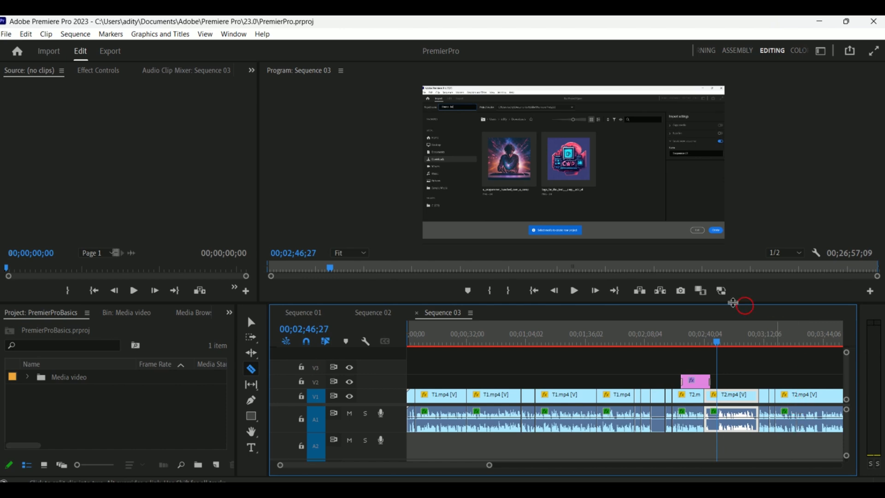
{"action": "left_click", "coordinate": [585, 333]}
{"action": "left_click_drag", "start_coordinate": [585, 333], "coordinate": [760, 339]}
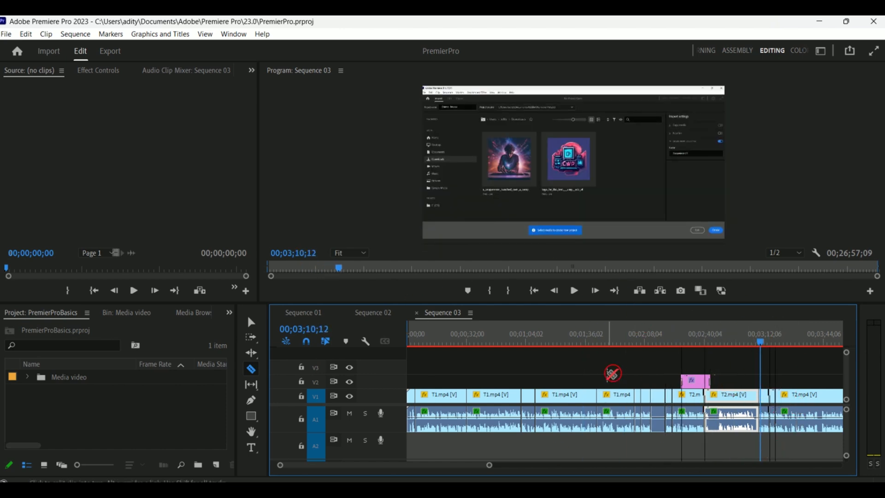
{"action": "left_click_drag", "start_coordinate": [760, 340], "coordinate": [730, 341]}
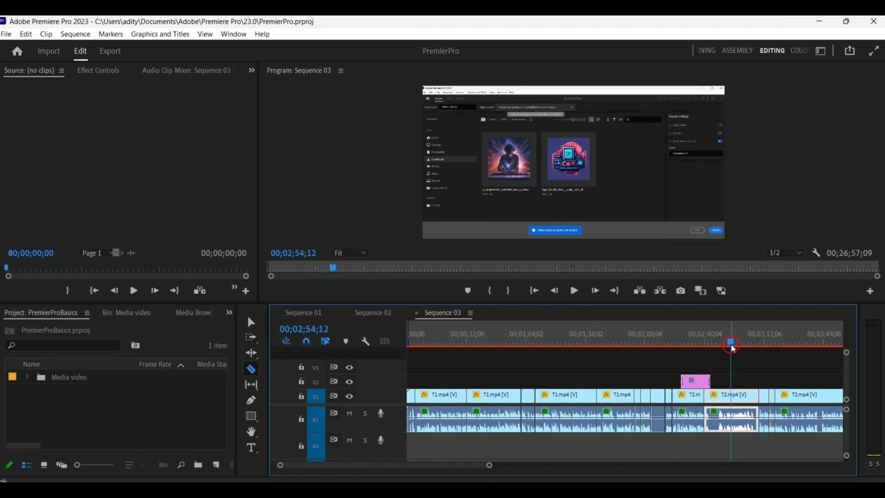
{"action": "left_click_drag", "start_coordinate": [733, 342], "coordinate": [615, 345]}
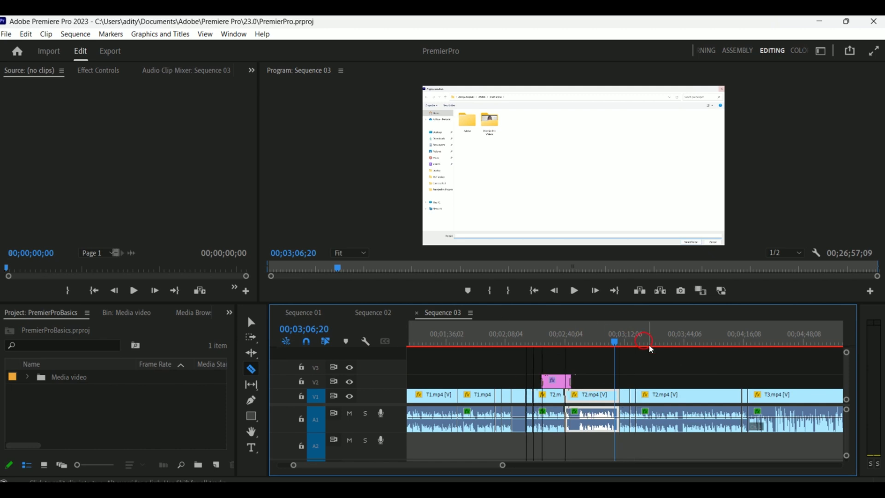
{"action": "mouse_move", "coordinate": [614, 346]}
{"action": "left_mouse_down"}
{"action": "mouse_move", "coordinate": [598, 348]}
{"action": "mouse_move", "coordinate": [606, 346]}
{"action": "left_mouse_up"}
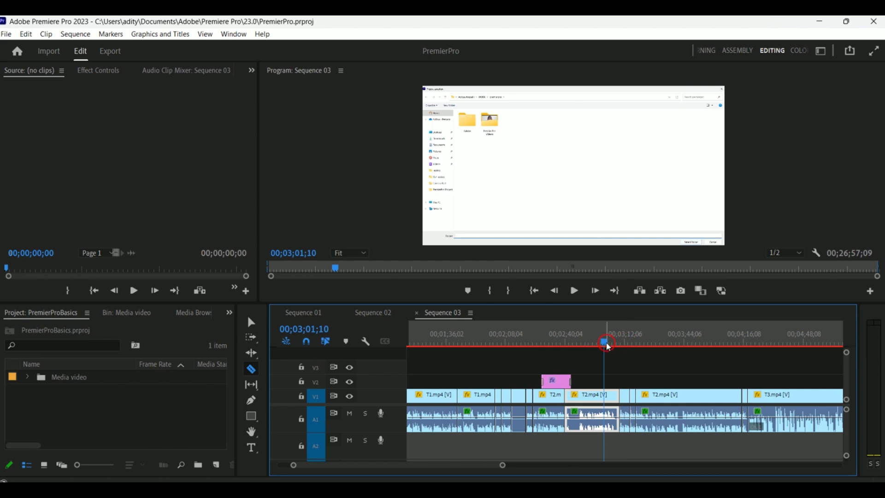
{"action": "left_click_drag", "start_coordinate": [605, 341], "coordinate": [608, 342]}
- Play and stop Sequence 03 in the Program monitor
{"action": "left_click", "coordinate": [575, 291]}
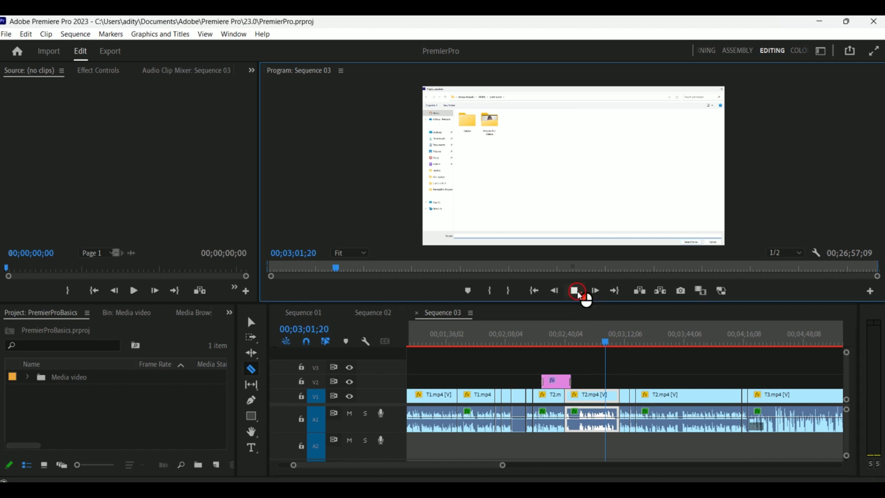
{"action": "left_click", "coordinate": [555, 292]}
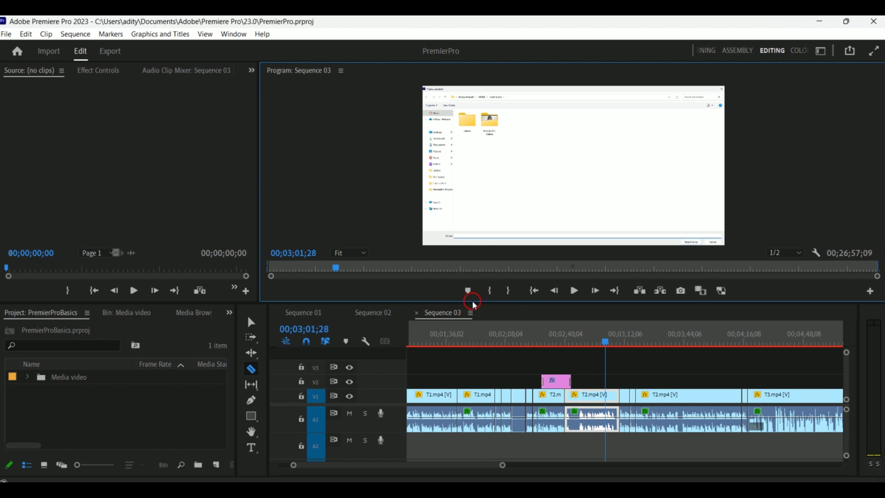
{"action": "left_click", "coordinate": [554, 291]}
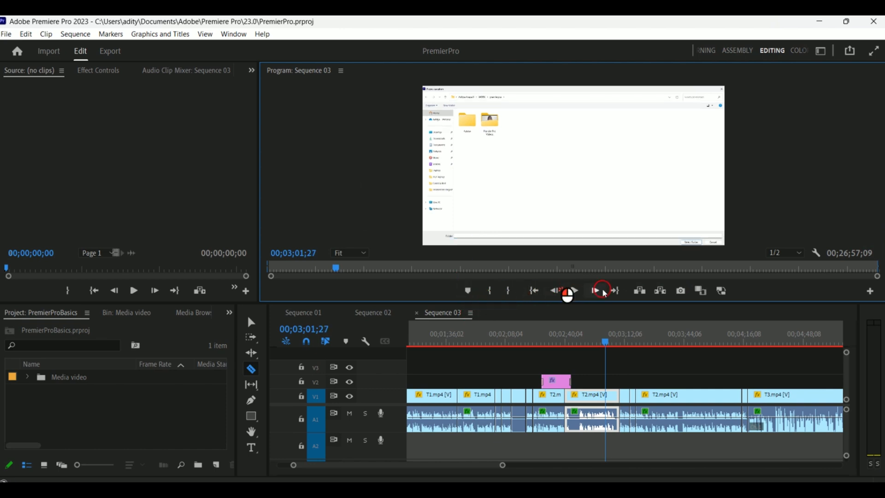
- Step Sequence 03 back and forward one frame, then open the Effect Controls panel
{"action": "left_click", "coordinate": [555, 291]}
{"action": "left_click", "coordinate": [595, 291]}
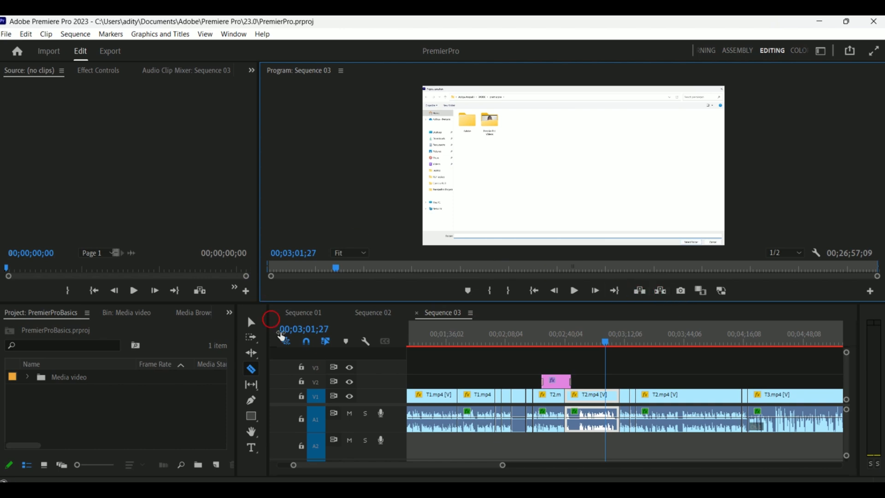
{"action": "left_click", "coordinate": [120, 169]}
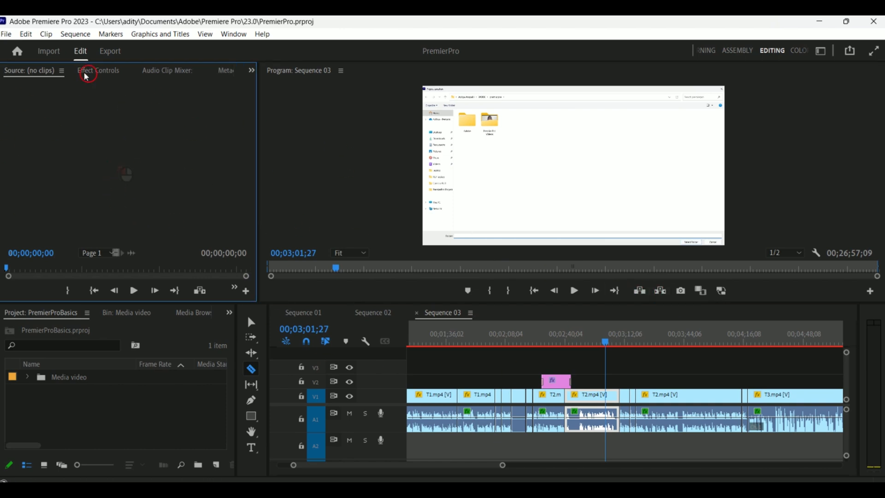
{"action": "left_click", "coordinate": [43, 77]}
{"action": "left_click", "coordinate": [98, 72]}
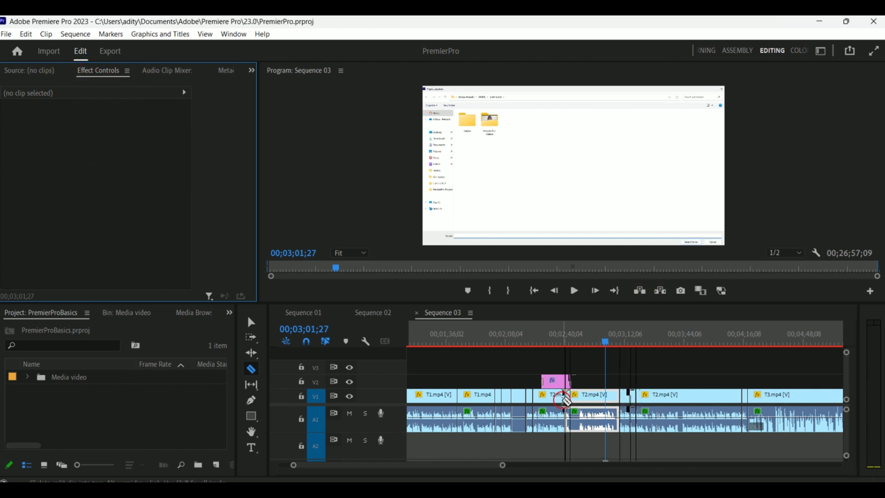
- Try a Razor cut on the T2.mp4 clip, undo it, and switch back to the Selection tool
{"action": "left_click", "coordinate": [582, 397]}
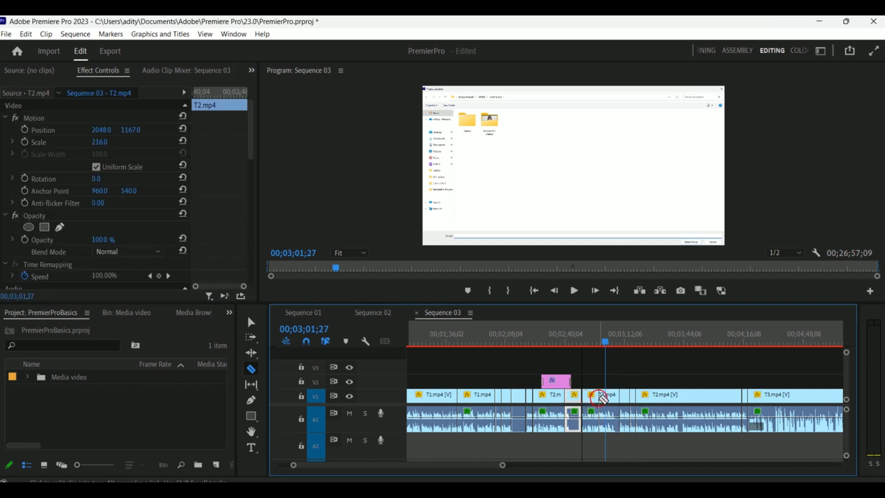
{"action": "key", "text": "ctrl+z"}
{"action": "key", "text": "v"}
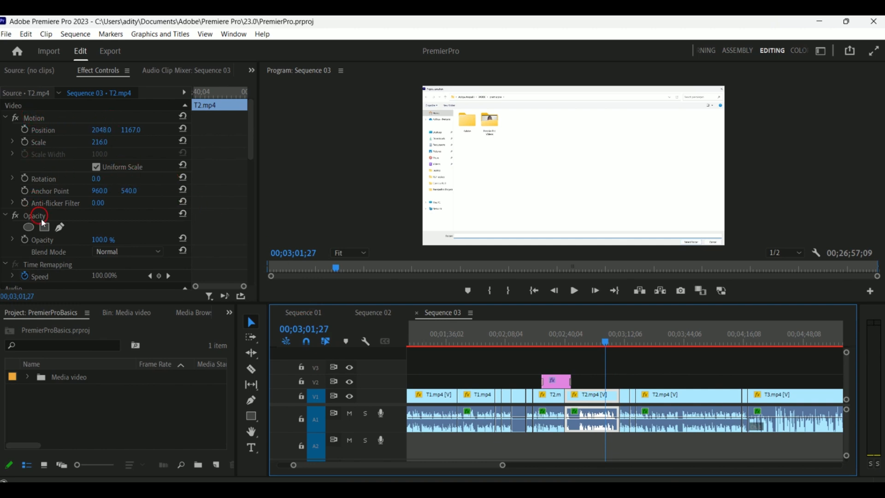
- Scrub the T2.mp4 clip's position, scale, rotation and opacity values in Effect Controls
{"action": "left_click", "coordinate": [46, 131]}
{"action": "left_click_drag", "start_coordinate": [125, 130], "coordinate": [94, 182]}
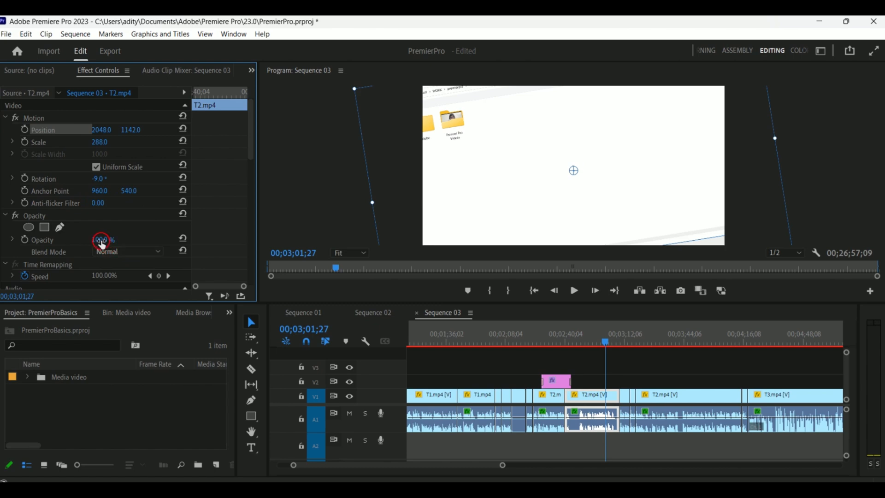
{"action": "mouse_move", "coordinate": [108, 240]}
{"action": "left_mouse_down"}
{"action": "mouse_move", "coordinate": [10, 246]}
{"action": "mouse_move", "coordinate": [138, 247]}
{"action": "mouse_move", "coordinate": [108, 240]}
{"action": "left_mouse_up"}
- Scroll through the clip's video and audio effects listed in Effect Controls
{"action": "scroll", "coordinate": [129, 221], "scroll_direction": "down", "scroll_amount": 2}
{"action": "scroll", "coordinate": [138, 245], "scroll_direction": "down", "scroll_amount": 1}
{"action": "left_click", "coordinate": [101, 219]}
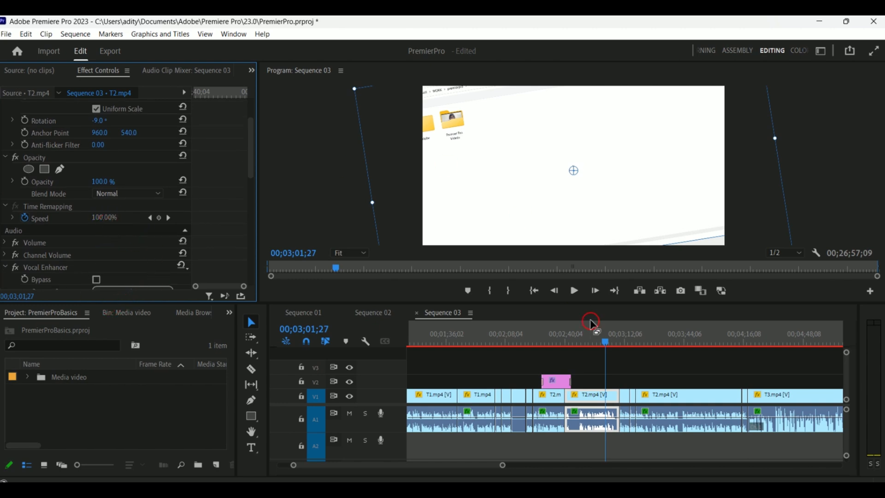
{"action": "scroll", "coordinate": [137, 216], "scroll_direction": "down", "scroll_amount": 1}
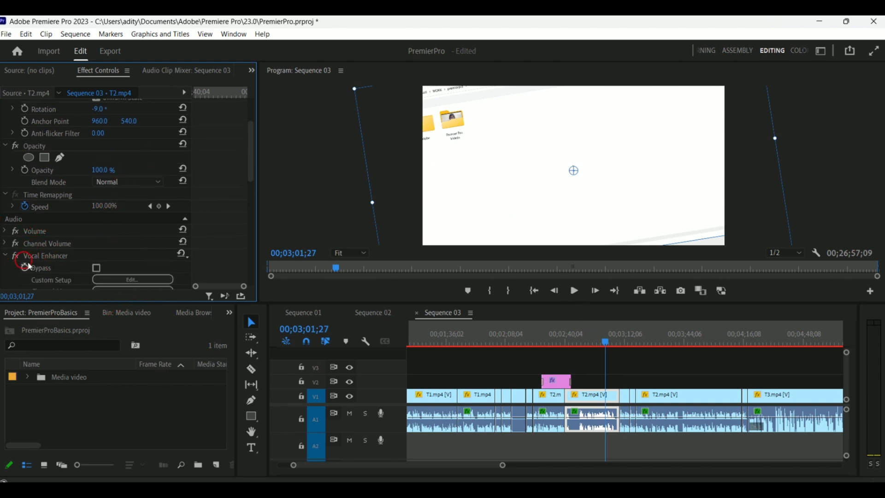
{"action": "scroll", "coordinate": [115, 248], "scroll_direction": "down", "scroll_amount": 4}
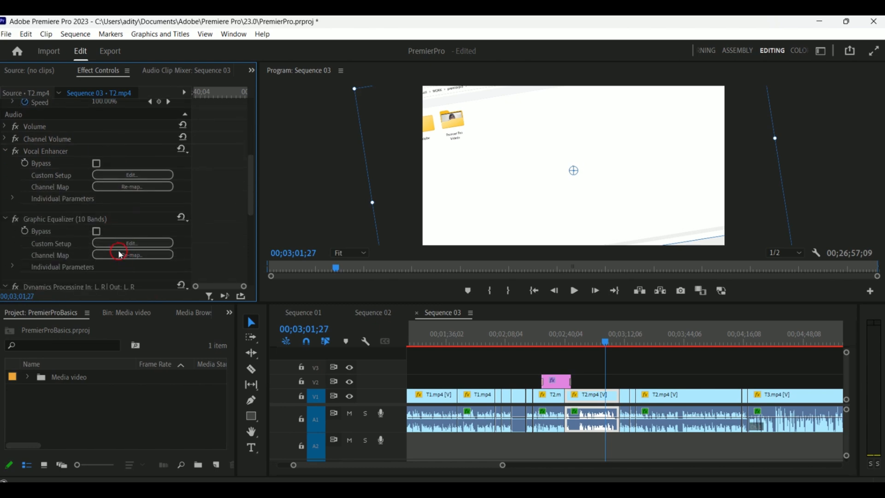
{"action": "scroll", "coordinate": [156, 271], "scroll_direction": "down", "scroll_amount": 5}
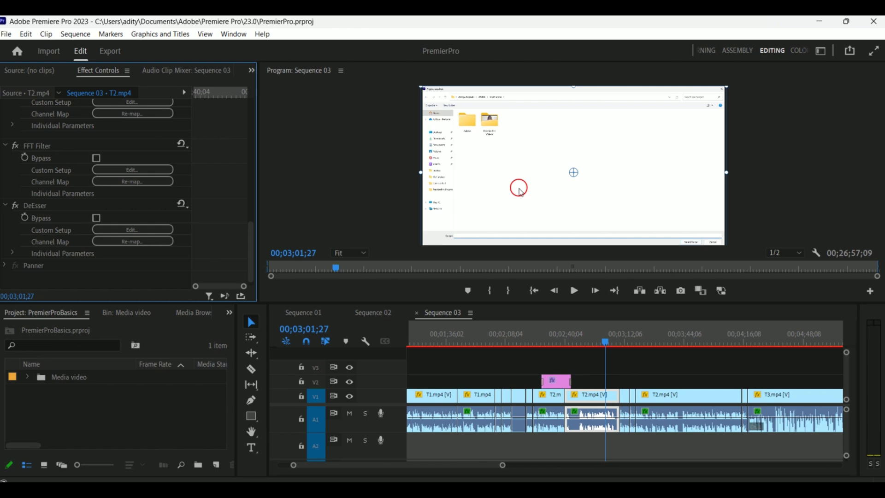
- Open the Effects panel and dock it as its own panel group below the Project panel
{"action": "left_click", "coordinate": [129, 409]}
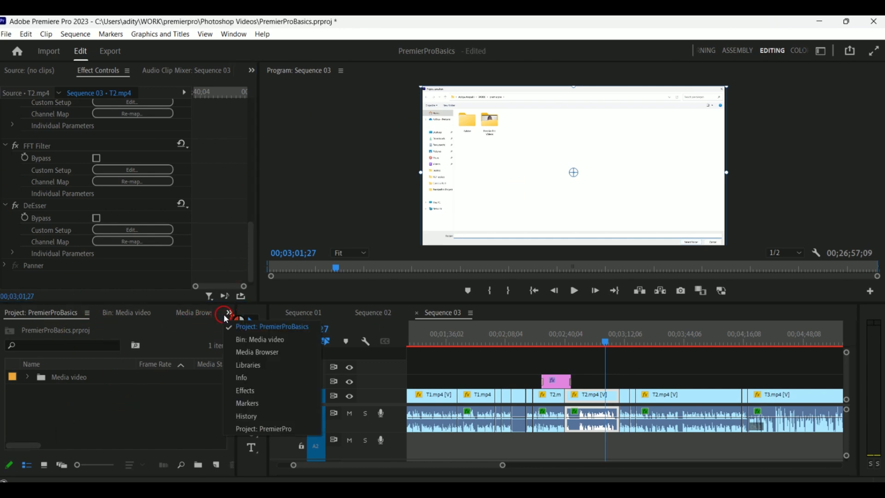
{"action": "left_click", "coordinate": [275, 390]}
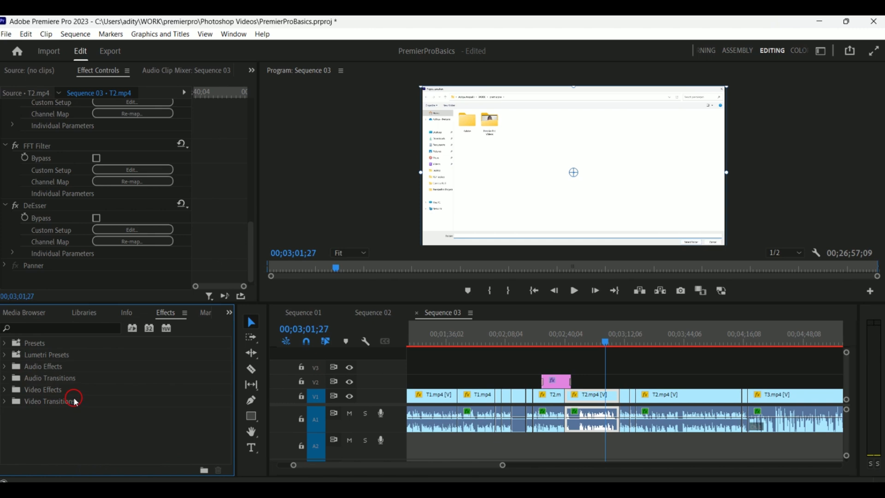
{"action": "left_click_drag", "start_coordinate": [170, 317], "coordinate": [93, 466]}
{"action": "left_click", "coordinate": [46, 414]}
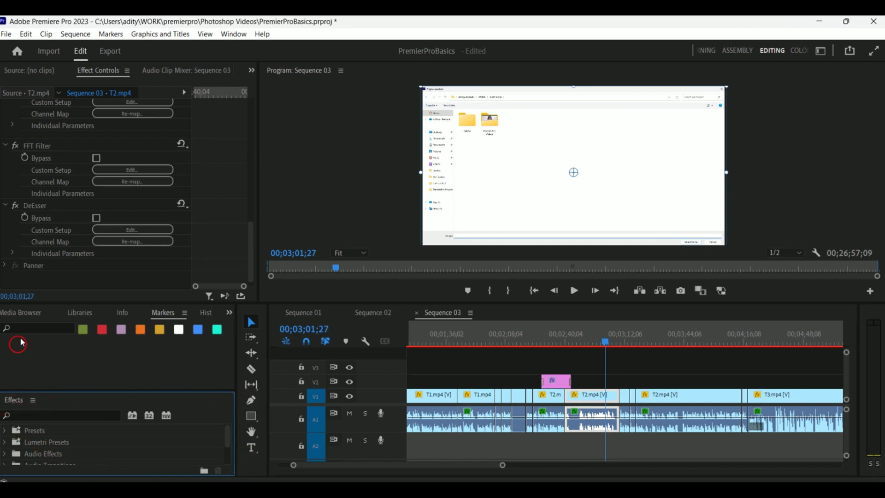
- Show the PremierProBasics Project panel again and dock the Effects panel back into its tab group
{"action": "left_click", "coordinate": [229, 316]}
{"action": "left_click", "coordinate": [251, 328]}
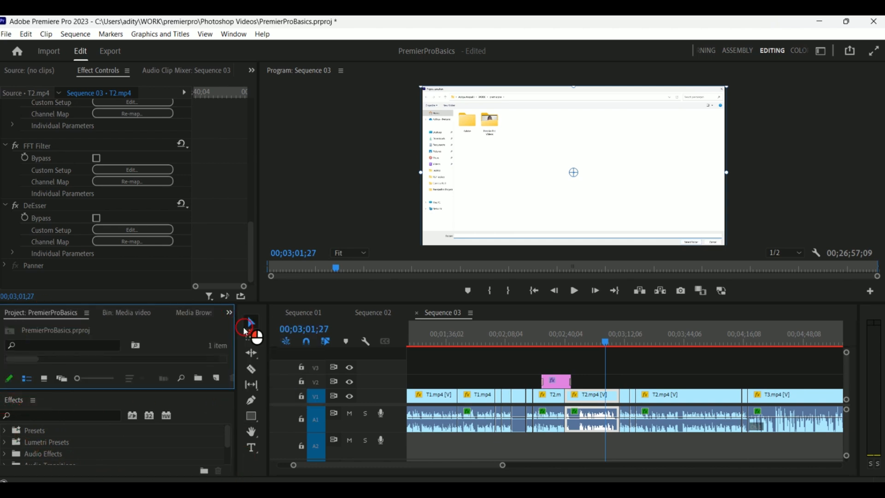
{"action": "left_click", "coordinate": [146, 334]}
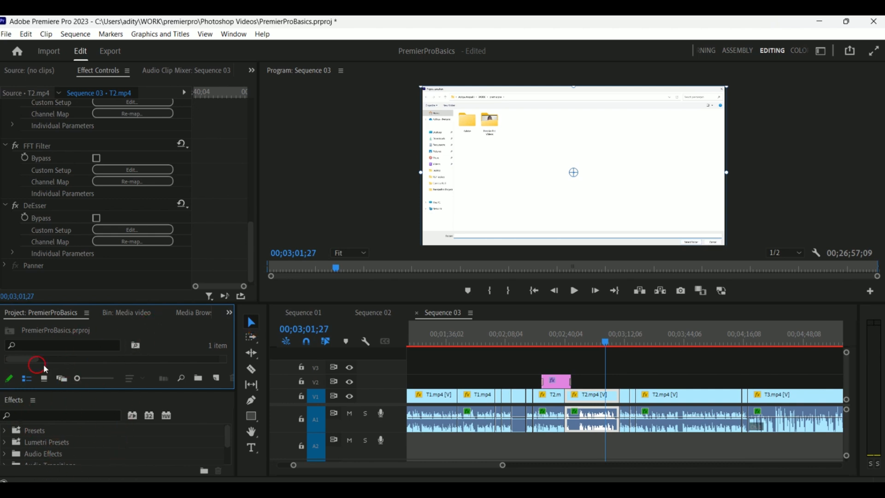
{"action": "left_click_drag", "start_coordinate": [7, 413], "coordinate": [131, 319]}
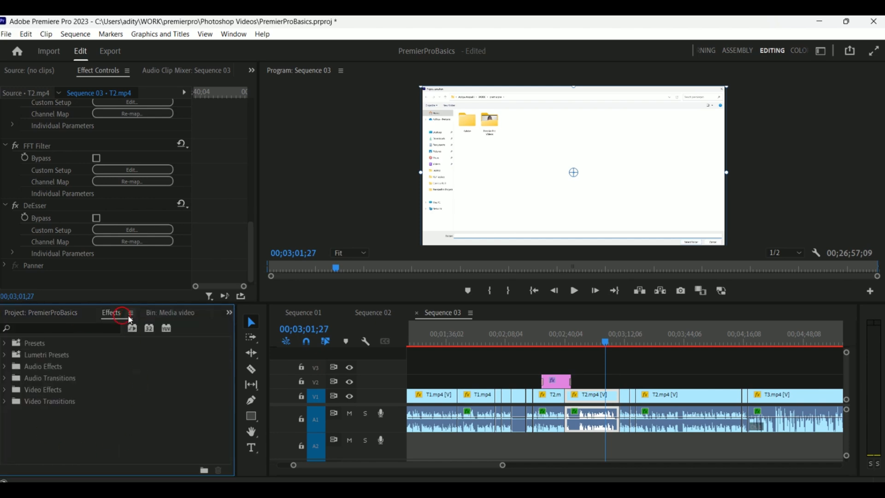
- Switch back and forth between the Project and Effects tabs in the panel group
{"action": "left_click", "coordinate": [52, 315]}
{"action": "left_click", "coordinate": [111, 312]}
{"action": "left_click", "coordinate": [34, 313]}
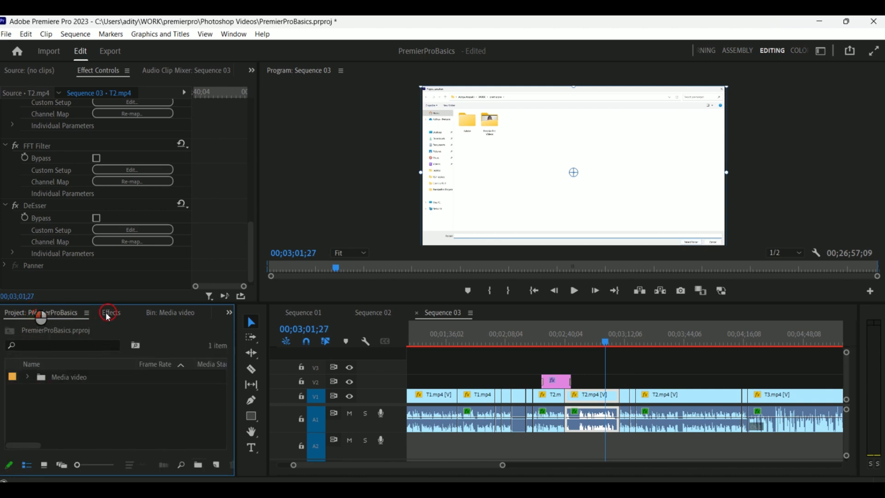
{"action": "left_click", "coordinate": [112, 313]}
{"action": "left_click", "coordinate": [71, 316]}
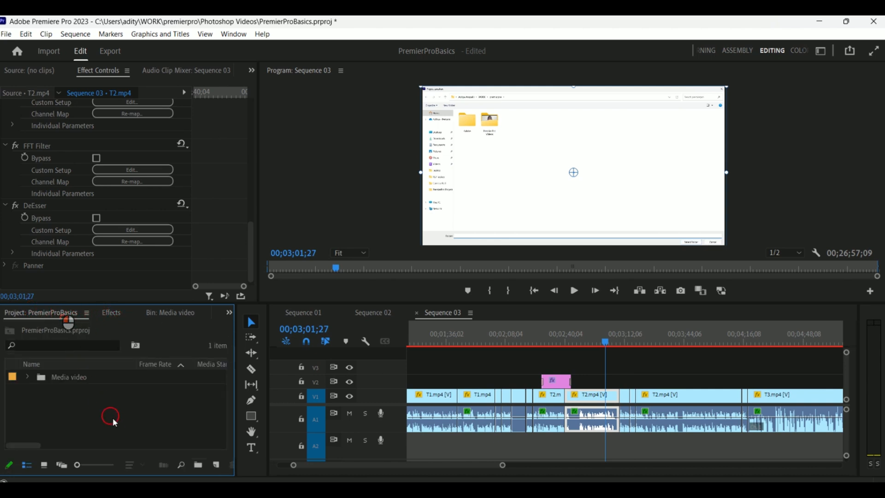
{"action": "left_click", "coordinate": [111, 313]}
{"action": "left_click", "coordinate": [51, 315]}
{"action": "left_click", "coordinate": [111, 313]}
{"action": "left_click", "coordinate": [67, 317]}
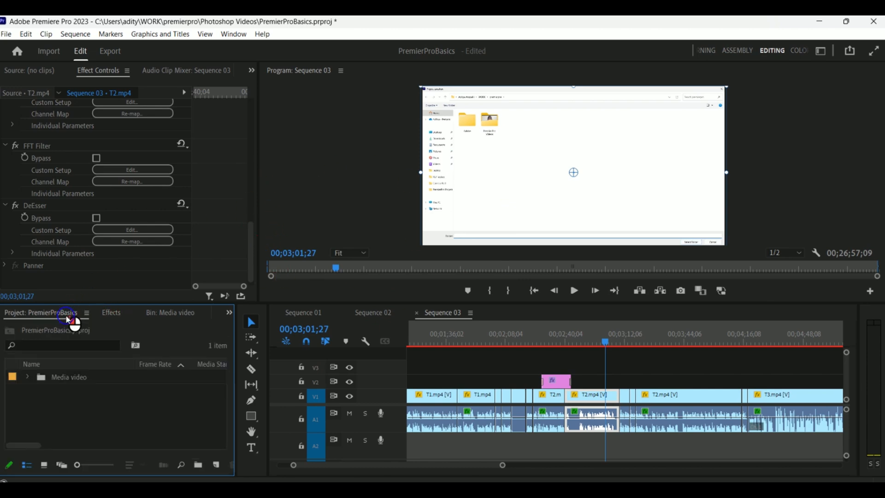
{"action": "left_click", "coordinate": [155, 318]}
- Close the Media video bin, Libraries, History, Info and Media Browser panels from the tab group
{"action": "left_click", "coordinate": [184, 314]}
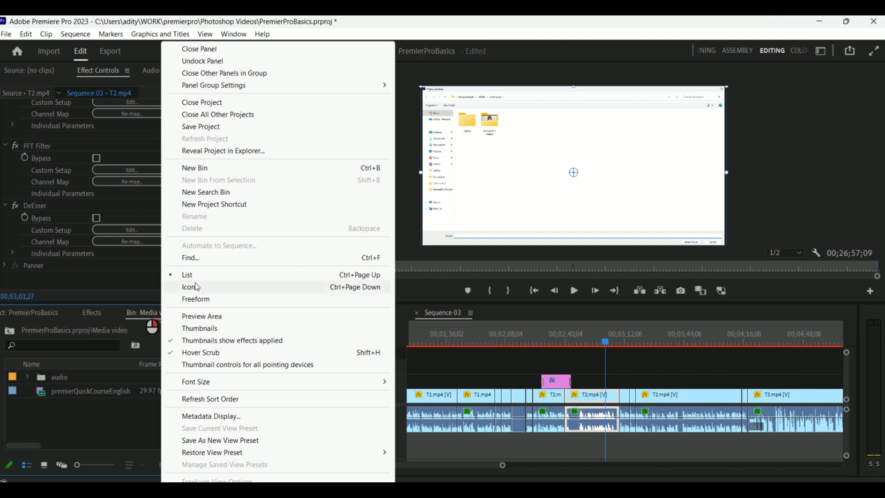
{"action": "left_click", "coordinate": [233, 50]}
{"action": "left_click", "coordinate": [199, 321]}
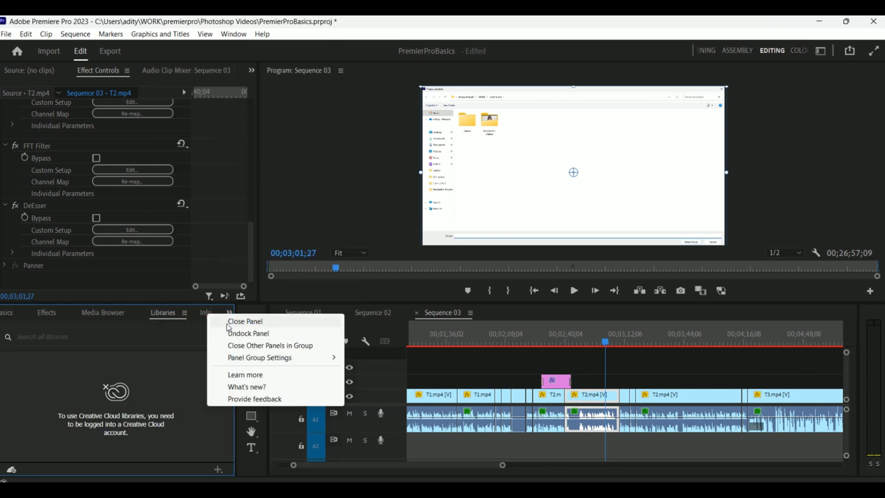
{"action": "left_click", "coordinate": [227, 325]}
{"action": "right_click", "coordinate": [200, 313]}
{"action": "left_click", "coordinate": [214, 322]}
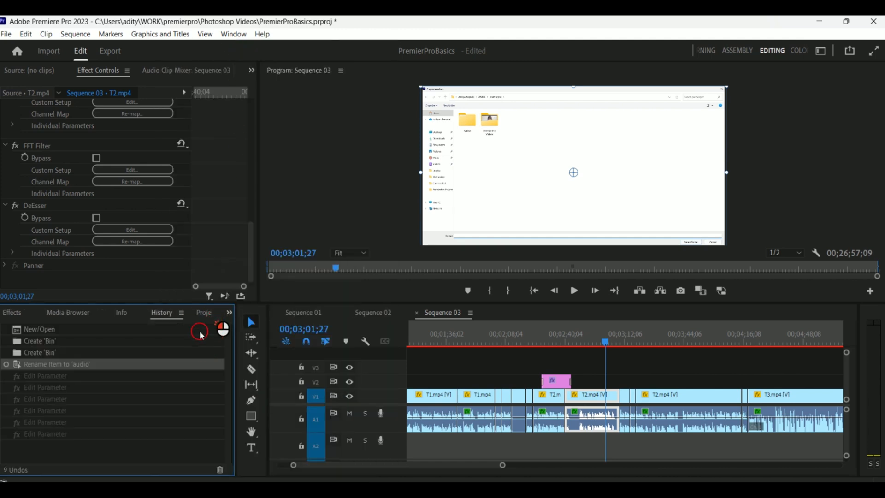
{"action": "right_click", "coordinate": [166, 313]}
{"action": "left_click", "coordinate": [162, 317]}
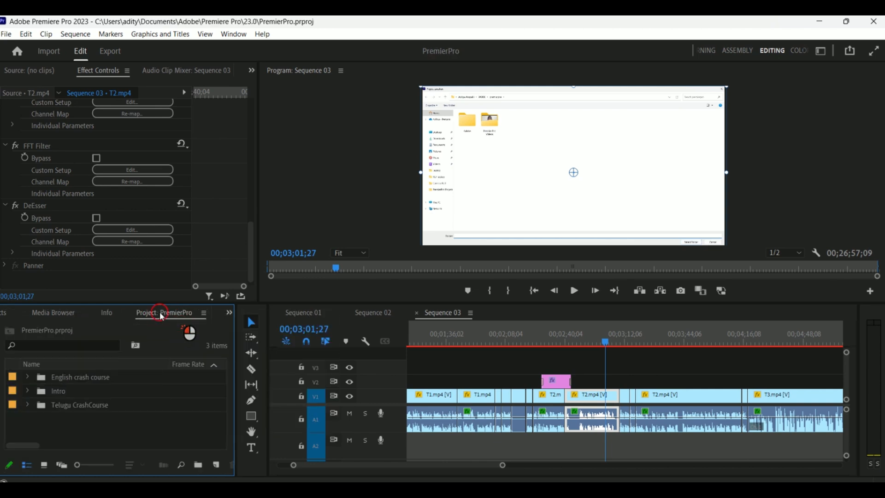
{"action": "right_click", "coordinate": [107, 313]}
{"action": "left_click", "coordinate": [124, 319]}
{"action": "right_click", "coordinate": [85, 318]}
{"action": "left_click", "coordinate": [104, 319]}
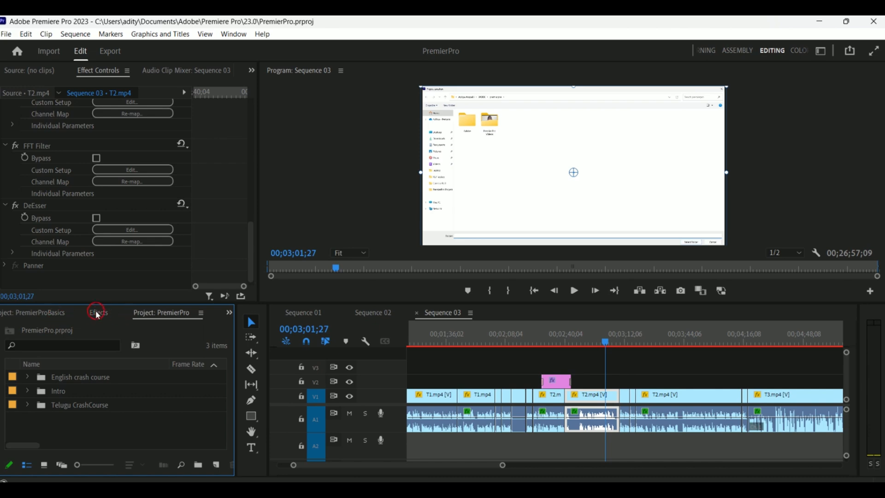
- Close the PremierProBasics Project panel and move the PremierPro Project tab to the front of the group
{"action": "right_click", "coordinate": [177, 313]}
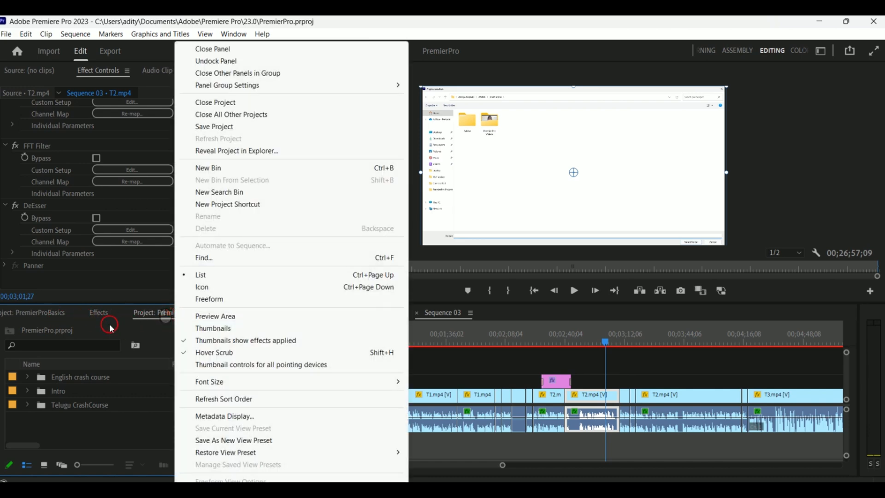
{"action": "left_click", "coordinate": [164, 313]}
{"action": "right_click", "coordinate": [158, 313]}
{"action": "left_click", "coordinate": [58, 314]}
{"action": "right_click", "coordinate": [55, 314]}
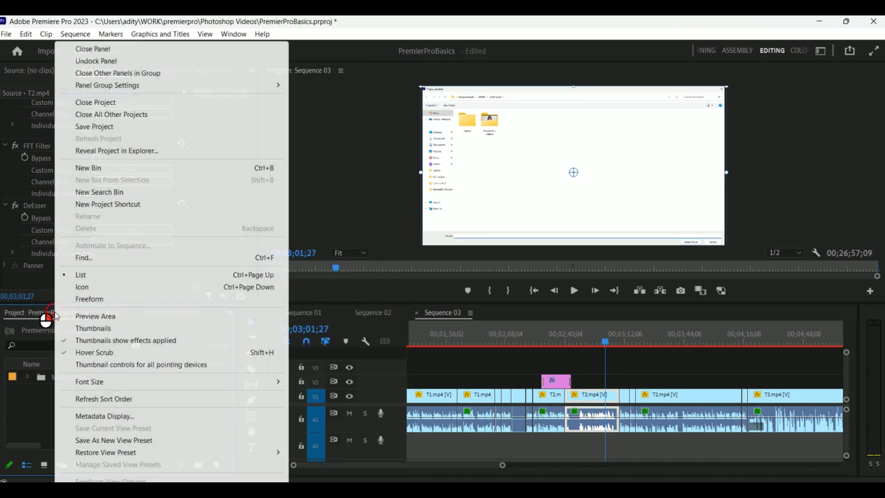
{"action": "left_click", "coordinate": [125, 50]}
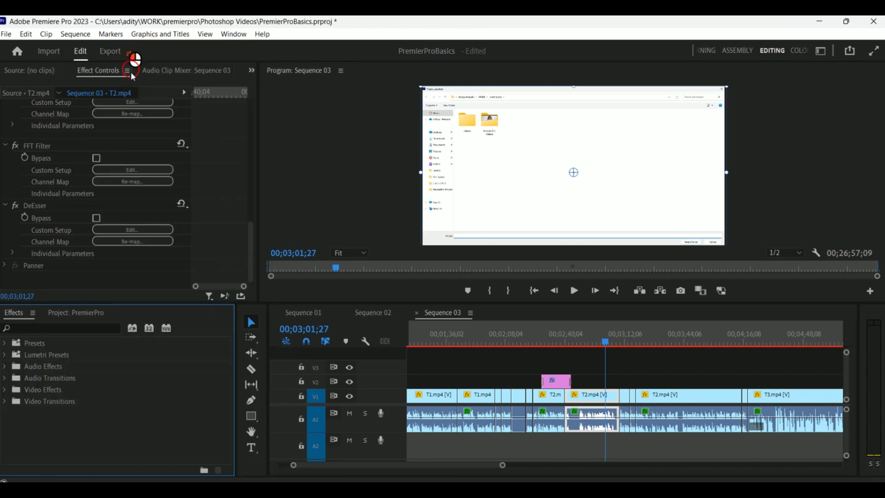
{"action": "left_click", "coordinate": [82, 314]}
{"action": "left_click_drag", "start_coordinate": [80, 316], "coordinate": [32, 317]}
{"action": "left_click", "coordinate": [157, 317]}
- Save the current layout as a new workspace named MyNewWS
{"action": "left_click", "coordinate": [821, 51]}
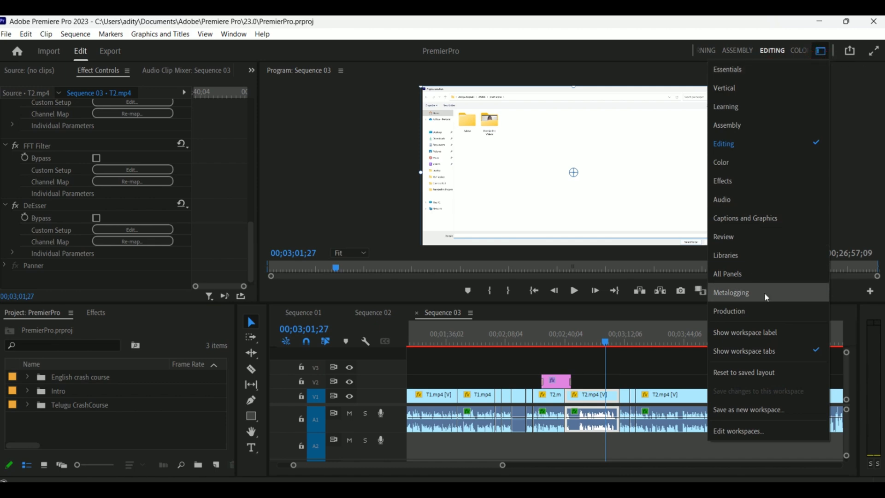
{"action": "left_click", "coordinate": [761, 410]}
{"action": "key", "text": "BackSpace"}
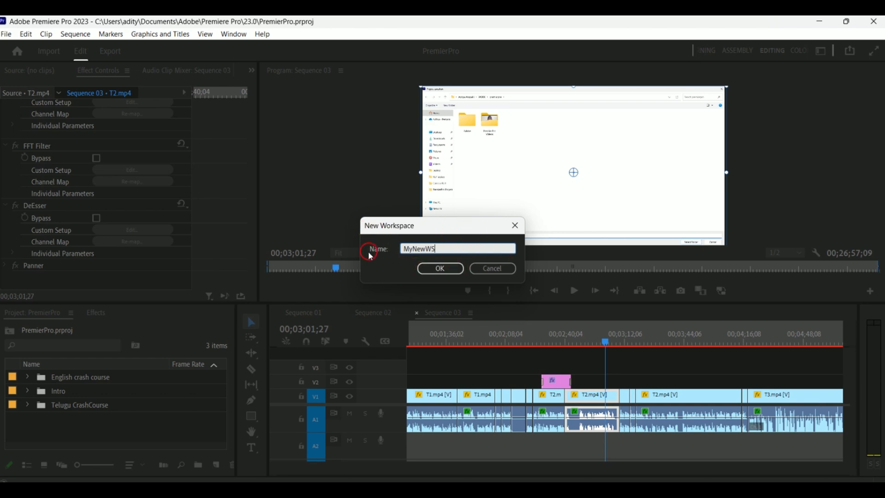
{"action": "left_click", "coordinate": [449, 268]}
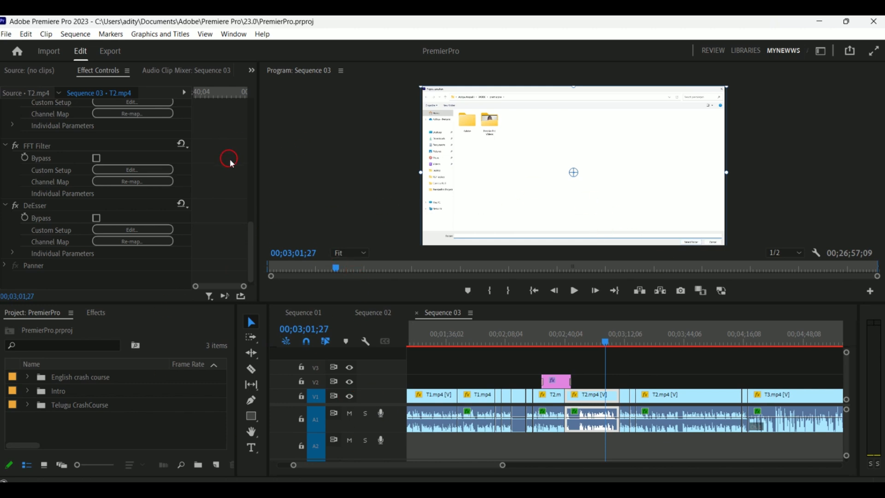
- Widen the Effect Controls panel and save the changes to the MyNewWS workspace
{"action": "left_click_drag", "start_coordinate": [259, 150], "coordinate": [641, 152]}
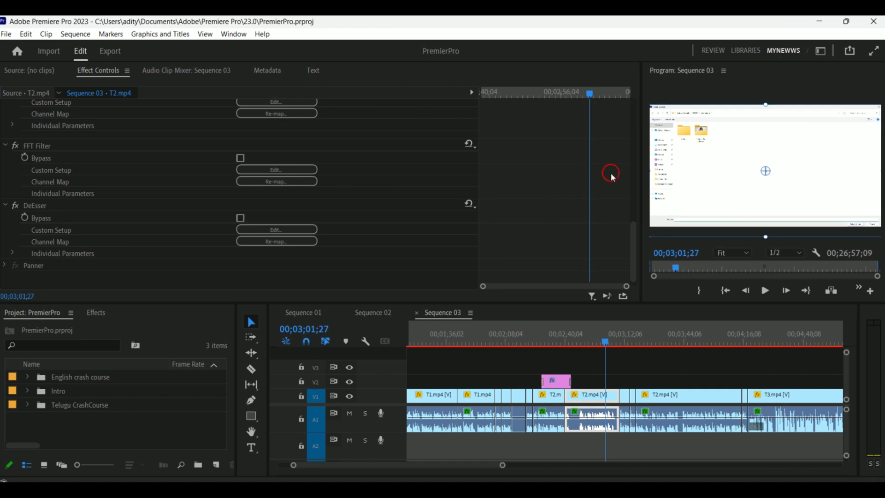
{"action": "left_click", "coordinate": [822, 52]}
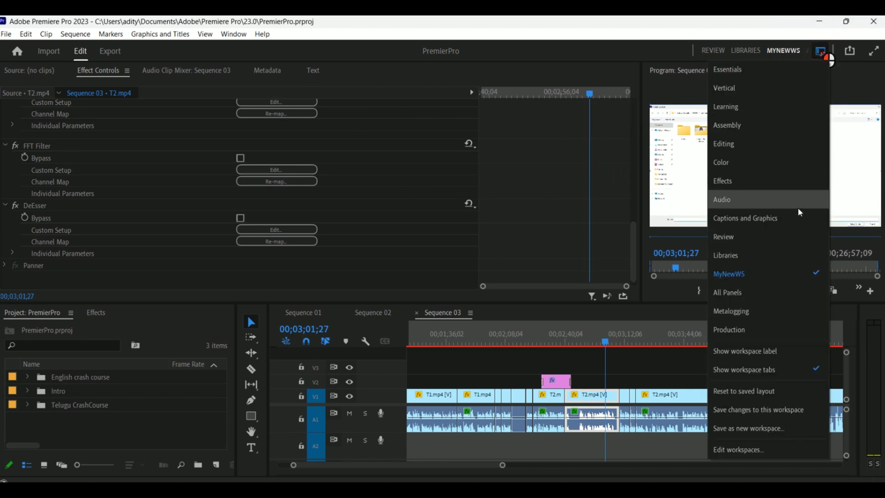
{"action": "left_click", "coordinate": [782, 416]}
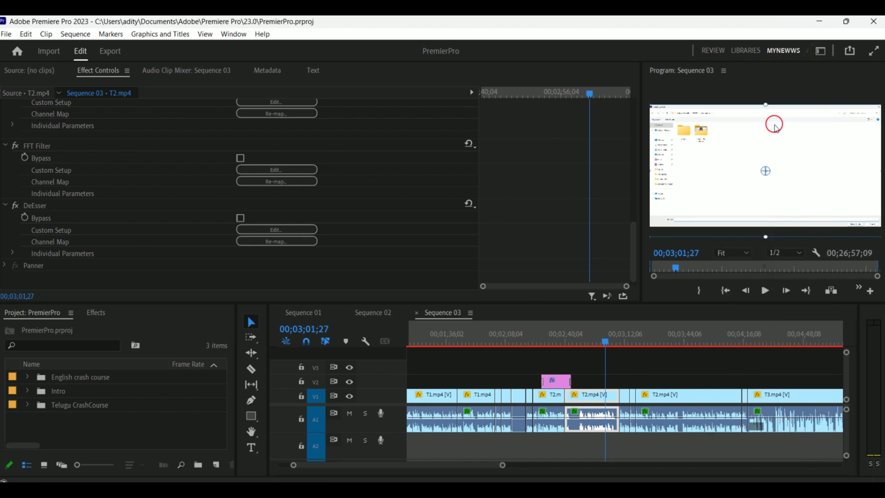
- Switch back to the Editing workspace
{"action": "left_click", "coordinate": [821, 51]}
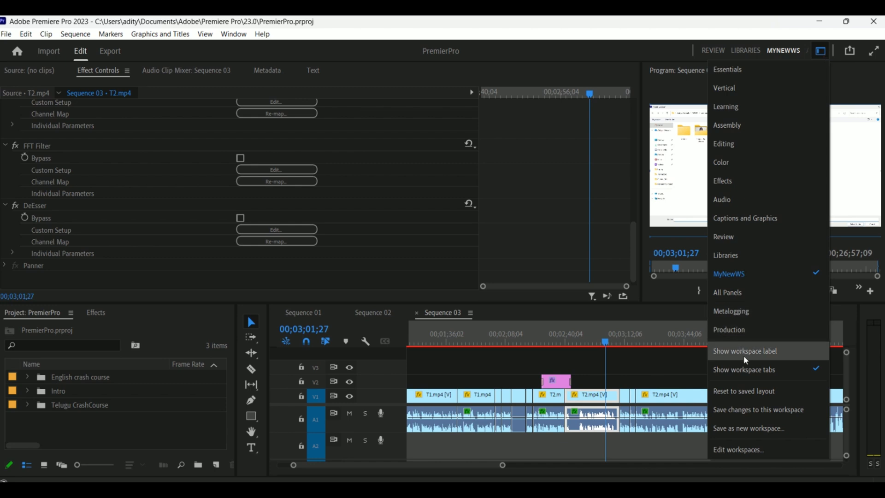
{"action": "left_click", "coordinate": [766, 402]}
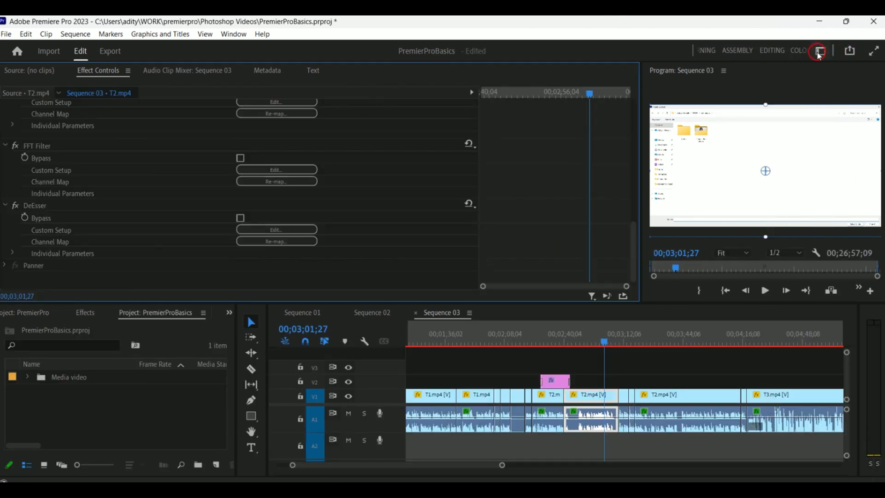
{"action": "left_click", "coordinate": [772, 51]}
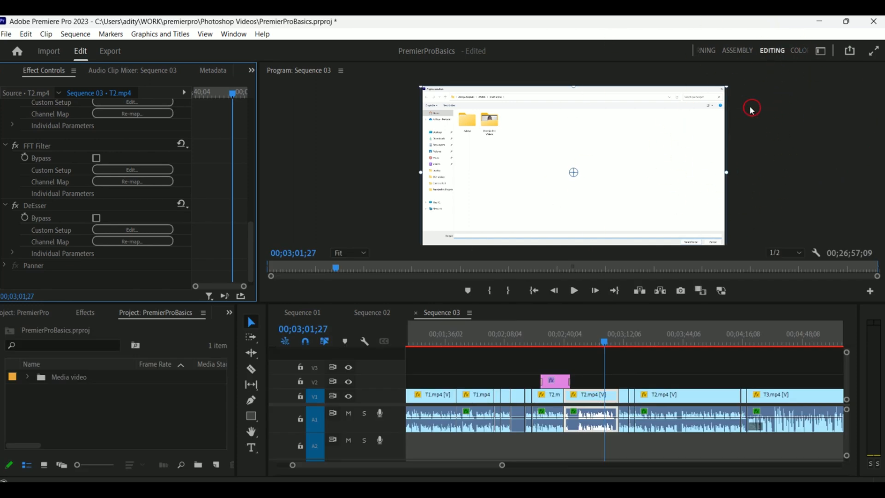
- Widen the audio meters panel beside the timeline
{"action": "left_click", "coordinate": [819, 51]}
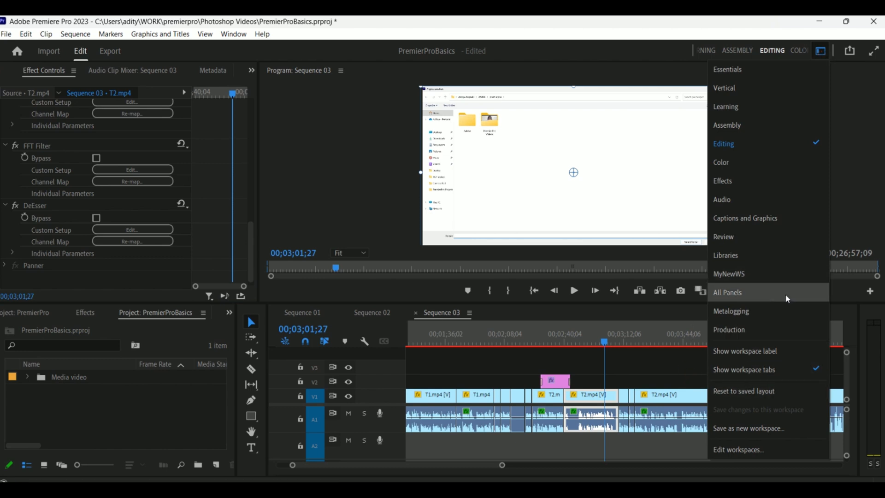
{"action": "left_click", "coordinate": [872, 311]}
{"action": "left_click", "coordinate": [871, 316]}
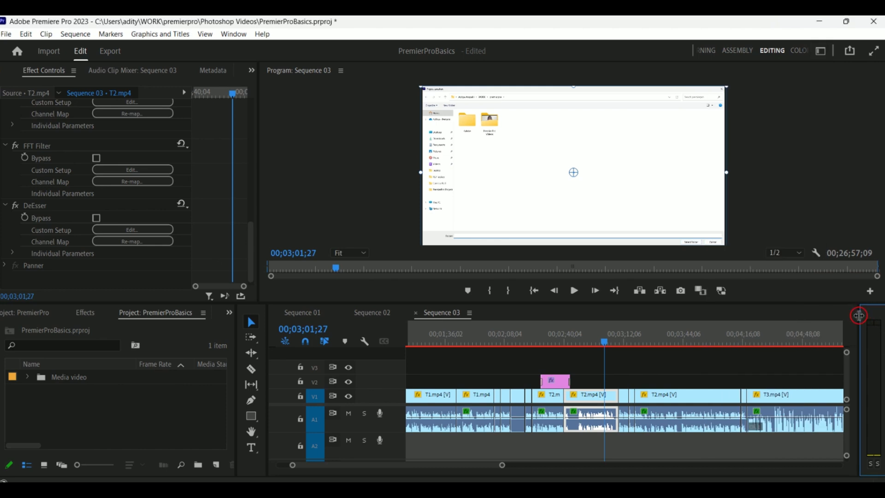
{"action": "left_click_drag", "start_coordinate": [858, 315], "coordinate": [773, 315]}
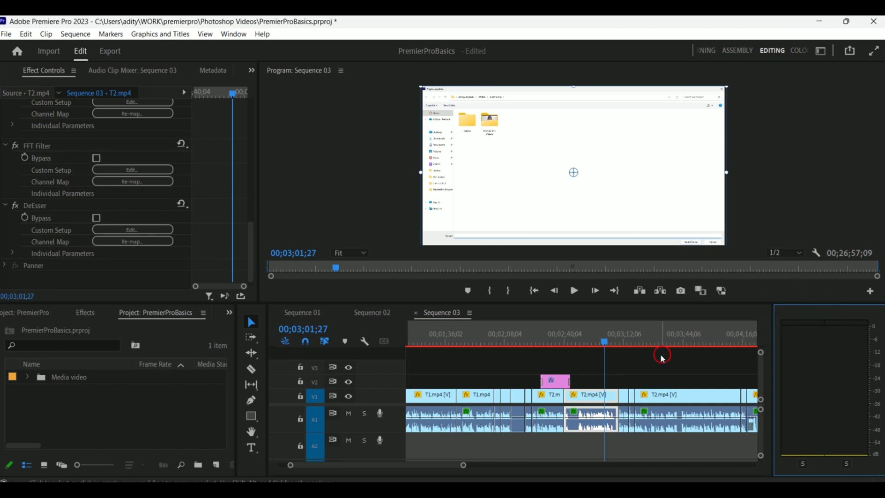
- Move the playhead to about 00;03;12;08 and narrow the audio meters panel again
{"action": "left_click", "coordinate": [650, 342]}
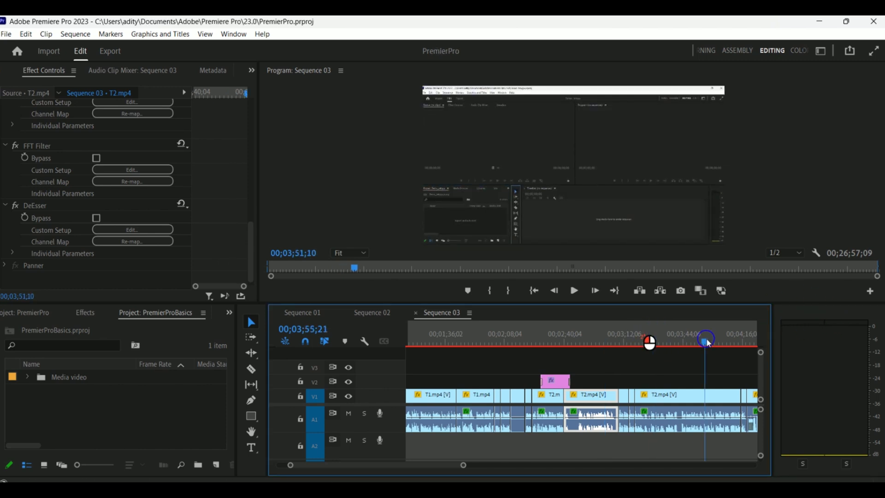
{"action": "left_click", "coordinate": [514, 341]}
{"action": "left_click_drag", "start_coordinate": [514, 343], "coordinate": [624, 348]}
{"action": "left_click_drag", "start_coordinate": [772, 318], "coordinate": [838, 321]}
{"action": "left_click", "coordinate": [859, 350]}
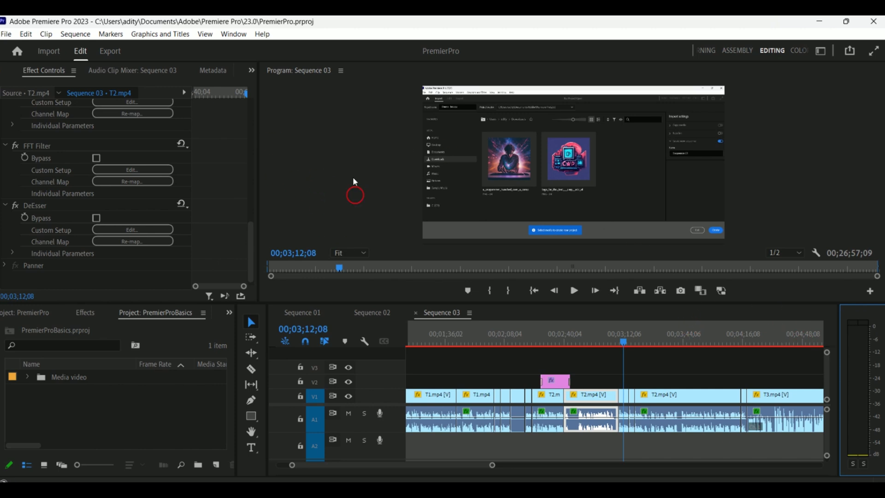
- Enlarge the timeline panel by raising its boundary with the monitors
{"action": "left_click", "coordinate": [397, 125]}
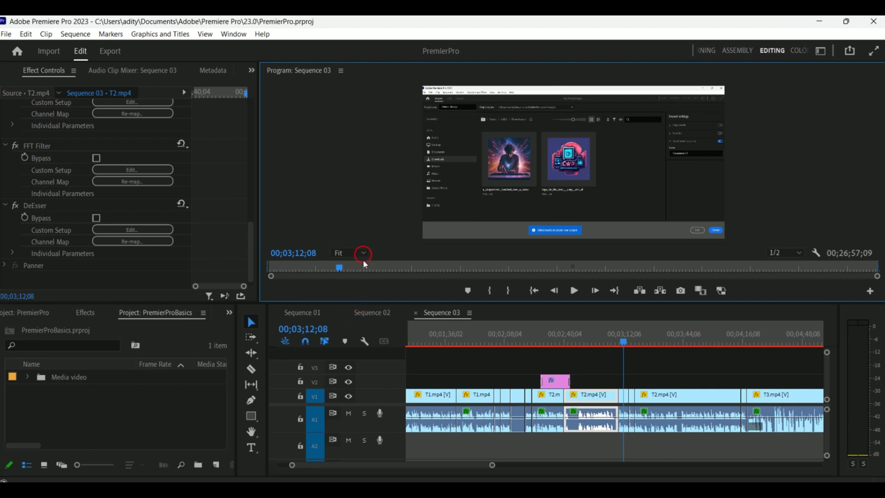
{"action": "left_click", "coordinate": [361, 291]}
{"action": "left_click", "coordinate": [339, 303]}
{"action": "left_click_drag", "start_coordinate": [339, 304], "coordinate": [359, 261]}
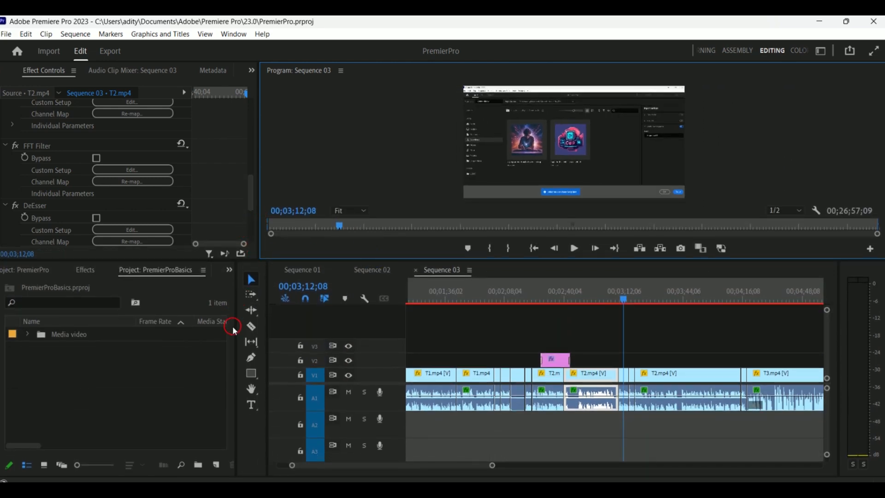
- Narrow the Project panel and tools panel so the timeline becomes wider
{"action": "left_click_drag", "start_coordinate": [235, 313], "coordinate": [89, 304]}
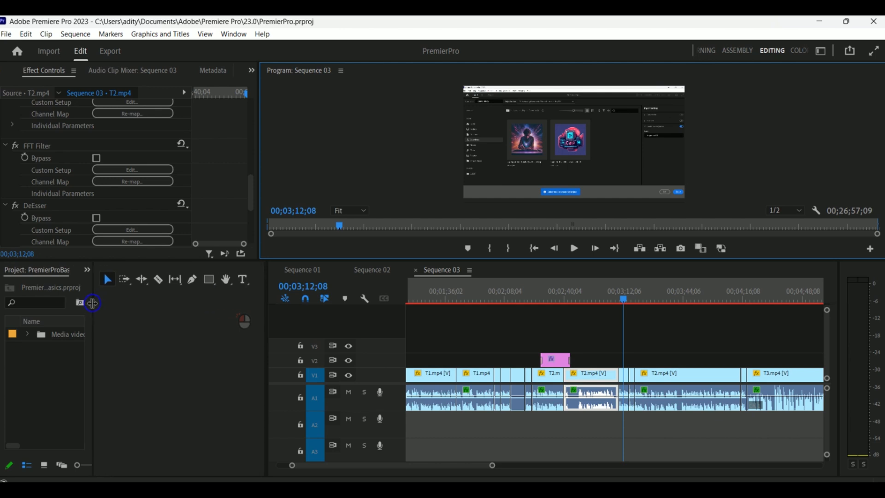
{"action": "left_click", "coordinate": [138, 303]}
{"action": "left_click_drag", "start_coordinate": [267, 320], "coordinate": [130, 329]}
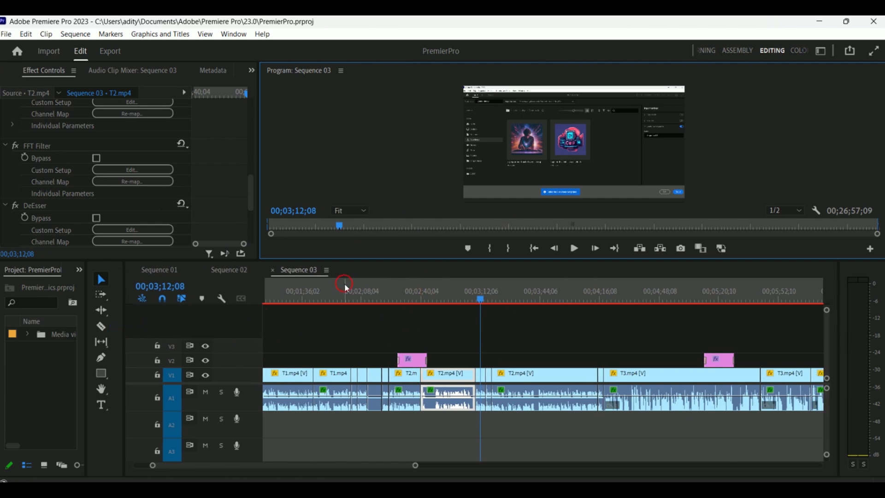
- Reset the Editing workspace to its saved layout
{"action": "left_click", "coordinate": [820, 51]}
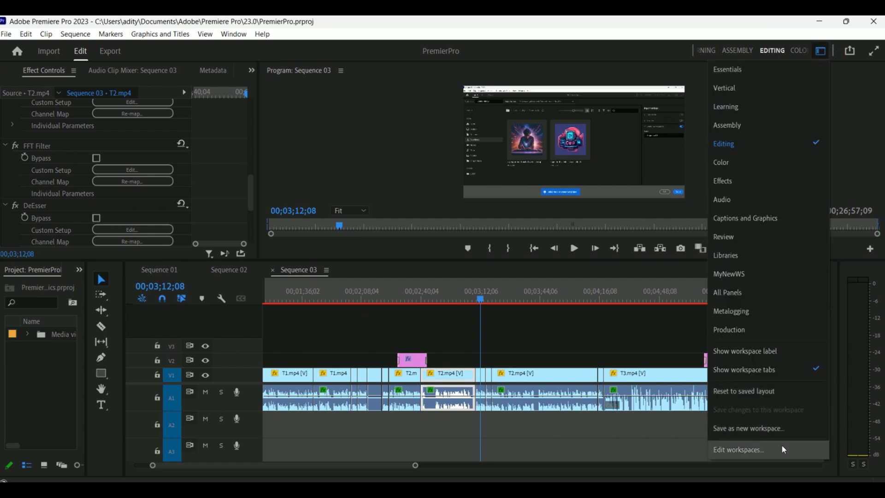
{"action": "left_click", "coordinate": [355, 146]}
{"action": "left_click", "coordinate": [820, 51]}
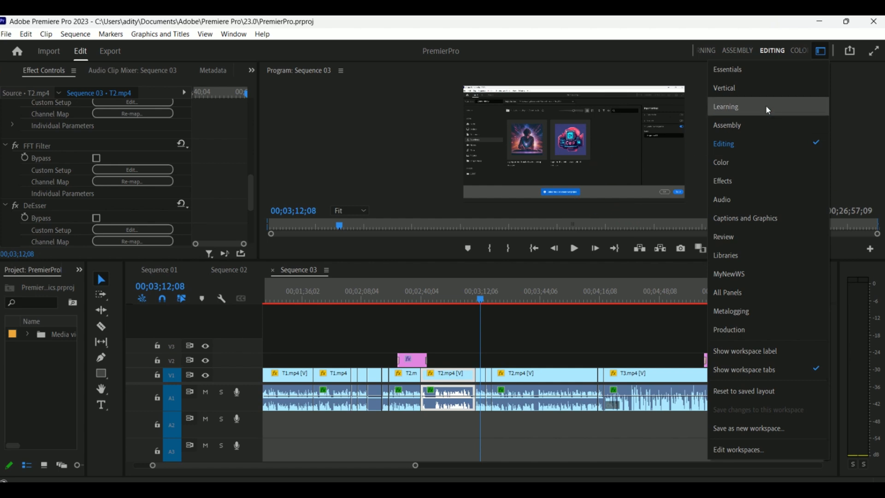
{"action": "left_click", "coordinate": [824, 59]}
{"action": "left_click", "coordinate": [825, 59]}
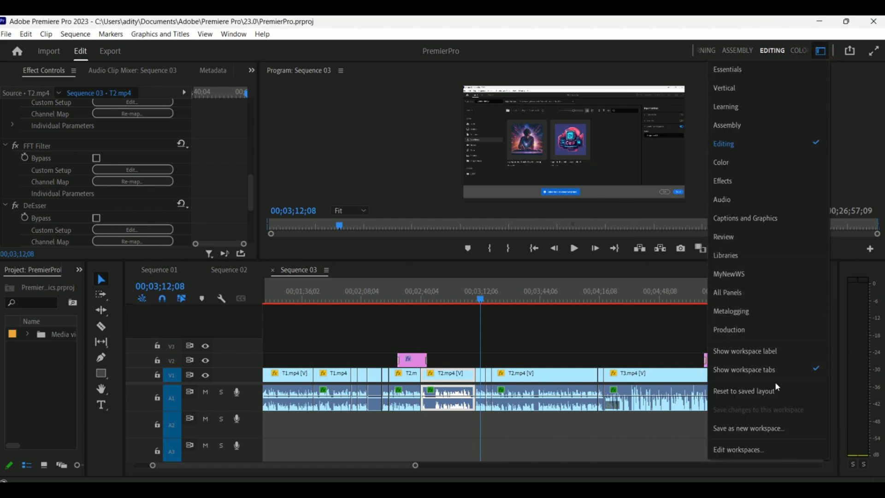
{"action": "left_click", "coordinate": [779, 399]}
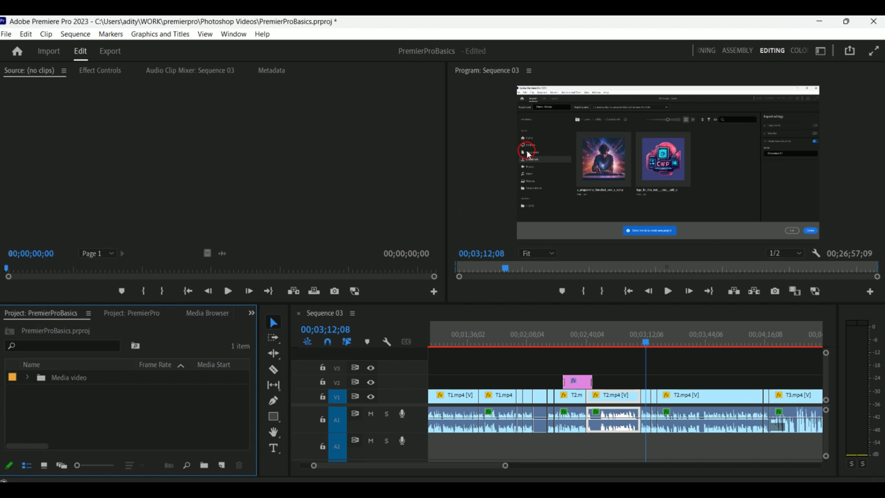
- Open the Essential Sound and Essential Graphics panels
{"action": "left_click", "coordinate": [224, 34]}
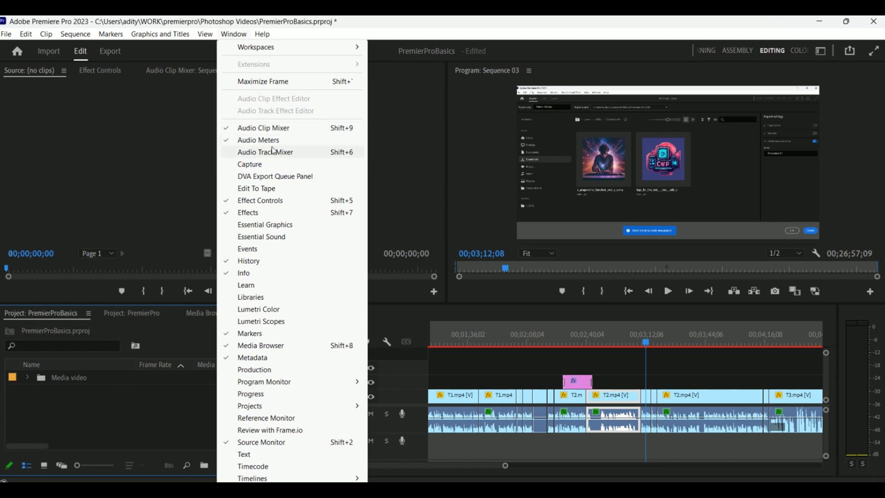
{"action": "left_click", "coordinate": [281, 237]}
{"action": "left_click", "coordinate": [238, 37]}
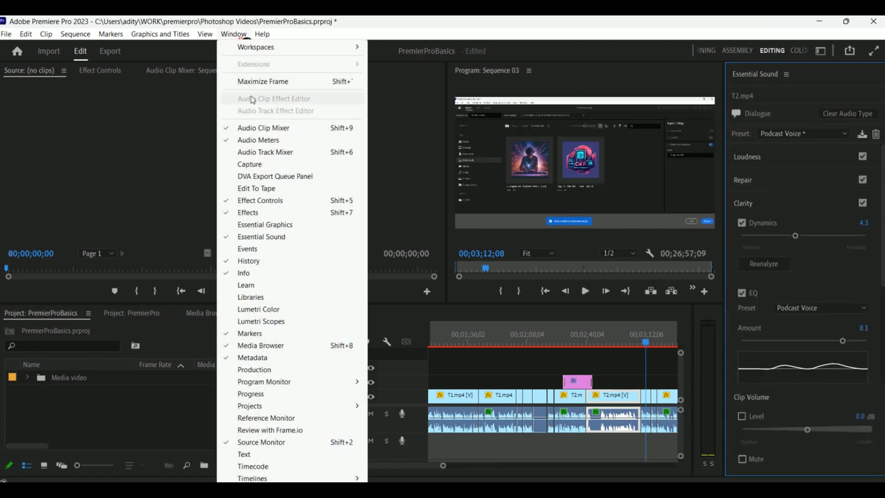
{"action": "left_click", "coordinate": [263, 224]}
- Open the Events and Lumetri Color panels
{"action": "left_click", "coordinate": [234, 34]}
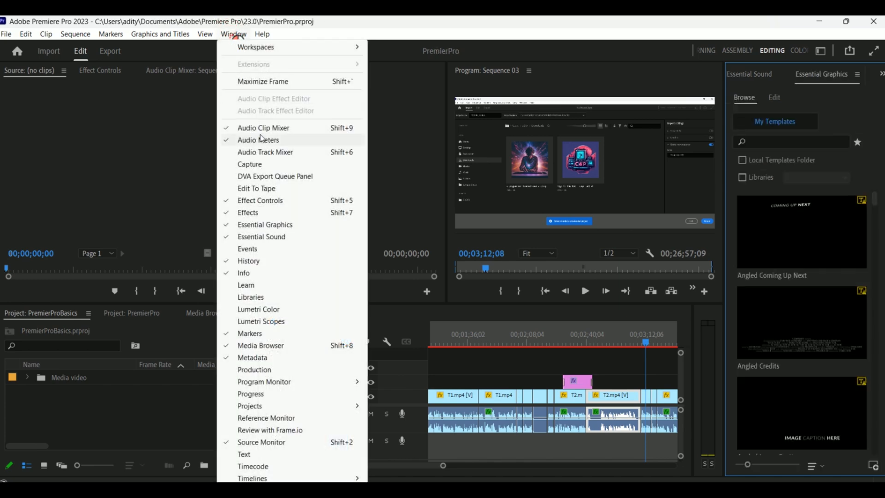
{"action": "left_click", "coordinate": [260, 251]}
{"action": "left_click", "coordinate": [234, 33]}
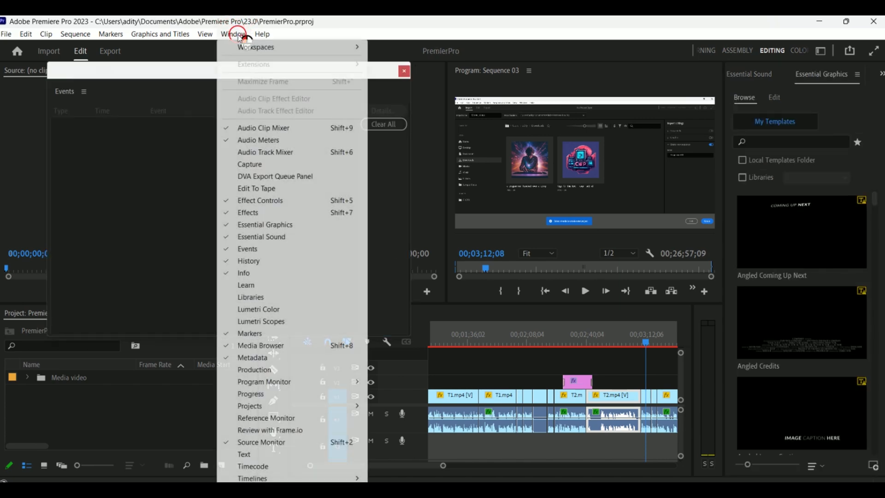
{"action": "left_click", "coordinate": [263, 310]}
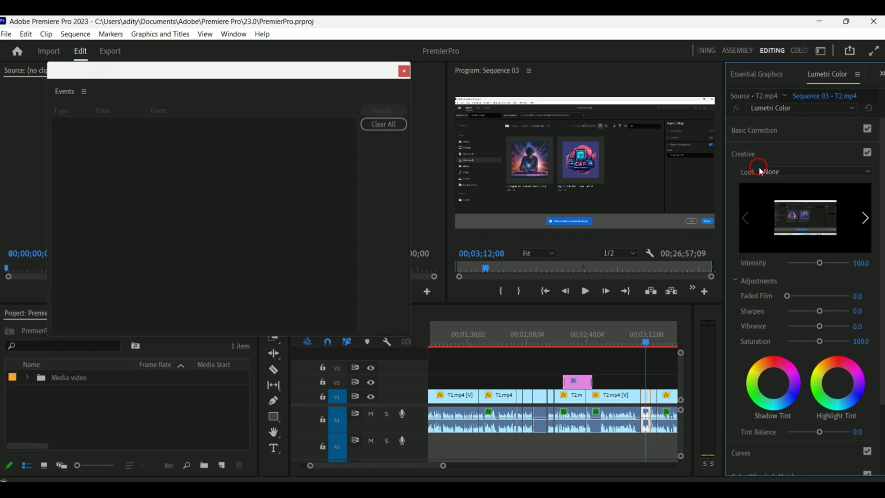
- Close the floating Events panel
{"action": "left_click", "coordinate": [404, 70]}
{"action": "left_click", "coordinate": [563, 94]}
{"action": "left_click", "coordinate": [315, 198]}
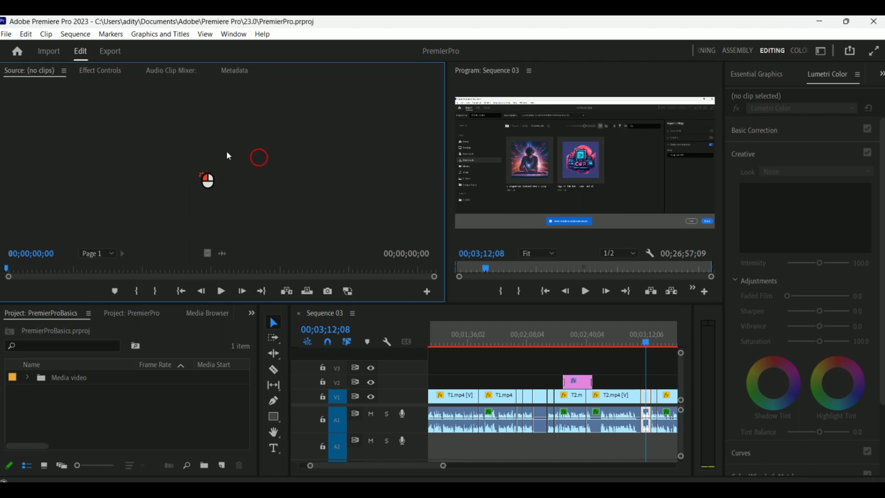
- Open the premierQuickCourseEnglish clip from the Media video bin in the Source Monitor and scrub through it
{"action": "left_click", "coordinate": [27, 377]}
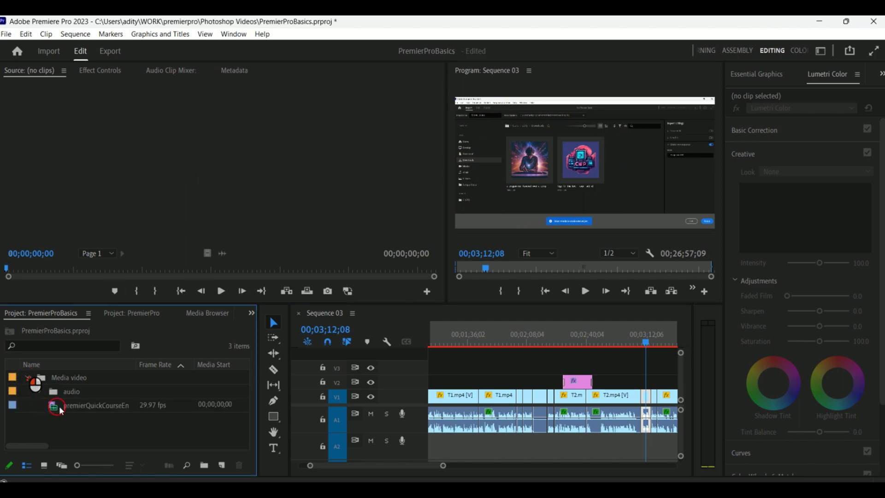
{"action": "double_click", "coordinate": [86, 406]}
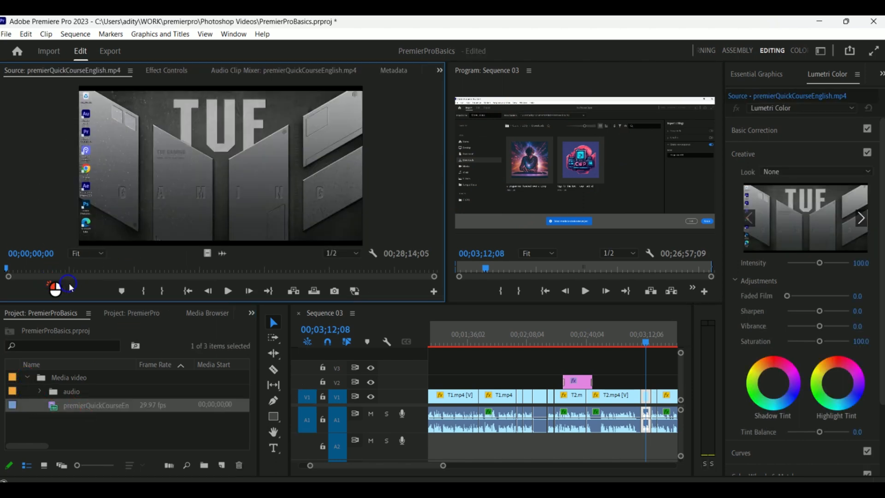
{"action": "left_click_drag", "start_coordinate": [112, 288], "coordinate": [354, 268]}
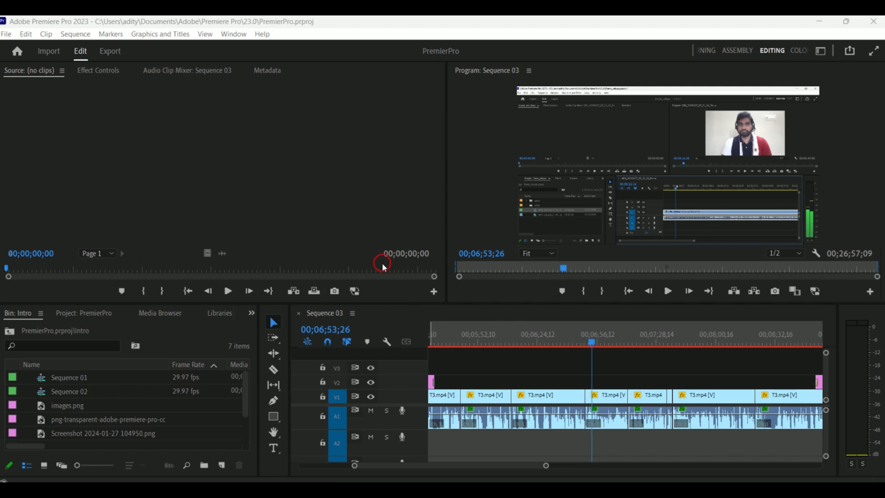
- Start a new project from the home screen and name it Demo_media
{"action": "left_click", "coordinate": [23, 50]}
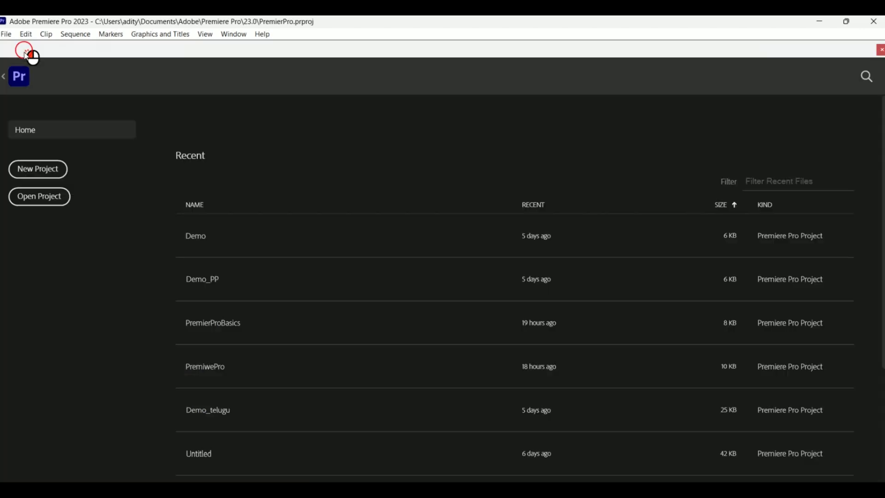
{"action": "left_click", "coordinate": [33, 172]}
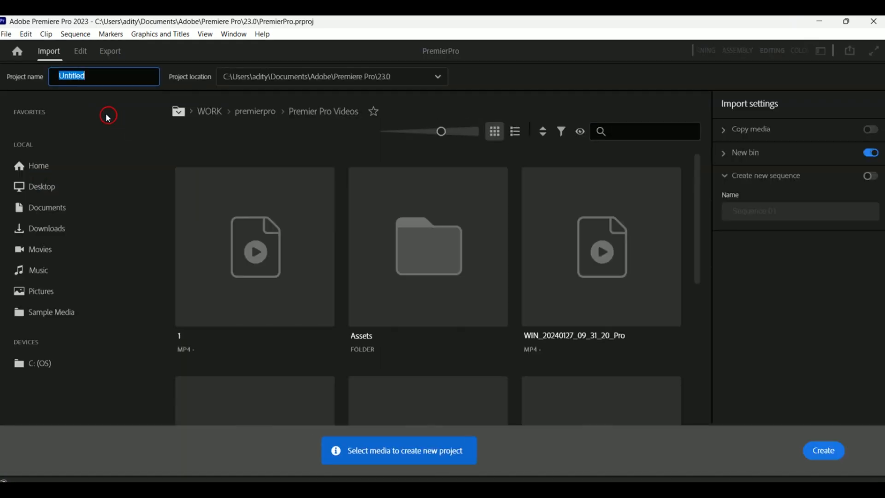
{"action": "key", "text": "BackSpace"}
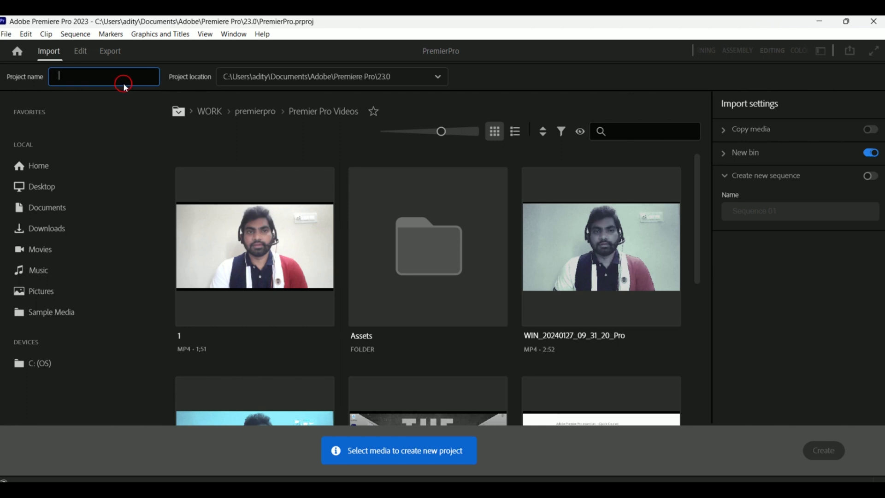
{"action": "type", "text": "Demo_media"}
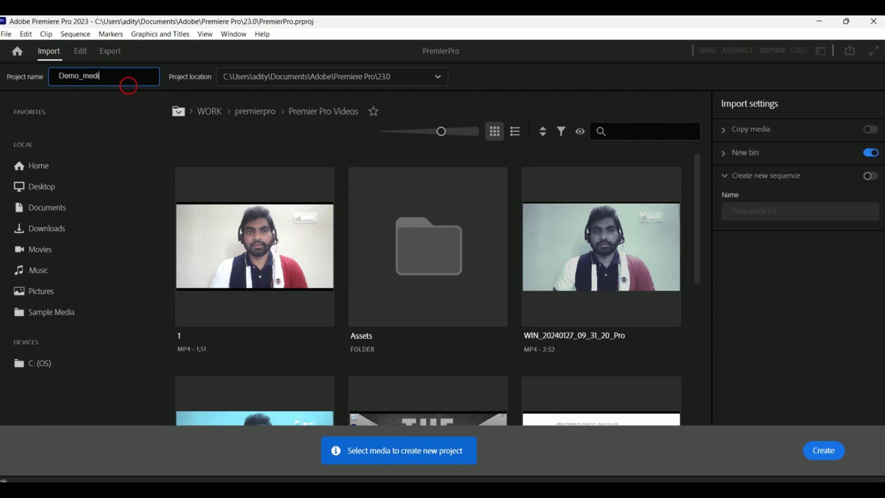
- Turn off the New bin import option and create the project
{"action": "left_click", "coordinate": [380, 78]}
{"action": "left_click", "coordinate": [638, 98]}
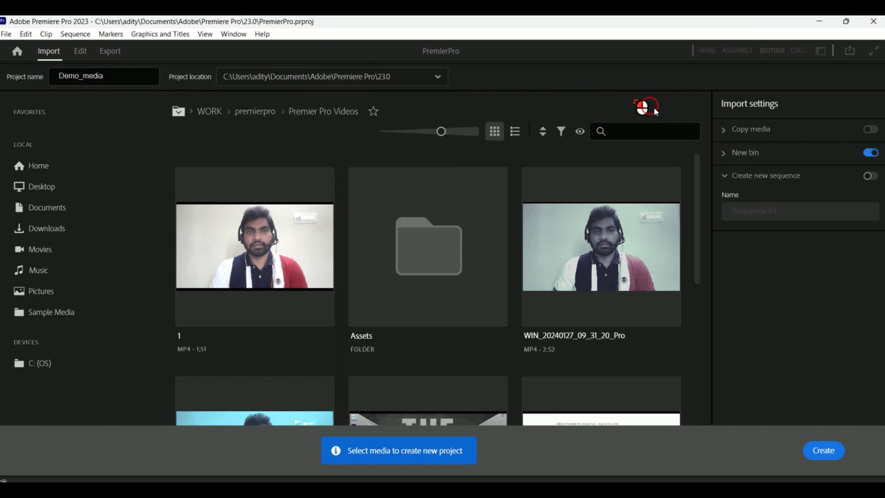
{"action": "left_click", "coordinate": [735, 162]}
{"action": "left_click", "coordinate": [761, 197]}
{"action": "type", "text": "Vi"}
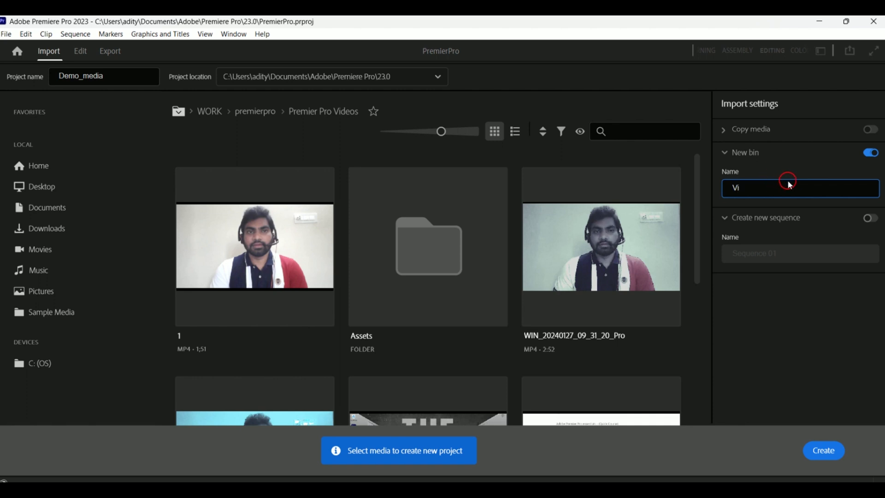
{"action": "left_click", "coordinate": [775, 186]}
{"action": "key", "text": "BackSpace"}
{"action": "left_click", "coordinate": [868, 156]}
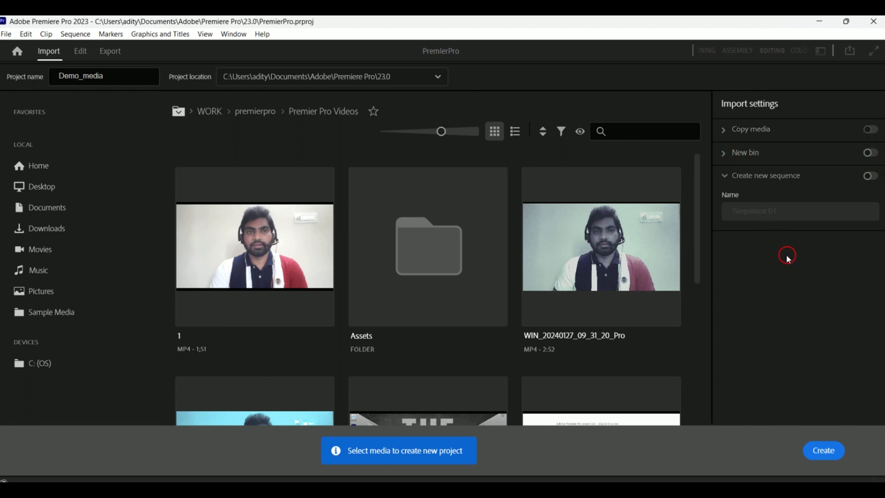
{"action": "left_click", "coordinate": [825, 452]}
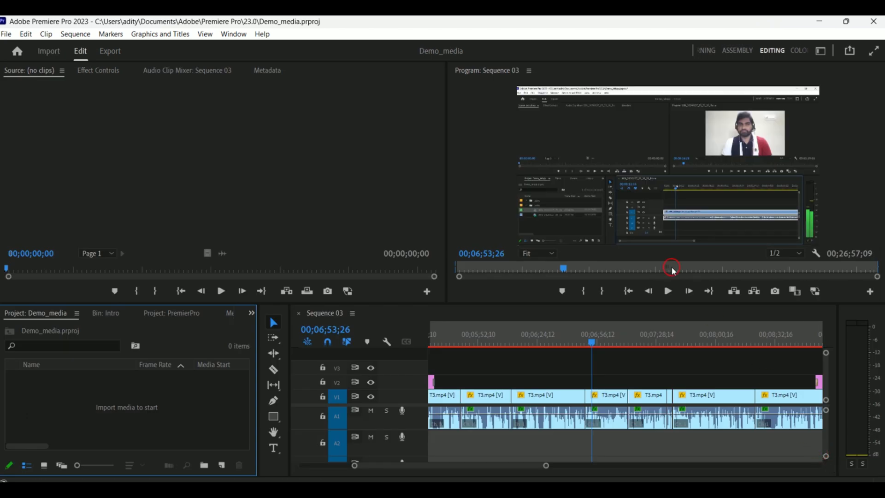
- Move the PremierPro project tab next to the Demo_media tab and switch between both project panels
{"action": "left_click", "coordinate": [39, 318]}
{"action": "left_click_drag", "start_coordinate": [171, 315], "coordinate": [118, 318]}
{"action": "left_click", "coordinate": [39, 315]}
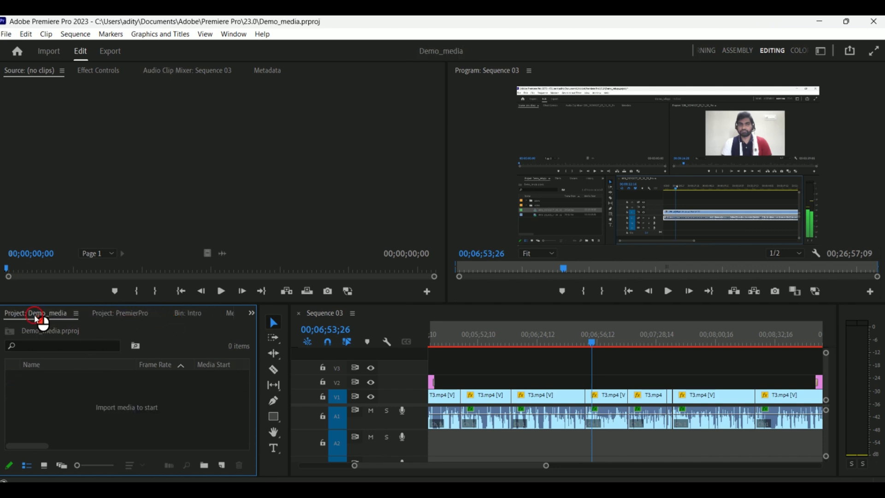
{"action": "left_click", "coordinate": [132, 313]}
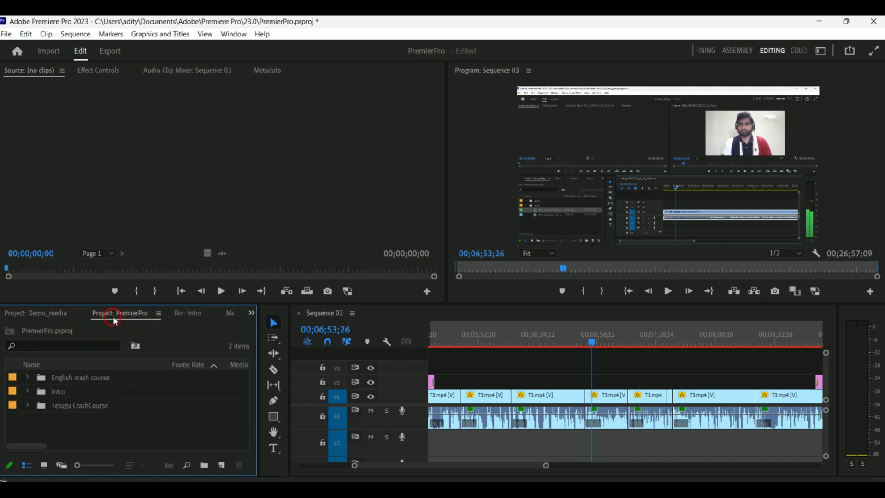
{"action": "left_click", "coordinate": [72, 320]}
{"action": "left_click", "coordinate": [123, 325]}
- Close the PremierPro Project panel
{"action": "left_click", "coordinate": [48, 323]}
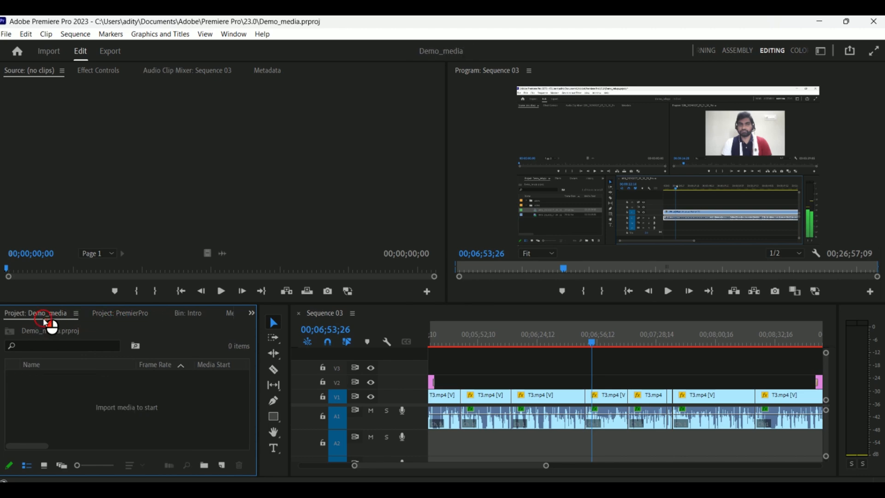
{"action": "left_click", "coordinate": [114, 326]}
{"action": "left_click", "coordinate": [159, 313]}
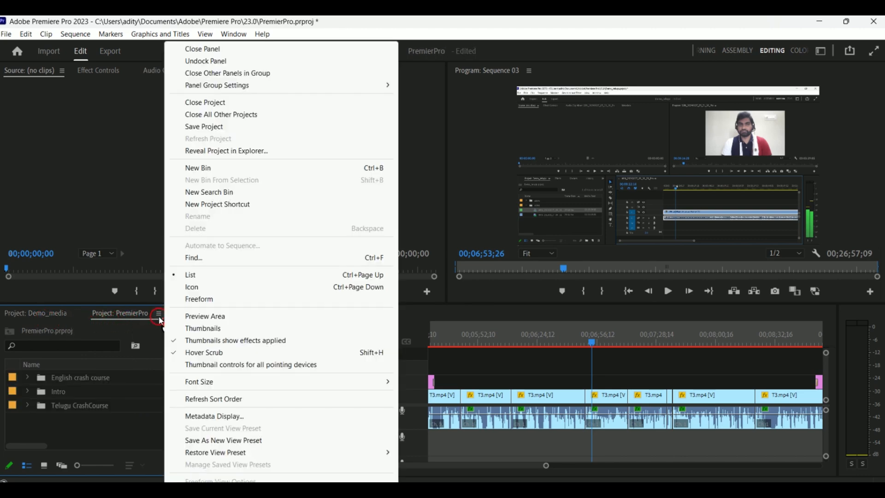
{"action": "left_click", "coordinate": [247, 51]}
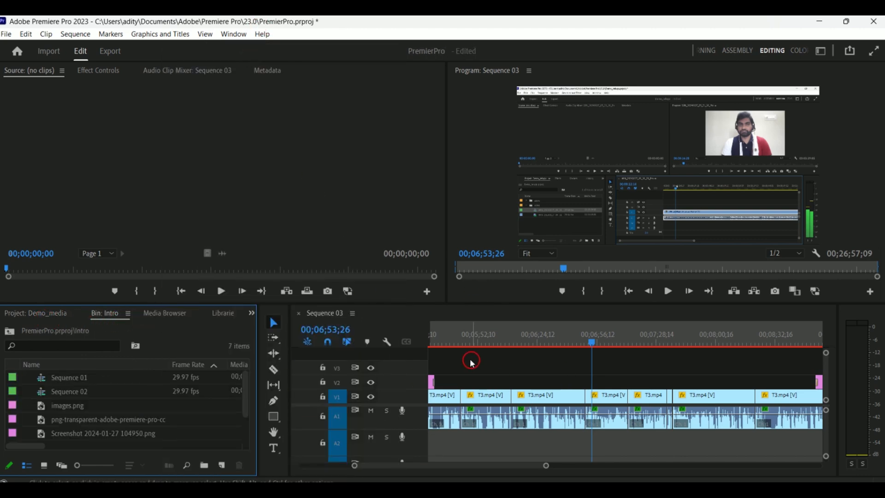
- Close the Sequence 03 timeline panel
{"action": "left_click", "coordinate": [355, 313]}
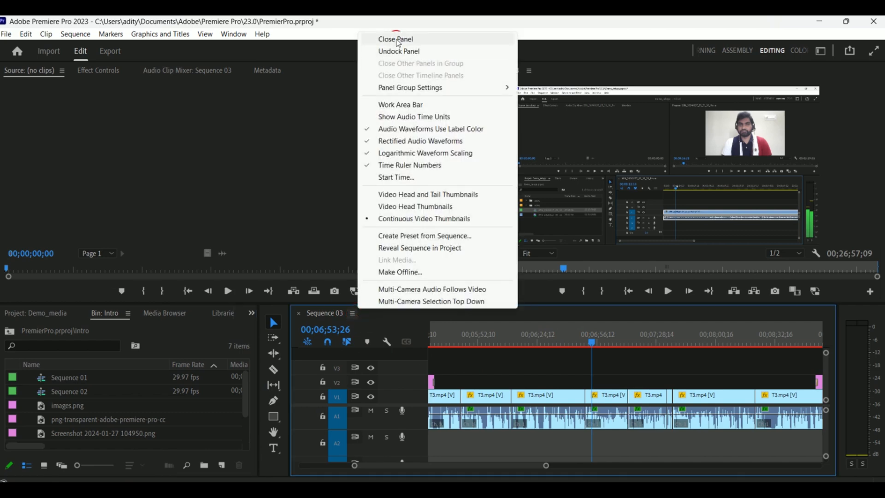
{"action": "left_click", "coordinate": [396, 38]}
- Close the Intro bin panel and return to the Demo_media project panel
{"action": "left_click", "coordinate": [177, 314]}
{"action": "left_click", "coordinate": [111, 313]}
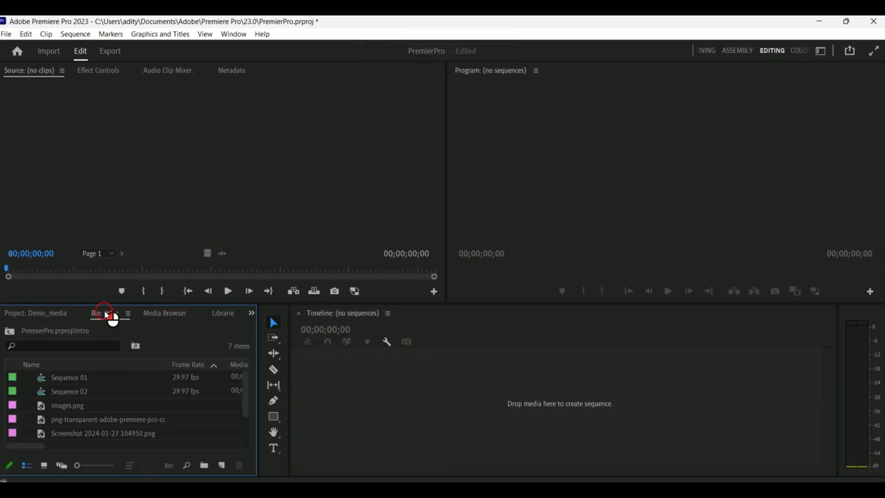
{"action": "left_click", "coordinate": [128, 313]}
{"action": "left_click", "coordinate": [185, 48]}
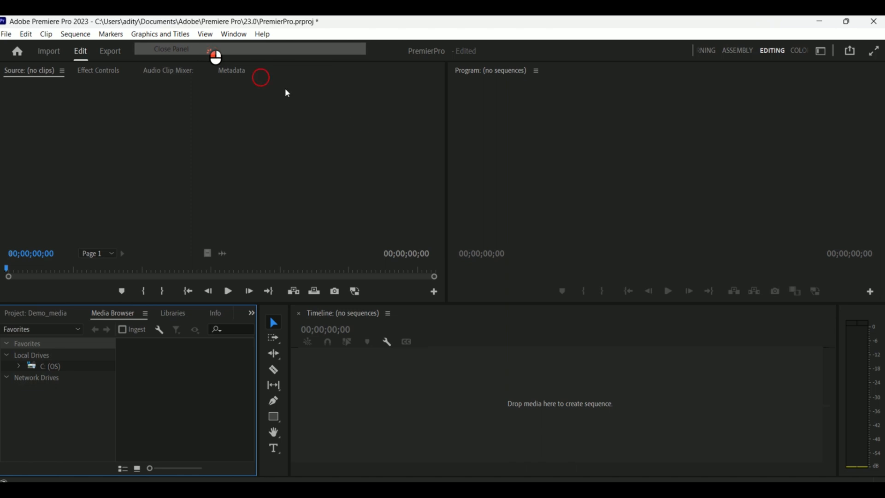
{"action": "left_click", "coordinate": [57, 312]}
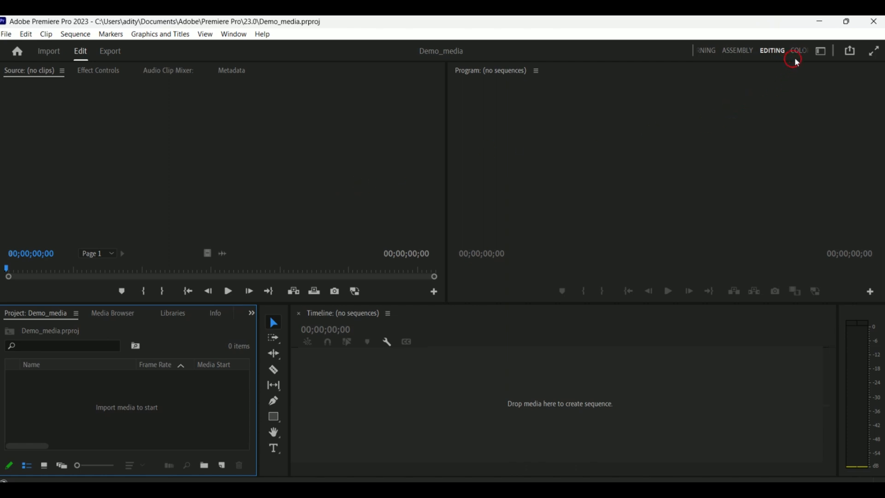
- Switch to the Assembly workspace and resize the project panel to about half the window width
{"action": "left_click", "coordinate": [738, 54]}
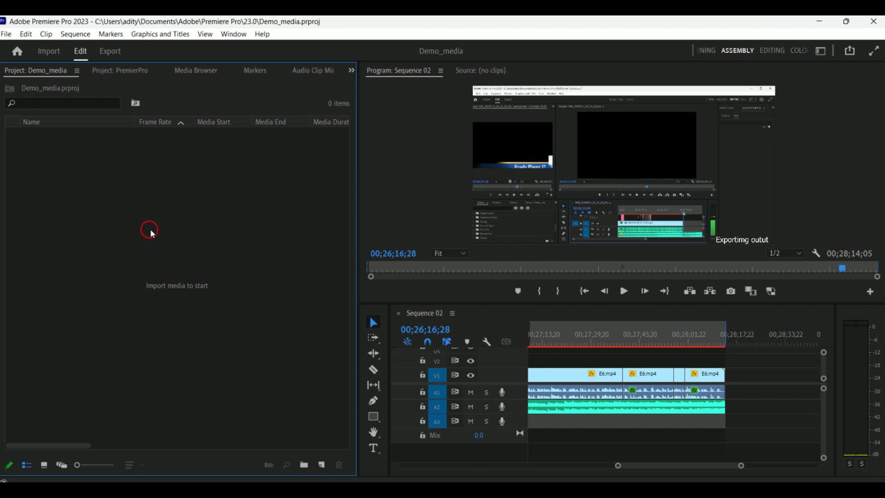
{"action": "left_click_drag", "start_coordinate": [359, 177], "coordinate": [578, 180]}
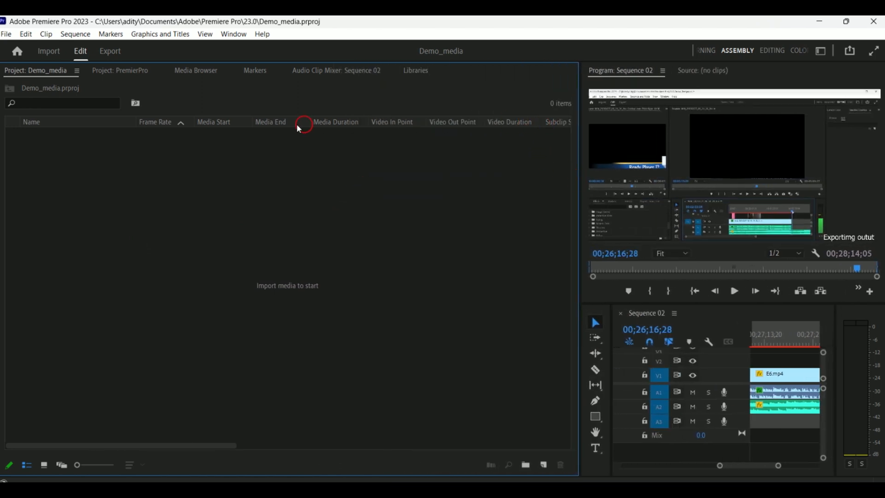
{"action": "left_click_drag", "start_coordinate": [581, 79], "coordinate": [473, 77]}
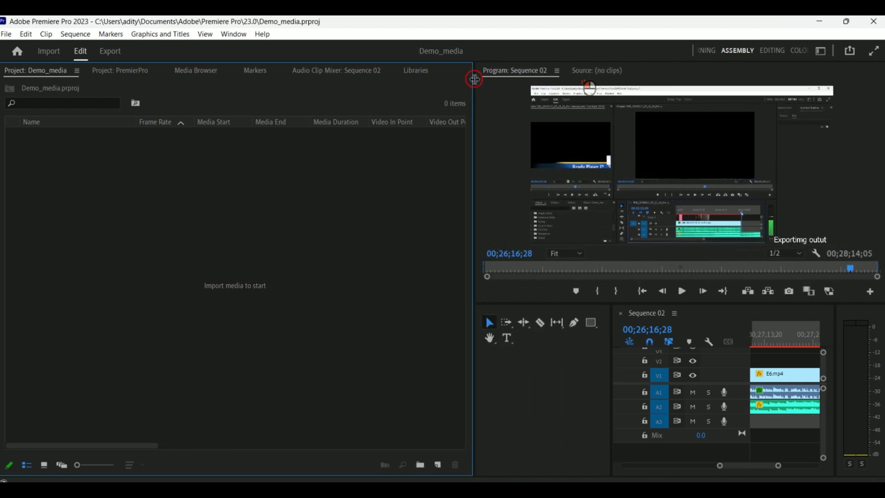
- Close the PremierPro project panel and the Audio Clip Mixer panel, returning to the Demo_media project
{"action": "right_click", "coordinate": [141, 75]}
{"action": "left_click", "coordinate": [197, 48]}
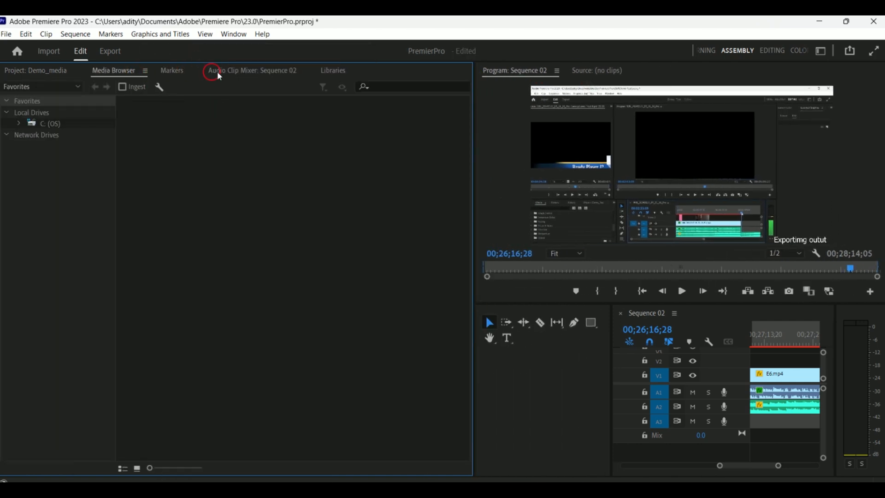
{"action": "right_click", "coordinate": [251, 73]}
{"action": "left_click", "coordinate": [273, 76]}
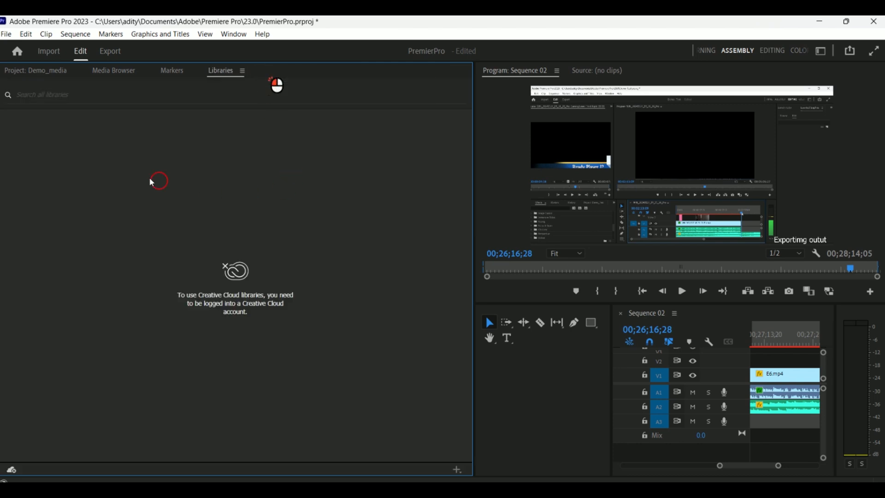
{"action": "left_click", "coordinate": [12, 72]}
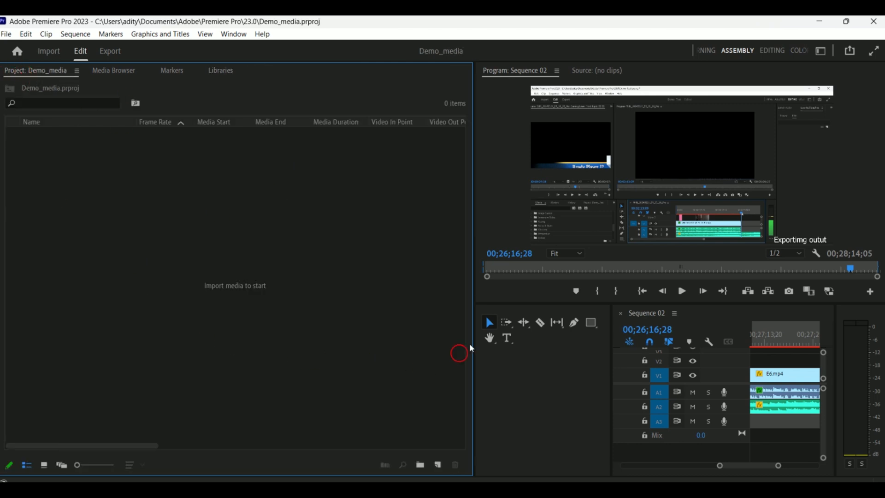
- Close the Sequence 02 timeline panel
{"action": "right_click", "coordinate": [631, 316]}
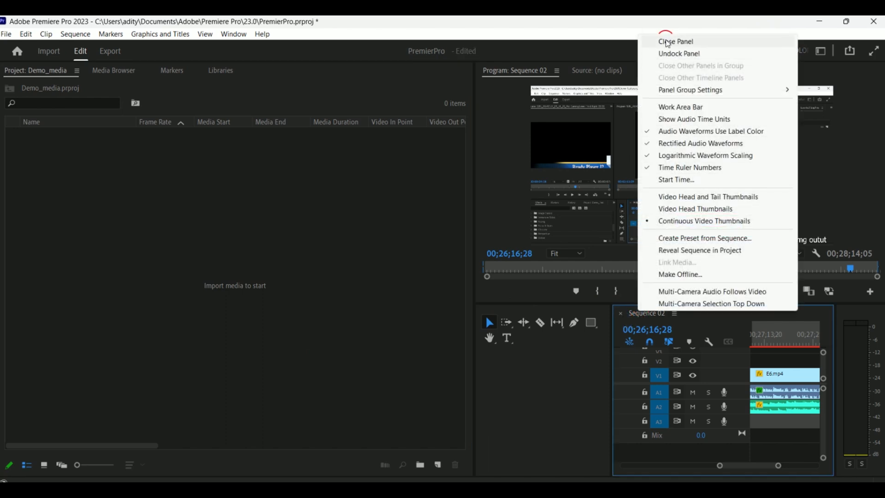
{"action": "left_click", "coordinate": [670, 41]}
{"action": "left_click", "coordinate": [220, 213]}
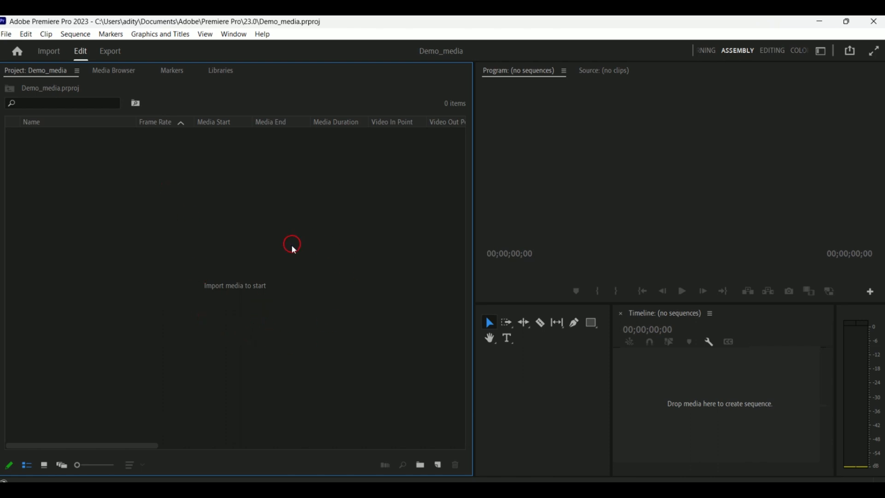
- Open the Import dialog from the empty project panel twice, closing it each time
{"action": "double_click", "coordinate": [225, 309]}
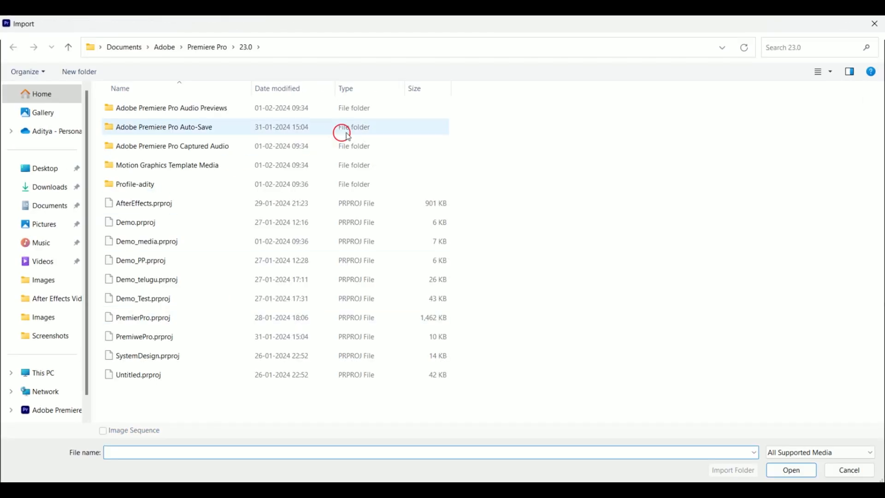
{"action": "left_click", "coordinate": [876, 24]}
{"action": "right_click", "coordinate": [110, 181]}
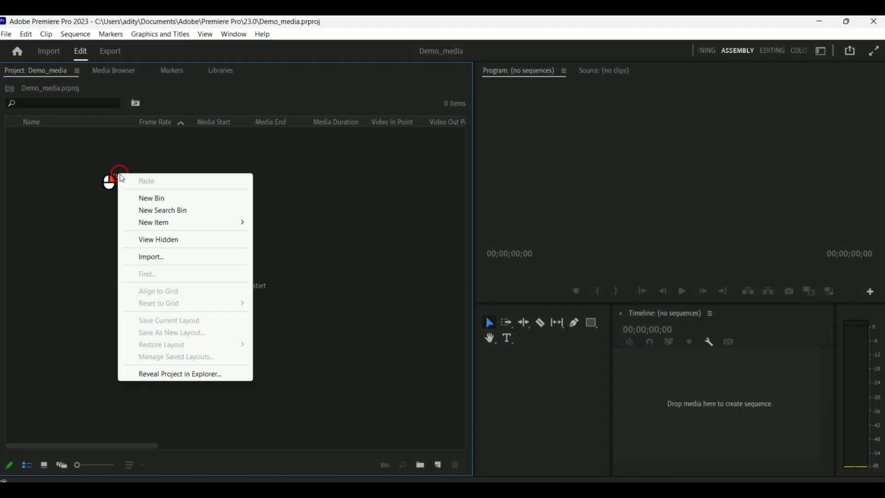
{"action": "mouse_move", "coordinate": [184, 225]}
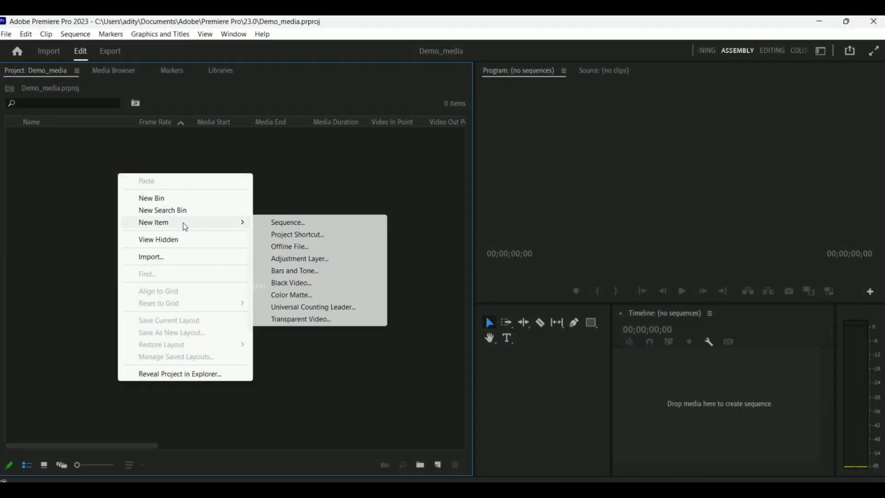
{"action": "left_click", "coordinate": [139, 256]}
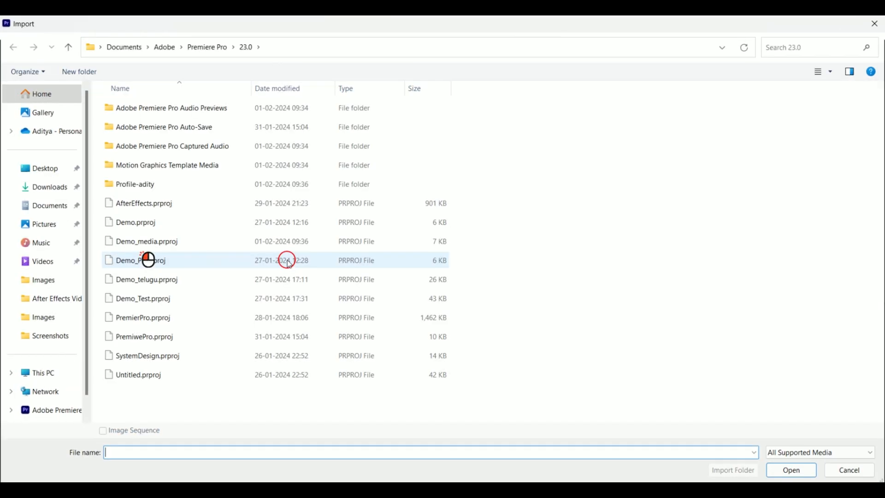
{"action": "left_click", "coordinate": [874, 23]}
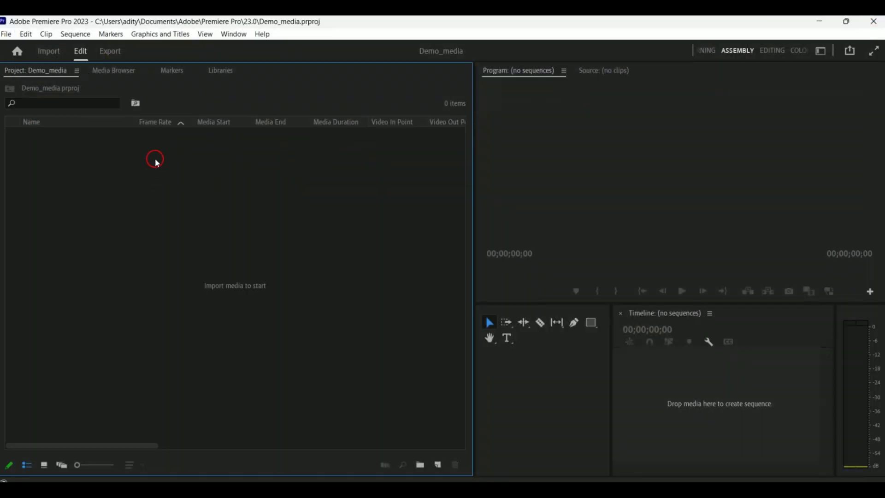
{"action": "key", "text": "ctrl+i"}
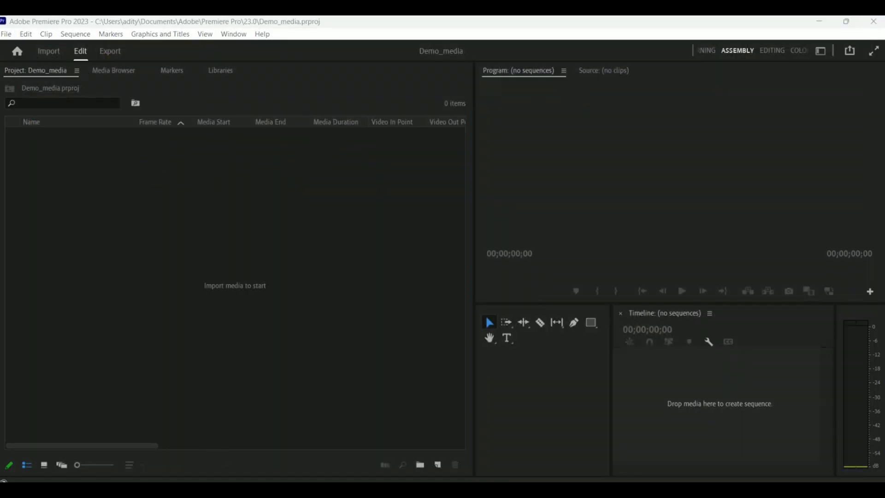
{"action": "scroll", "coordinate": [277, 390], "scroll_direction": "down", "scroll_amount": 1}
{"action": "scroll", "coordinate": [276, 390], "scroll_direction": "down", "scroll_amount": 3}
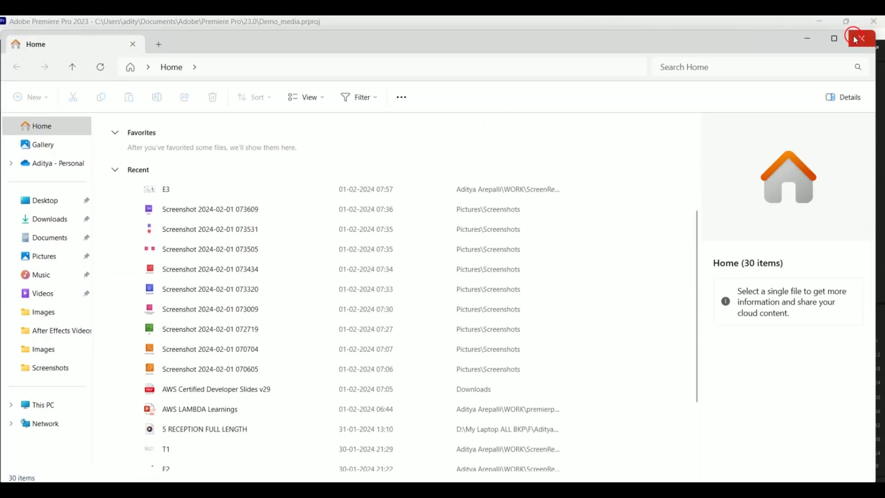
{"action": "left_click", "coordinate": [861, 38]}
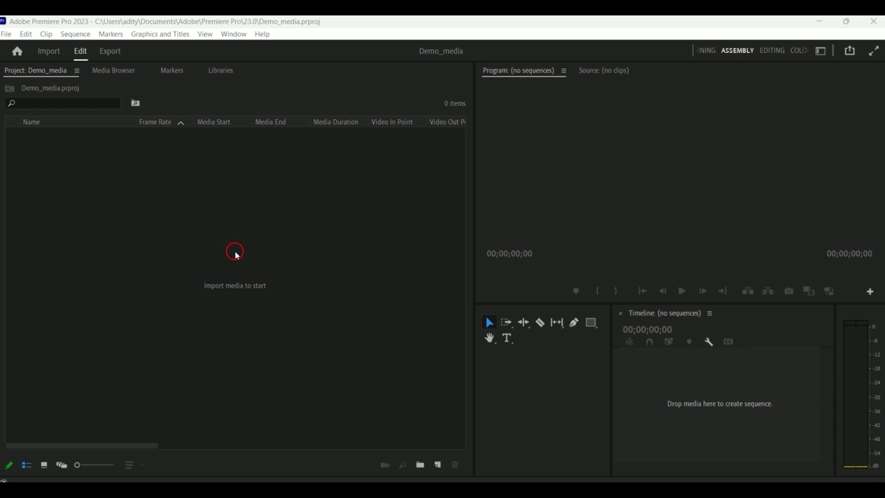
{"action": "double_click", "coordinate": [146, 193]}
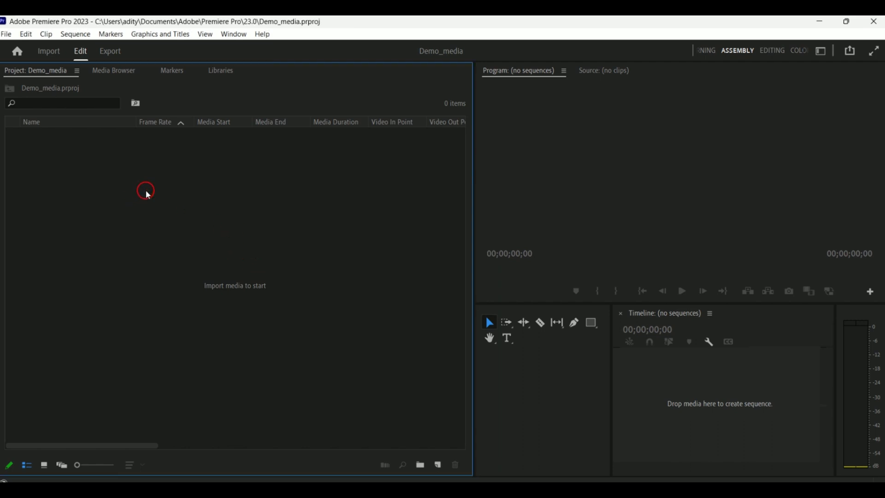
{"action": "scroll", "coordinate": [250, 284], "scroll_direction": "down", "scroll_amount": 12}
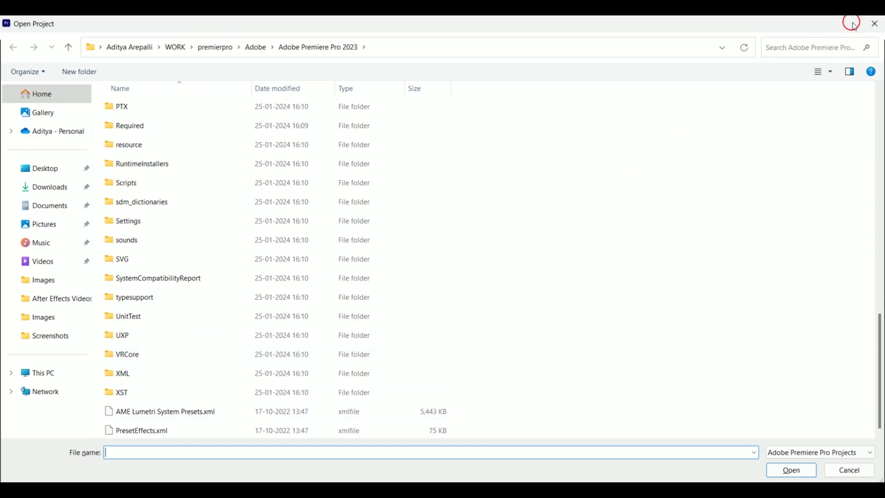
{"action": "left_click", "coordinate": [873, 24]}
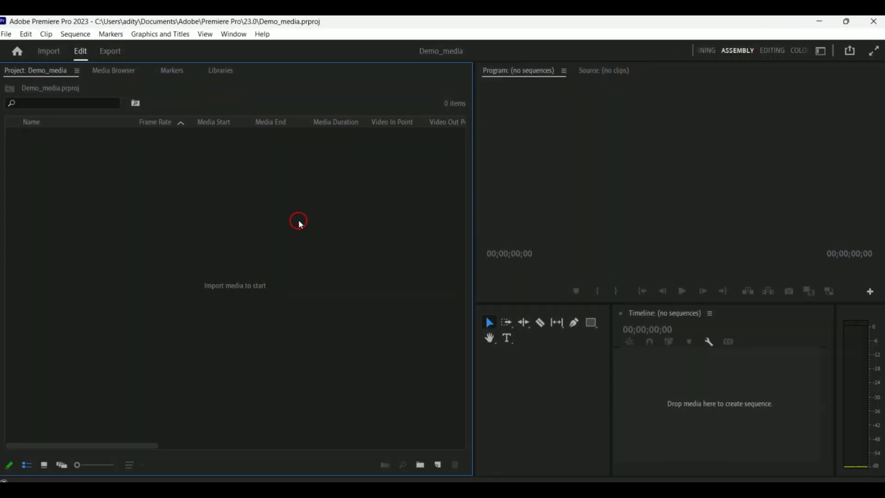
- Import QuickAfxEng and QuickCourseEng from the After Effects Videos folder into the Demo_media project
{"action": "double_click", "coordinate": [273, 240]}
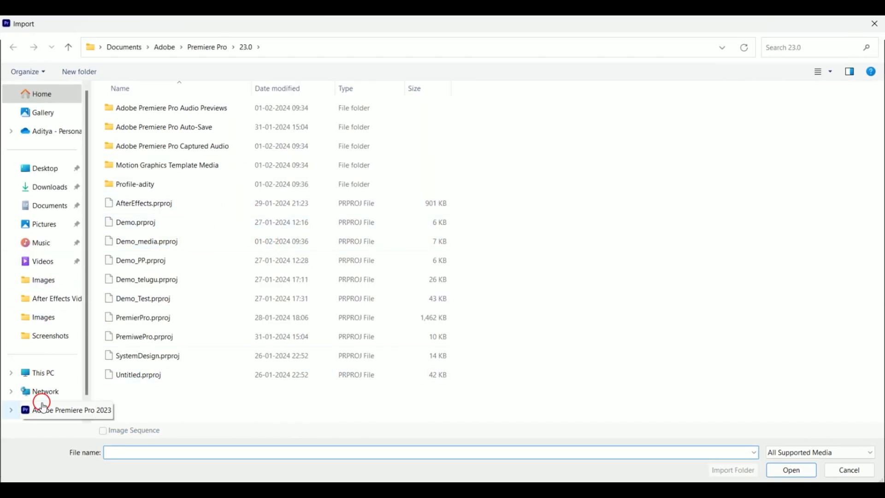
{"action": "scroll", "coordinate": [68, 273], "scroll_direction": "down", "scroll_amount": 1}
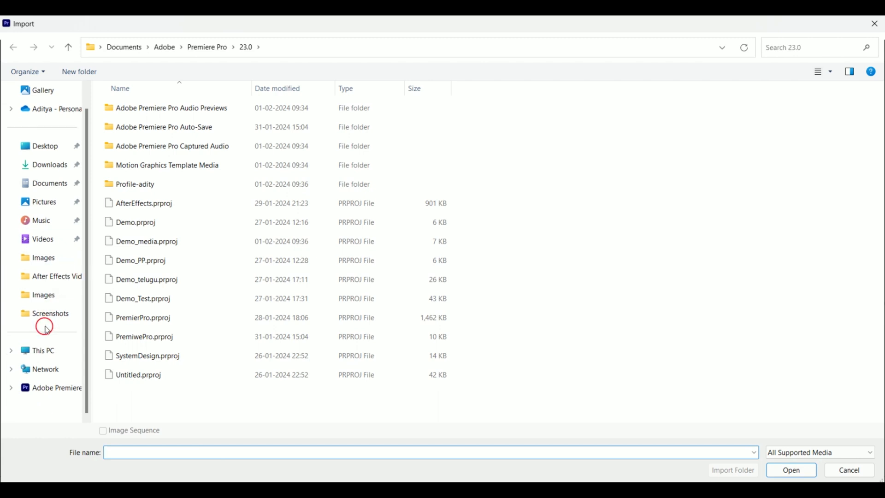
{"action": "left_click", "coordinate": [55, 279]}
{"action": "left_click_drag", "start_coordinate": [449, 210], "coordinate": [138, 135]}
{"action": "left_click_drag", "start_coordinate": [391, 185], "coordinate": [276, 149]}
{"action": "left_click", "coordinate": [281, 188]}
{"action": "left_click", "coordinate": [267, 139]}
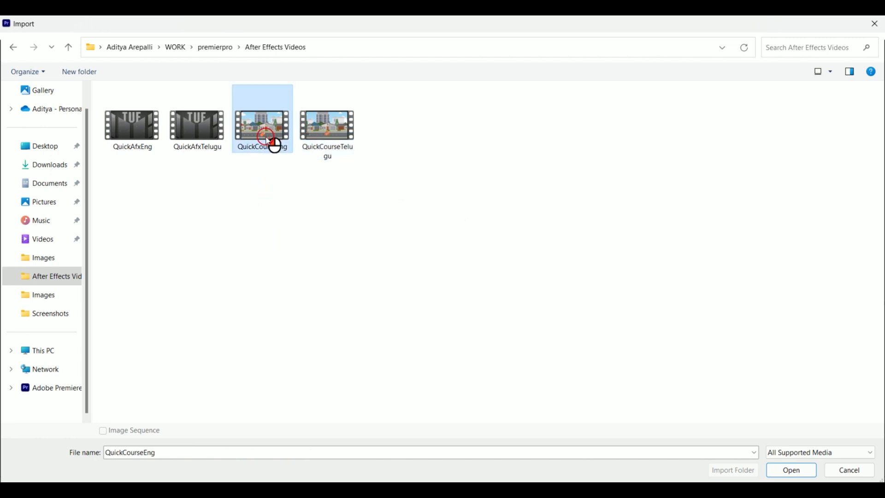
{"action": "left_click", "coordinate": [166, 142], "text": "ctrl"}
{"action": "left_click", "coordinate": [816, 474]}
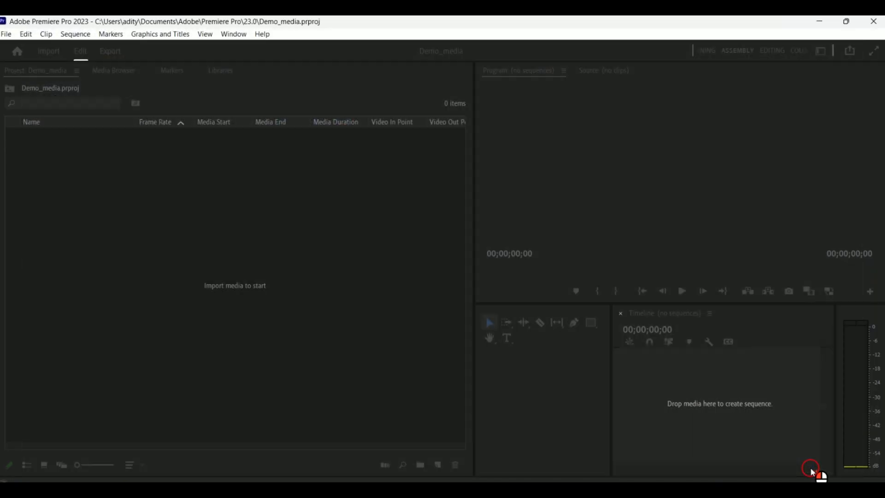
- Select each of the two imported clips in the project panel
{"action": "left_click", "coordinate": [161, 229]}
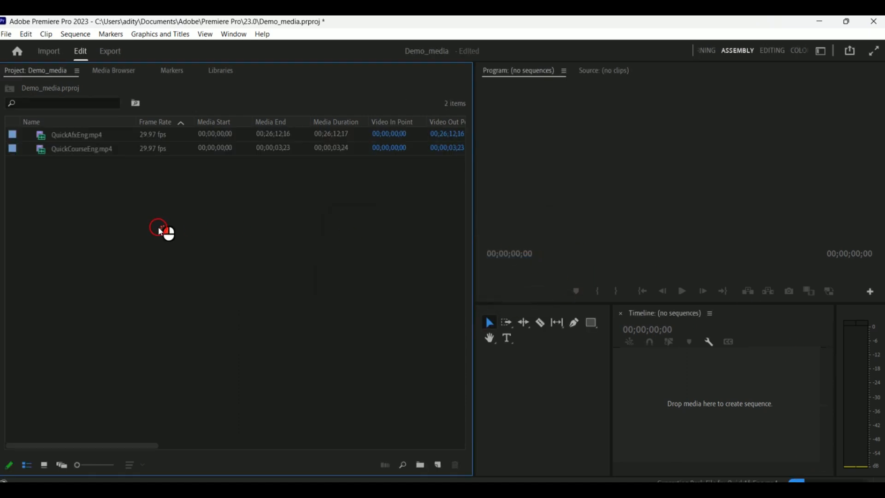
{"action": "left_click", "coordinate": [76, 135]}
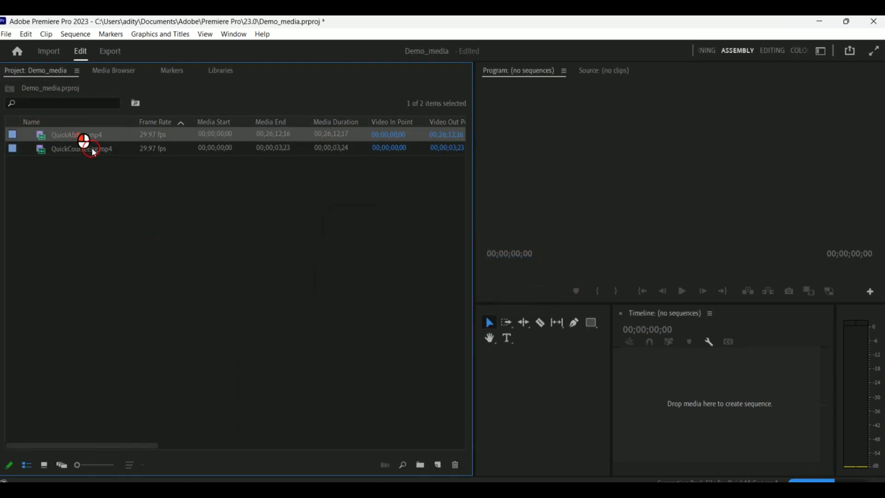
{"action": "left_click", "coordinate": [101, 152]}
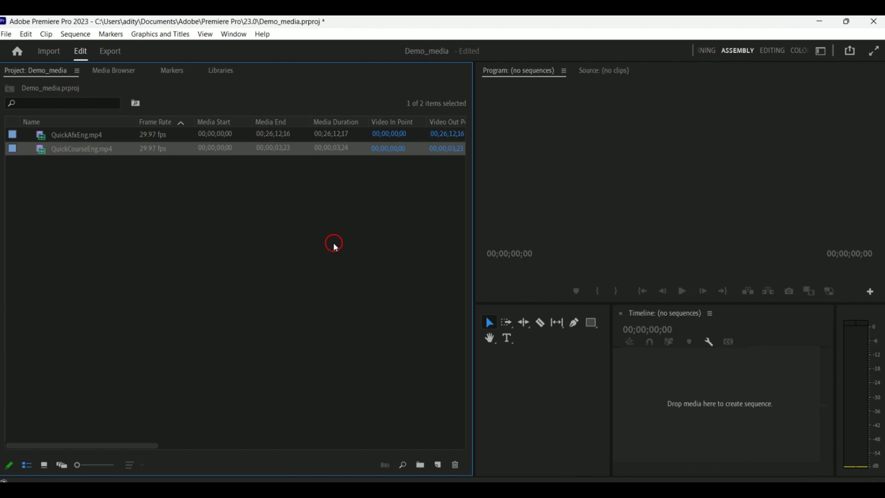
- Import QuickAfxTelugu from the After Effects Videos folder
{"action": "double_click", "coordinate": [269, 232]}
{"action": "mouse_move", "coordinate": [451, 208]}
{"action": "left_mouse_down"}
{"action": "mouse_move", "coordinate": [256, 143]}
{"action": "mouse_move", "coordinate": [278, 201]}
{"action": "left_mouse_up"}
{"action": "left_click", "coordinate": [223, 129]}
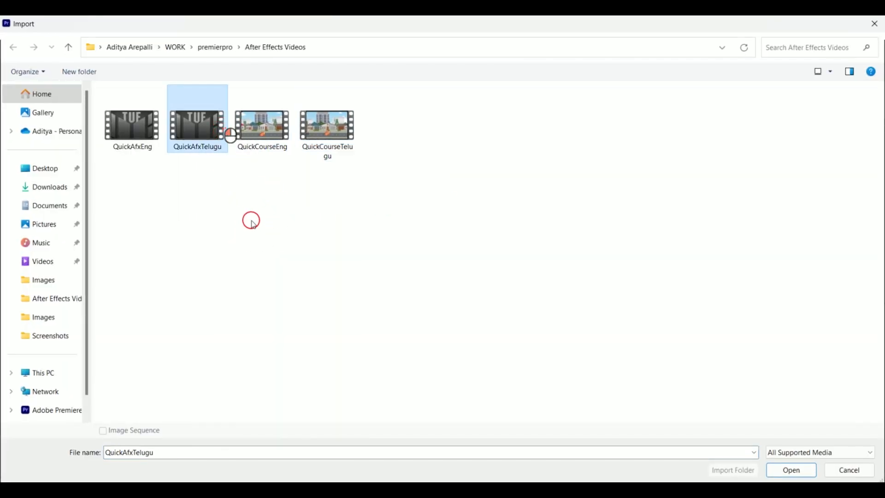
{"action": "left_click", "coordinate": [794, 470]}
- Import 1.Introduction and the two WIN_20240127_09_31_20 clips from the Premier Pro Videos folder
{"action": "left_click", "coordinate": [255, 253]}
{"action": "double_click", "coordinate": [255, 253]}
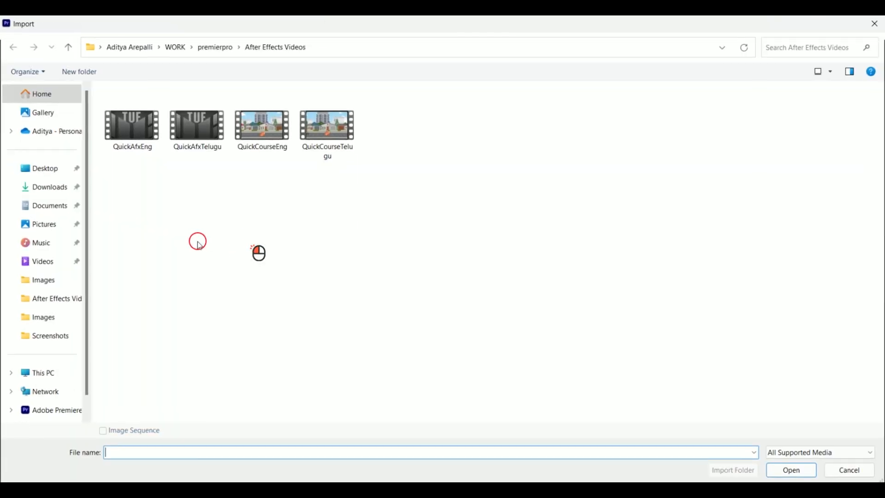
{"action": "left_click", "coordinate": [221, 48]}
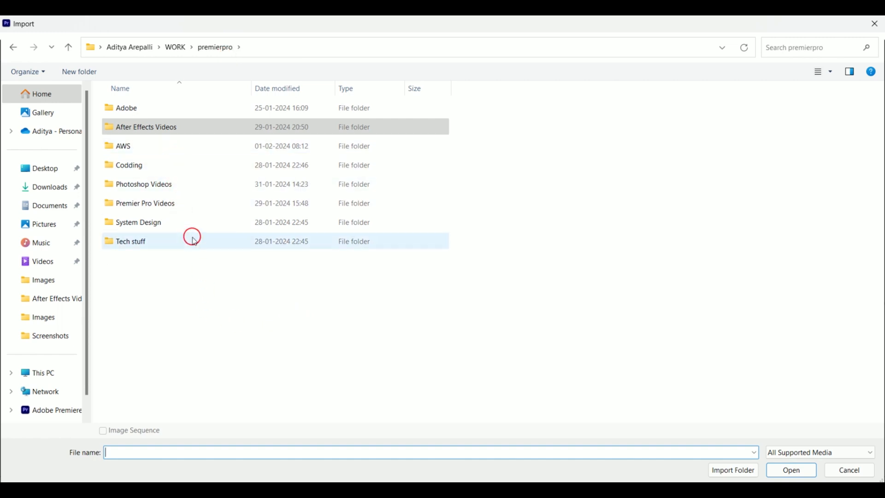
{"action": "double_click", "coordinate": [196, 208]}
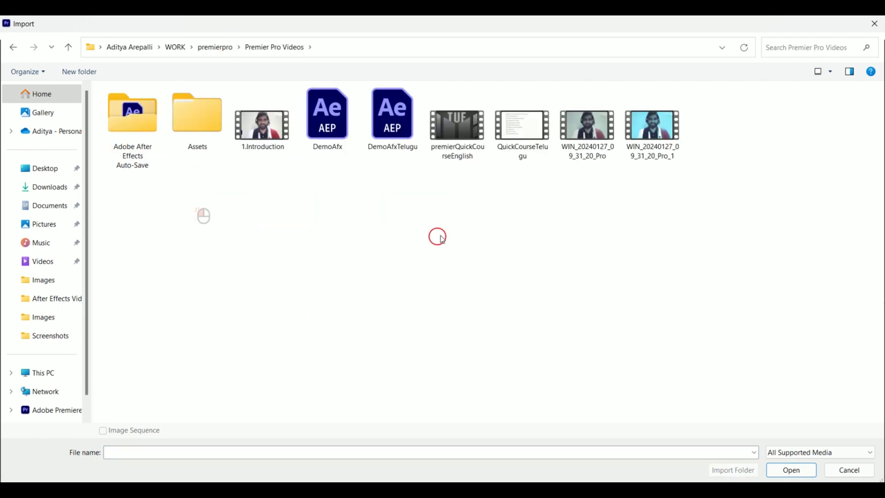
{"action": "left_click", "coordinate": [669, 130]}
{"action": "left_click", "coordinate": [565, 135], "text": "ctrl"}
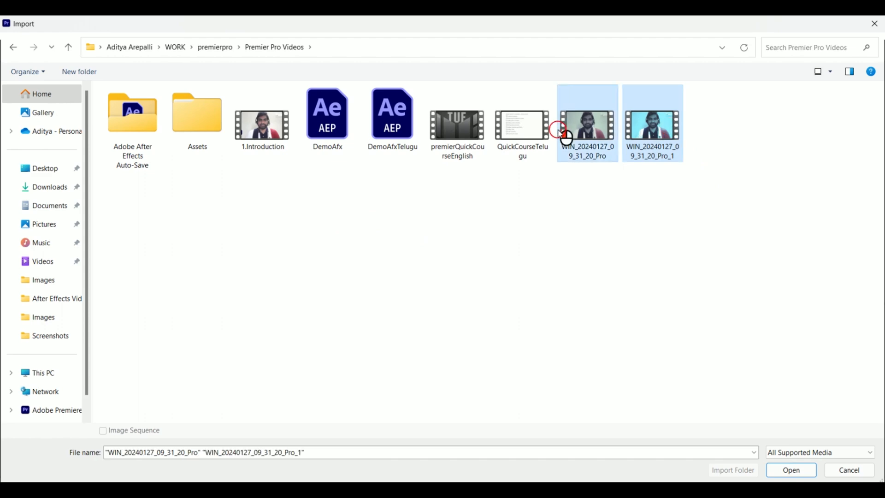
{"action": "left_click", "coordinate": [266, 135], "text": "ctrl"}
{"action": "left_click", "coordinate": [791, 470]}
- Create a new bin in the project panel named Videos
{"action": "left_click", "coordinate": [272, 340]}
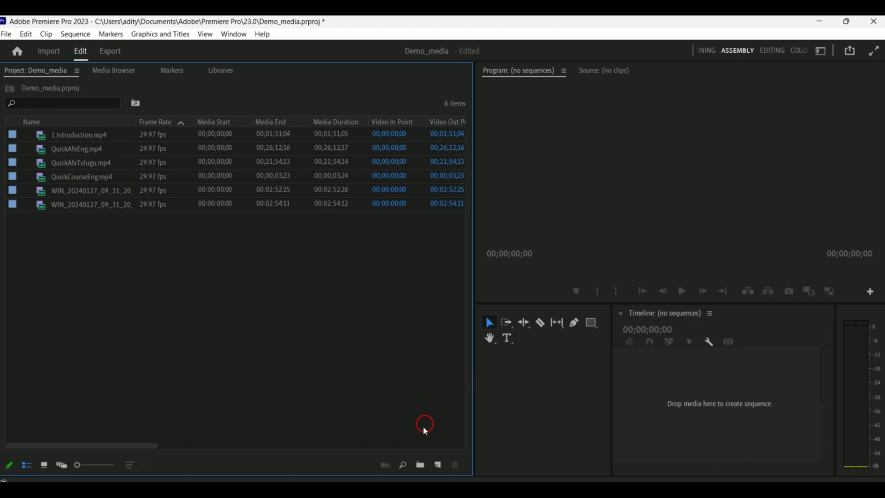
{"action": "left_click", "coordinate": [420, 467]}
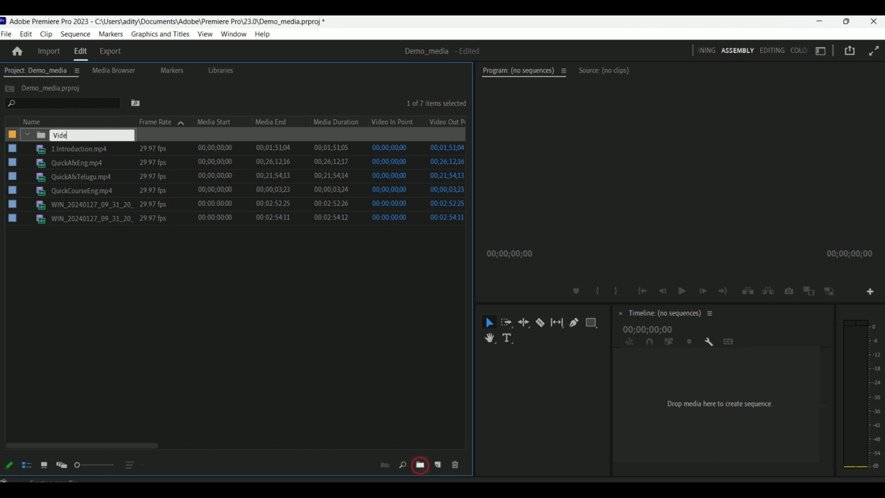
{"action": "type", "text": "Videos"}
{"action": "left_click", "coordinate": [327, 380]}
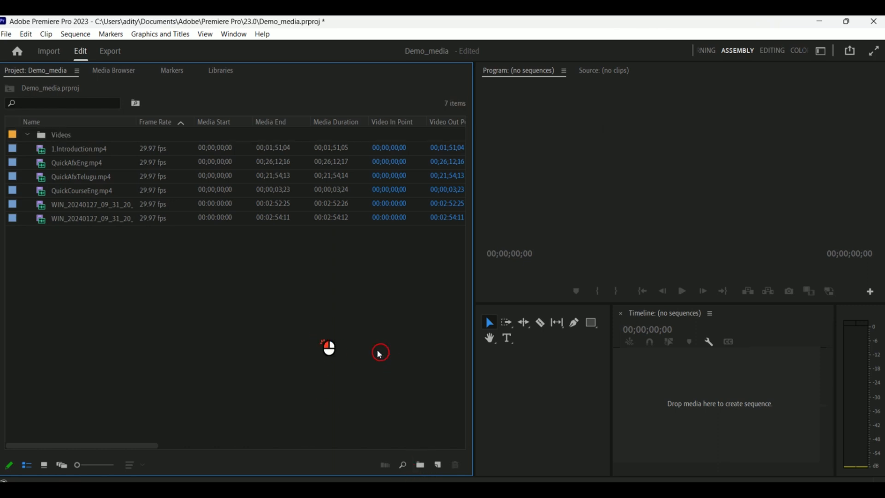
- Move all six video clips into the Videos bin and collapse the bin
{"action": "left_click_drag", "start_coordinate": [138, 285], "coordinate": [187, 150]}
{"action": "left_click", "coordinate": [152, 149]}
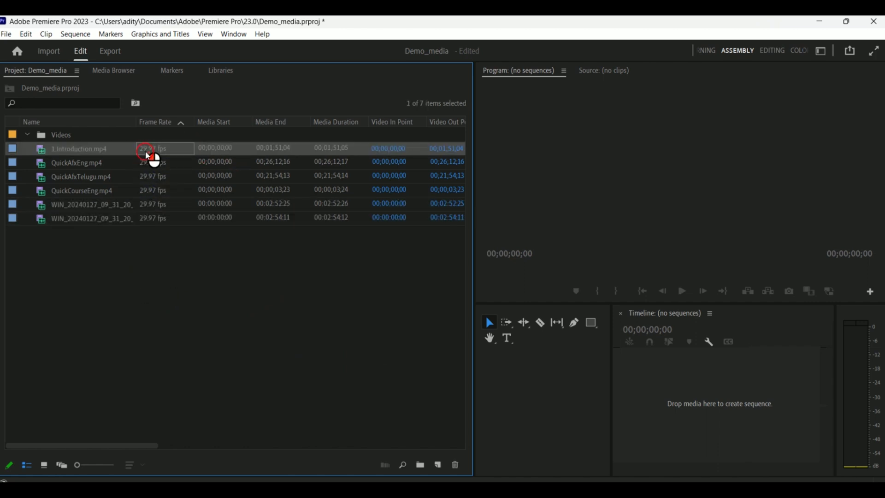
{"action": "left_click", "coordinate": [152, 224], "text": "shift"}
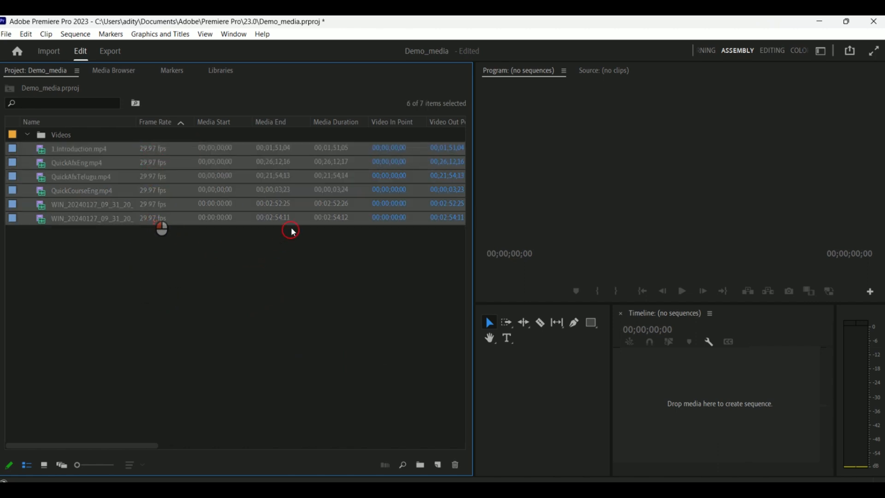
{"action": "left_click_drag", "start_coordinate": [86, 148], "coordinate": [75, 137]}
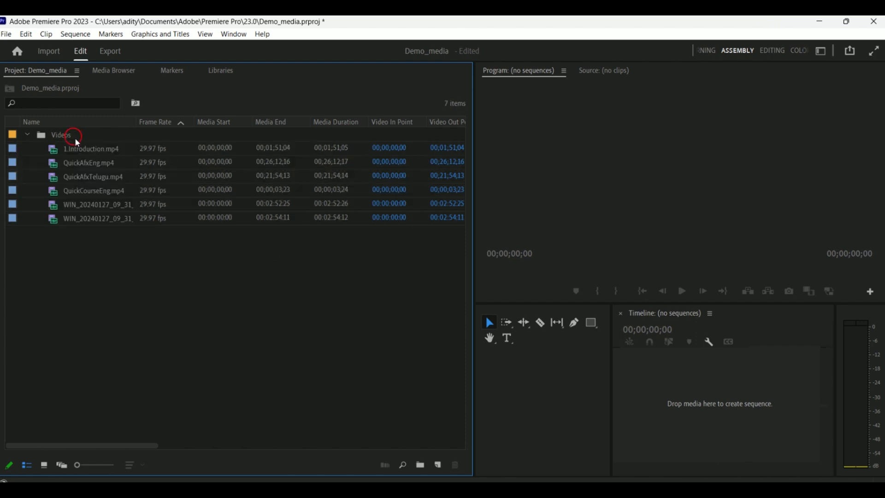
{"action": "left_click", "coordinate": [29, 134]}
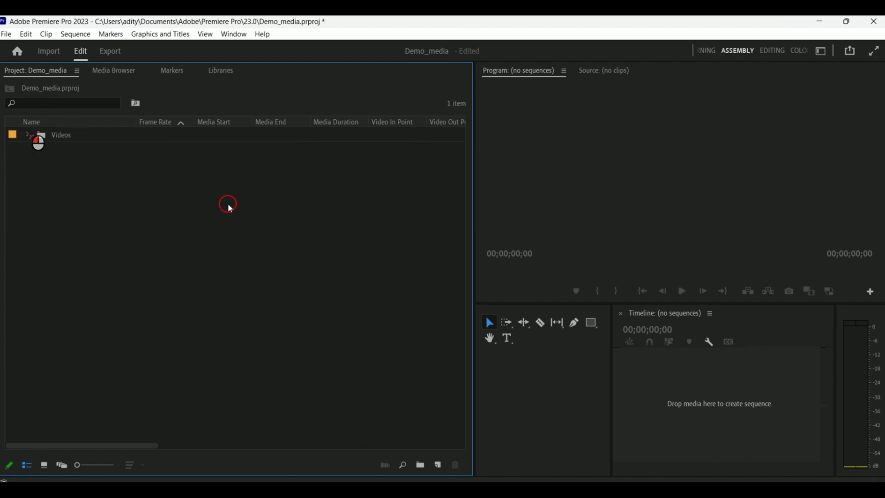
{"action": "left_click", "coordinate": [28, 134]}
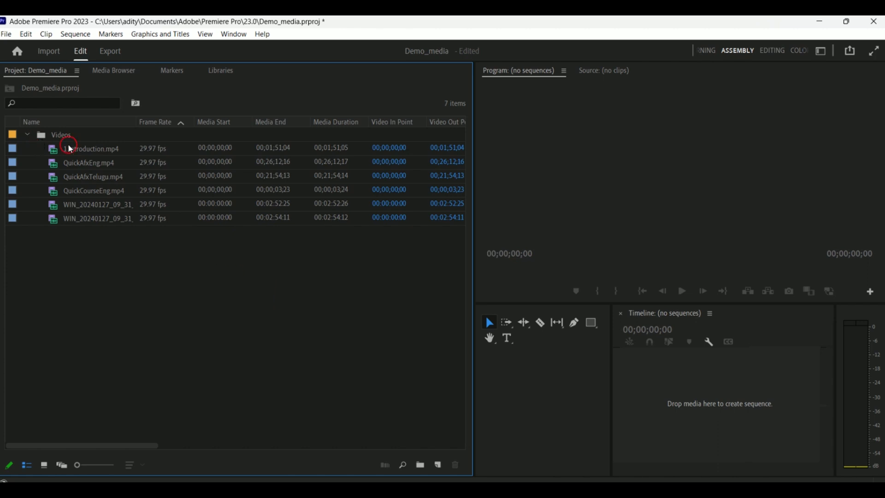
{"action": "left_click", "coordinate": [28, 135]}
- Import Aditya_edits copy, png-transparent-photoshop-2020-logo-icon-thumbnail, QuickEssentialsCoverEng and QuickEssentialsCoverTel from the PhotoShop Images folder
{"action": "double_click", "coordinate": [142, 233]}
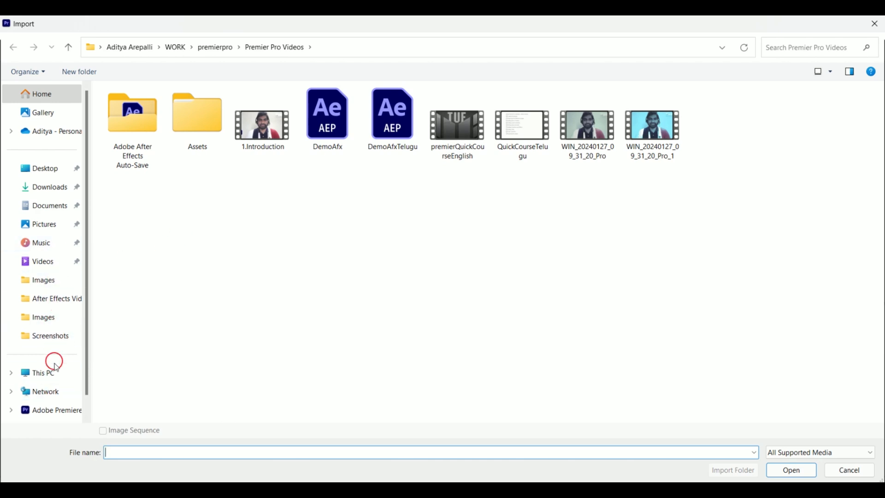
{"action": "left_click", "coordinate": [56, 245]}
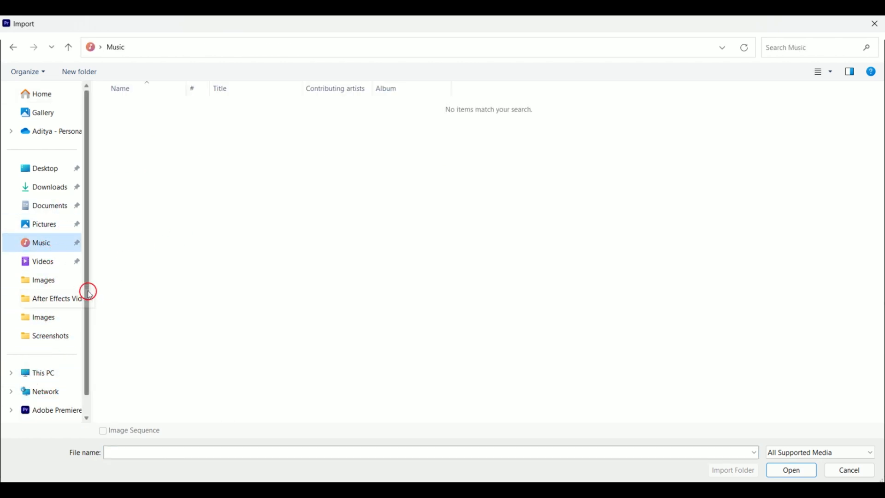
{"action": "left_click", "coordinate": [53, 337]}
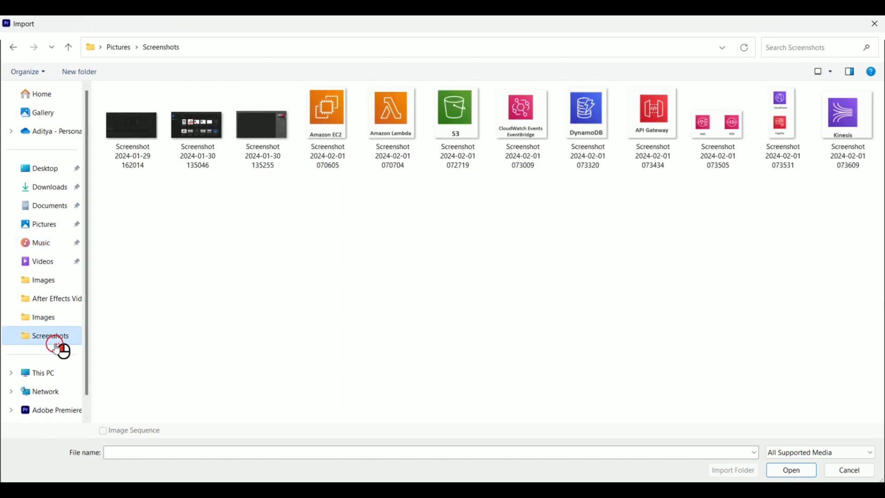
{"action": "left_click", "coordinate": [47, 317]}
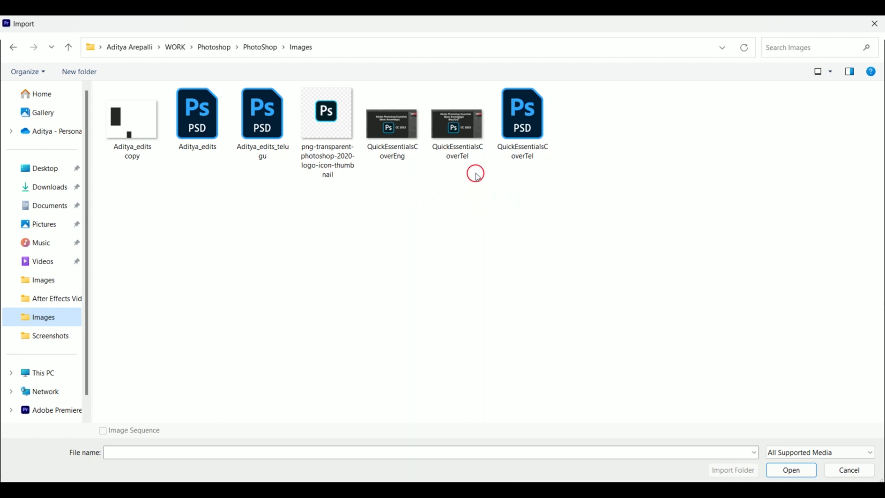
{"action": "left_click", "coordinate": [444, 150]}
{"action": "left_click", "coordinate": [400, 147], "text": "ctrl"}
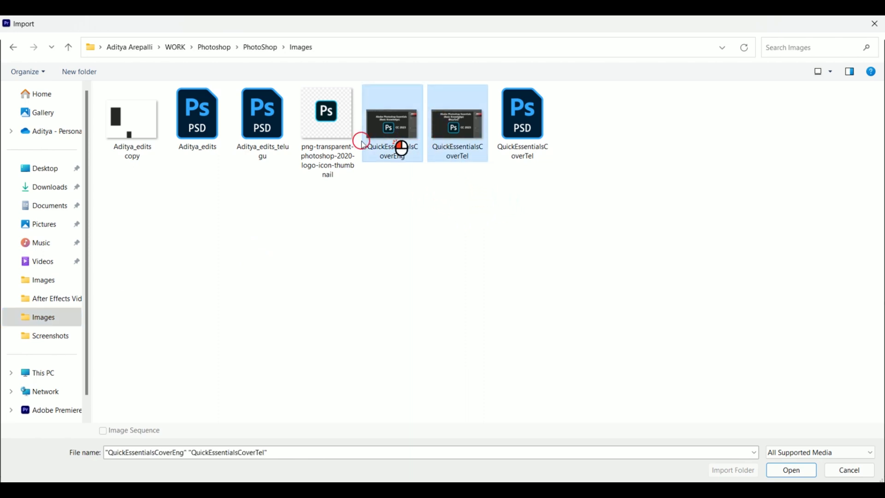
{"action": "left_click", "coordinate": [351, 144], "text": "ctrl"}
{"action": "left_click", "coordinate": [133, 133], "text": "ctrl"}
{"action": "left_click", "coordinate": [788, 471]}
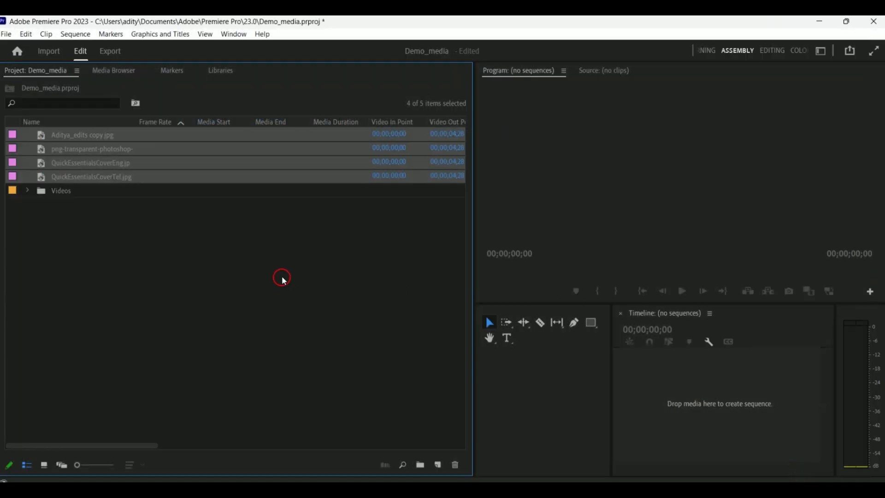
- Create a new bin named Images in the project panel
{"action": "left_click", "coordinate": [283, 279]}
{"action": "left_click", "coordinate": [205, 138]}
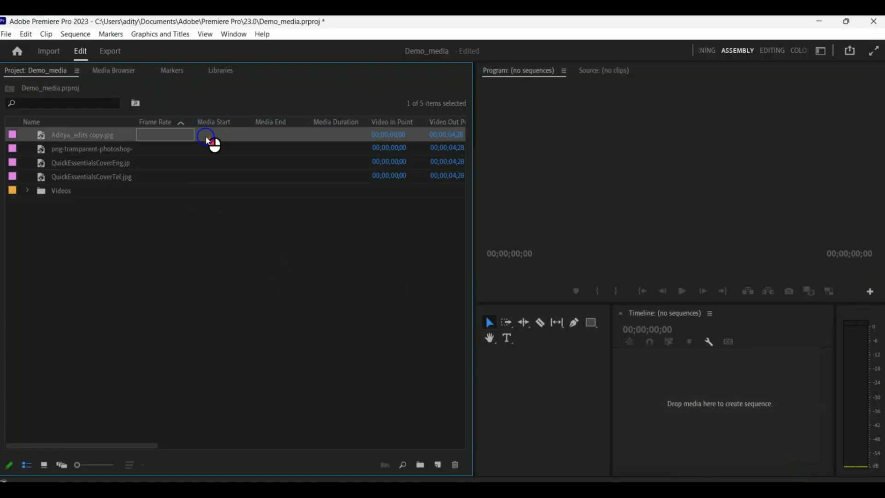
{"action": "left_click", "coordinate": [206, 175]}
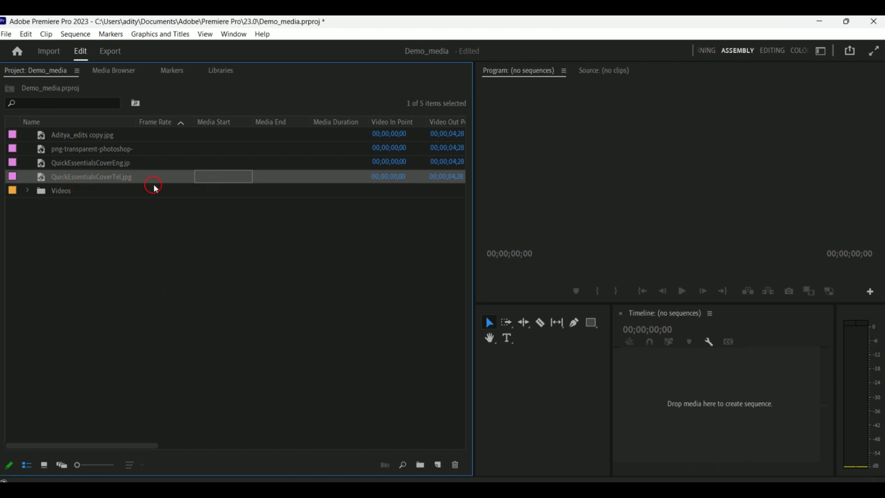
{"action": "left_click", "coordinate": [199, 146]}
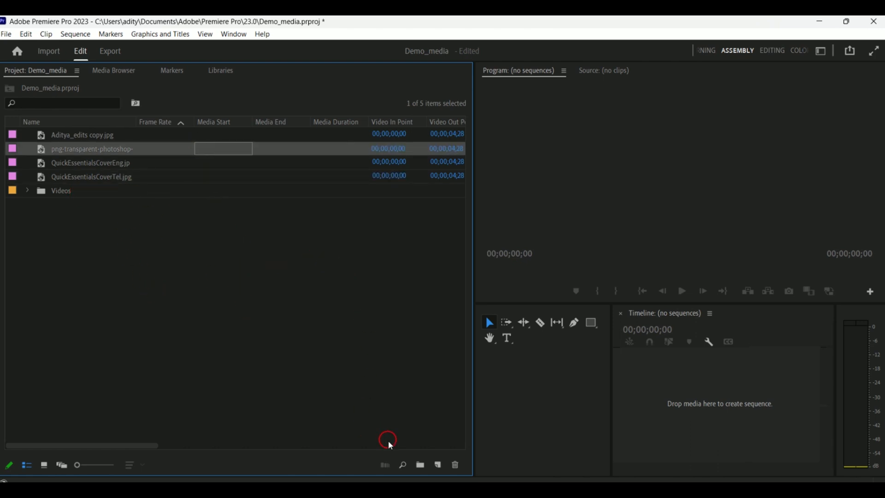
{"action": "left_click", "coordinate": [420, 465]}
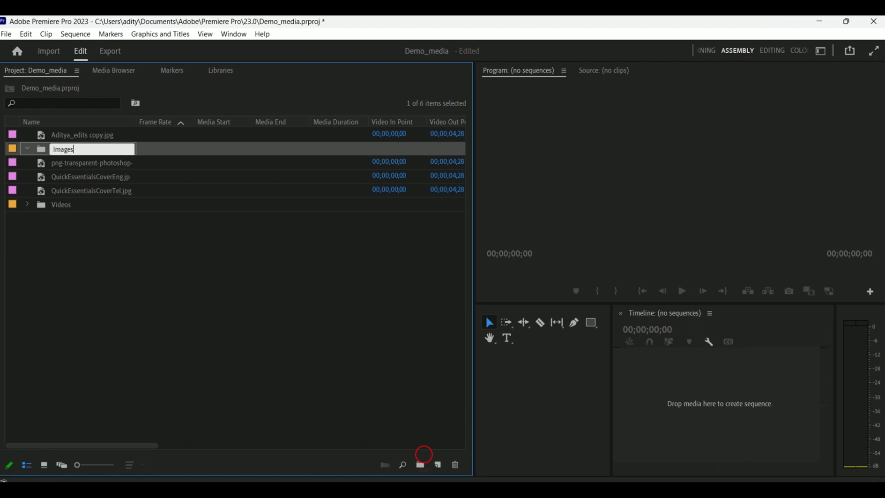
{"action": "left_click", "coordinate": [226, 347]}
- Move the four imported images into the Images bin and collapse it
{"action": "left_click", "coordinate": [129, 137]}
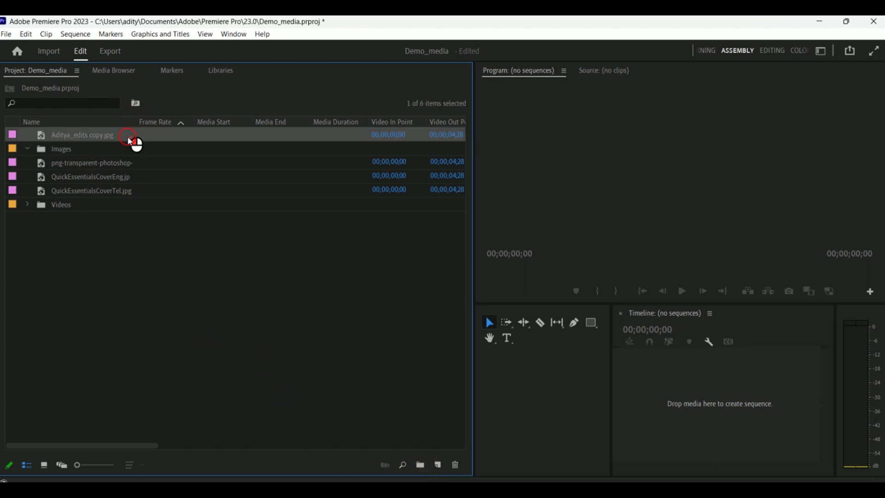
{"action": "left_click", "coordinate": [130, 178], "text": "ctrl"}
{"action": "left_click", "coordinate": [120, 174], "text": "ctrl"}
{"action": "left_click", "coordinate": [123, 165]}
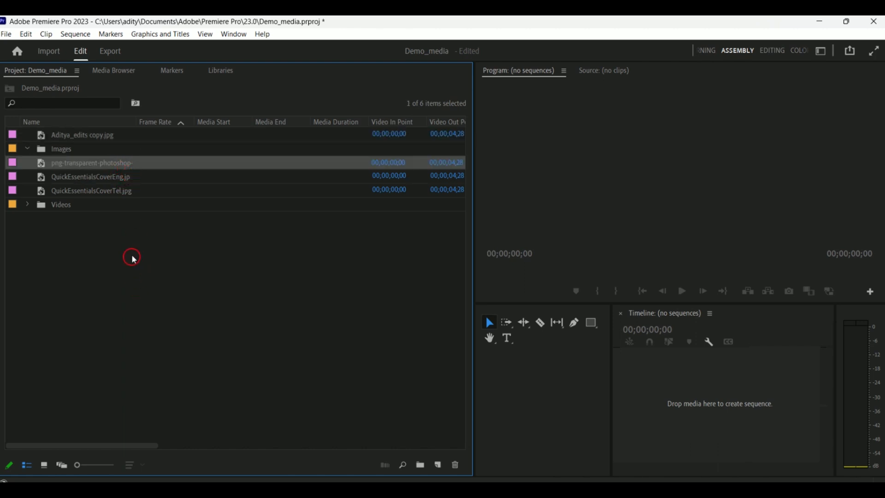
{"action": "left_click", "coordinate": [128, 192], "text": "shift"}
{"action": "left_click_drag", "start_coordinate": [100, 165], "coordinate": [80, 171]}
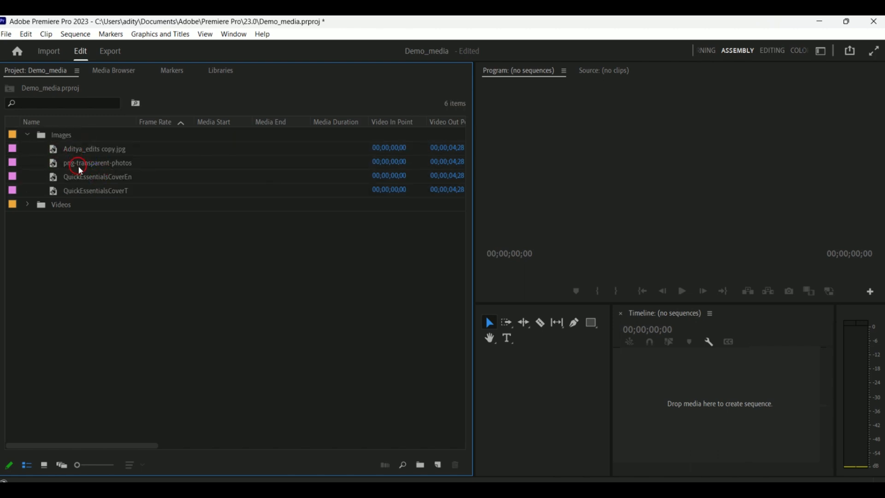
{"action": "left_click", "coordinate": [28, 135]}
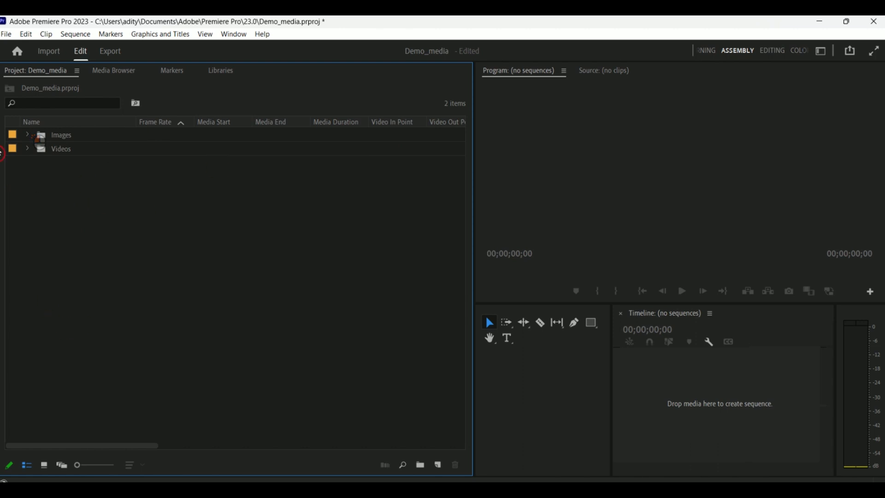
- Create a new bin named Audio in the project panel
{"action": "left_click", "coordinate": [420, 464]}
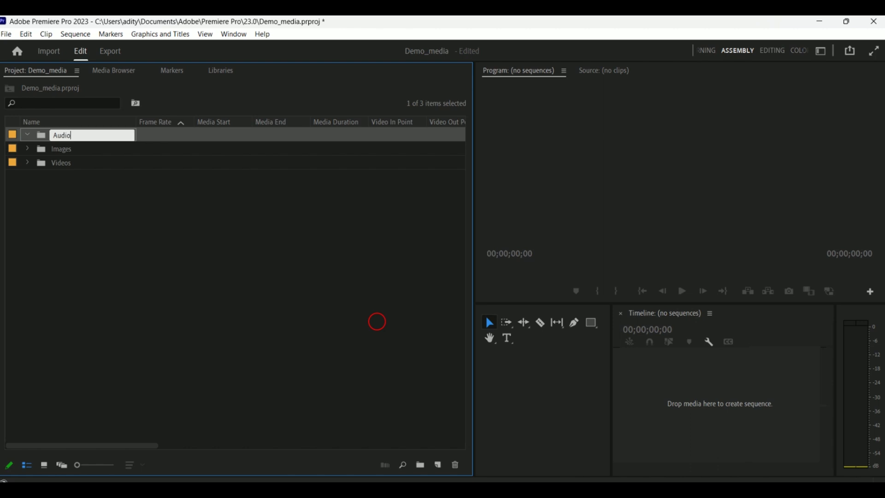
{"action": "left_click", "coordinate": [332, 283]}
{"action": "left_click", "coordinate": [80, 137]}
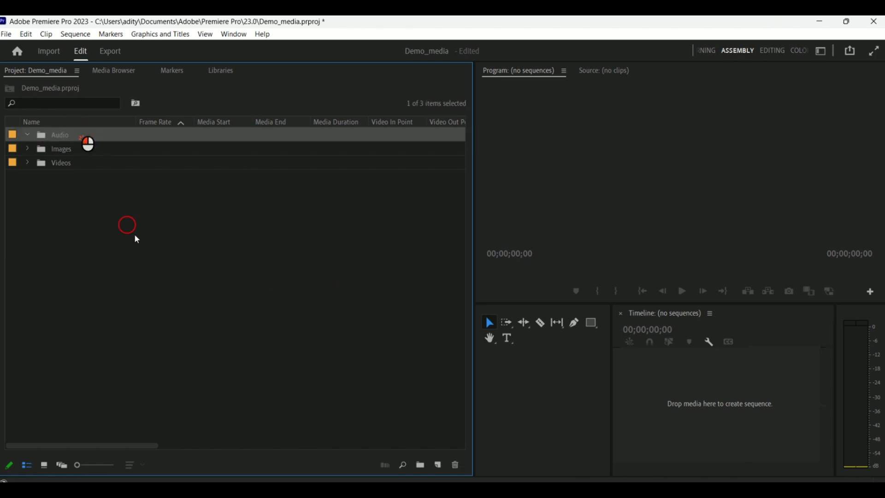
- Import the price-of-freedom-33106 audio file from the Assets Music folder
{"action": "double_click", "coordinate": [197, 244]}
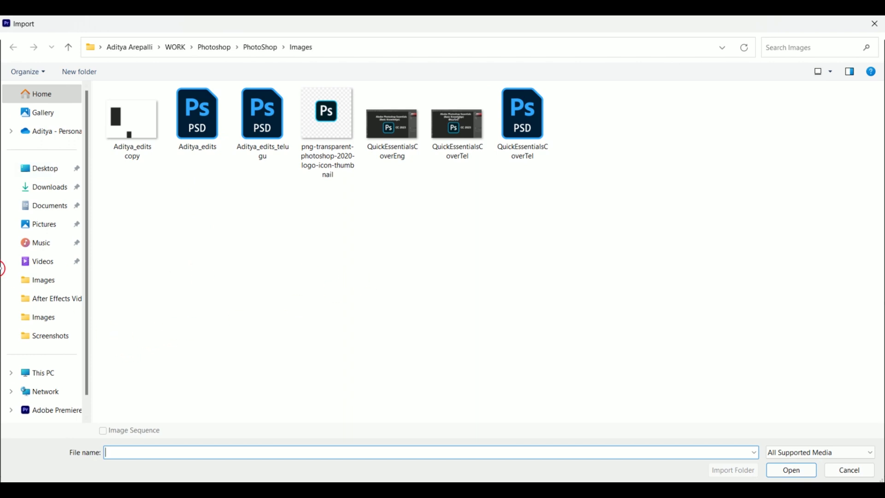
{"action": "scroll", "coordinate": [18, 286], "scroll_direction": "down", "scroll_amount": 1}
{"action": "left_click", "coordinate": [50, 299]}
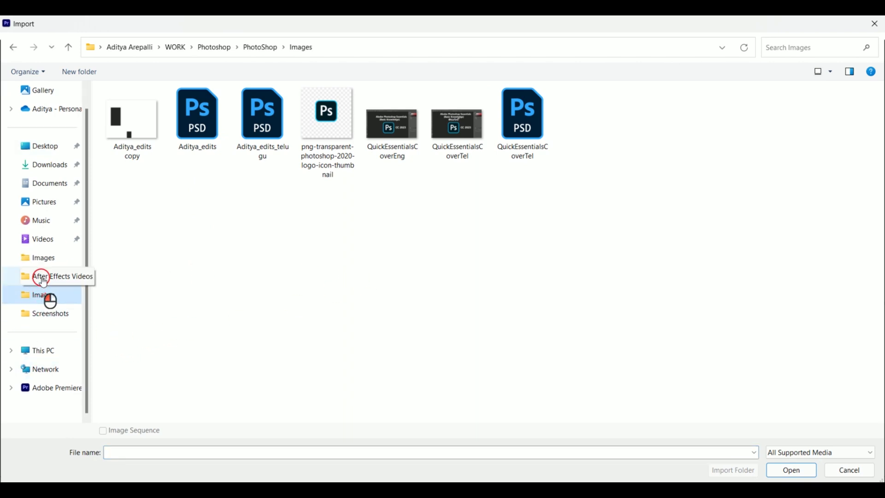
{"action": "left_click", "coordinate": [43, 278]}
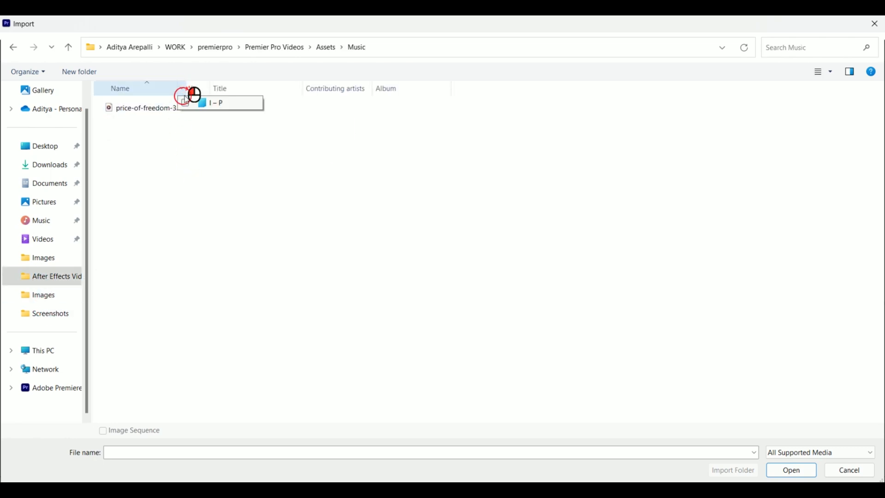
{"action": "left_click_drag", "start_coordinate": [186, 88], "coordinate": [297, 89]}
{"action": "left_click", "coordinate": [152, 113]}
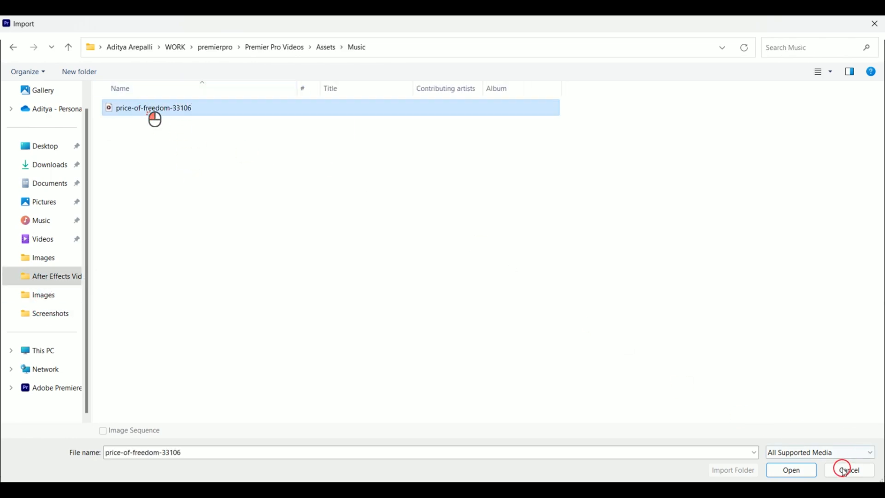
{"action": "left_click", "coordinate": [802, 470]}
- Move the price-of-freedom-33106 audio clip into the Audio bin and collapse it
{"action": "left_click", "coordinate": [112, 180]}
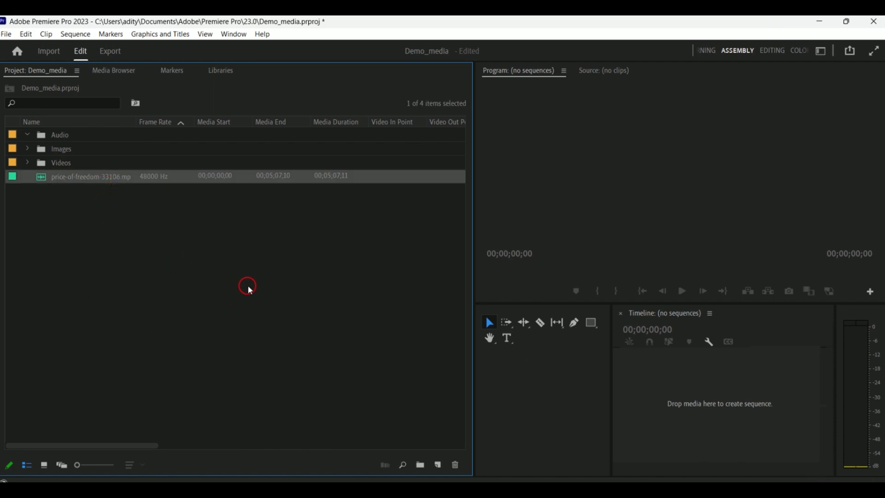
{"action": "left_click_drag", "start_coordinate": [111, 183], "coordinate": [45, 136]}
{"action": "left_click", "coordinate": [27, 135]}
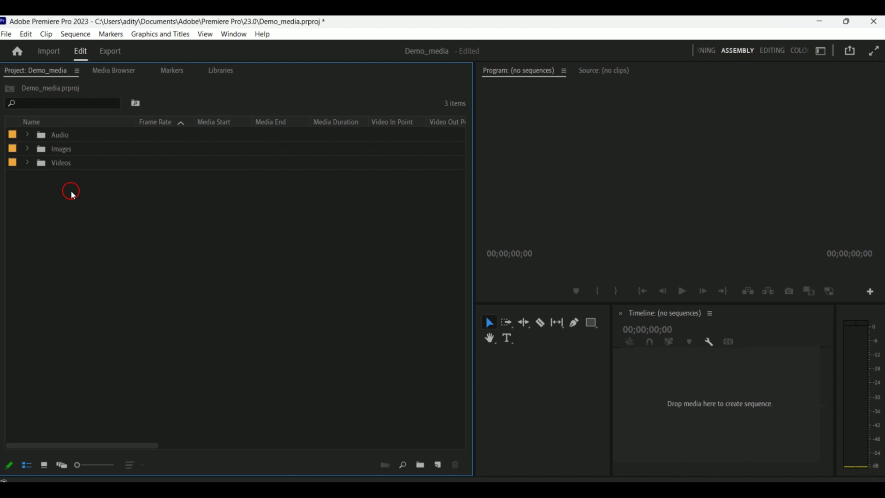
- Open the Videos bin and switch it to icon view
{"action": "double_click", "coordinate": [87, 166]}
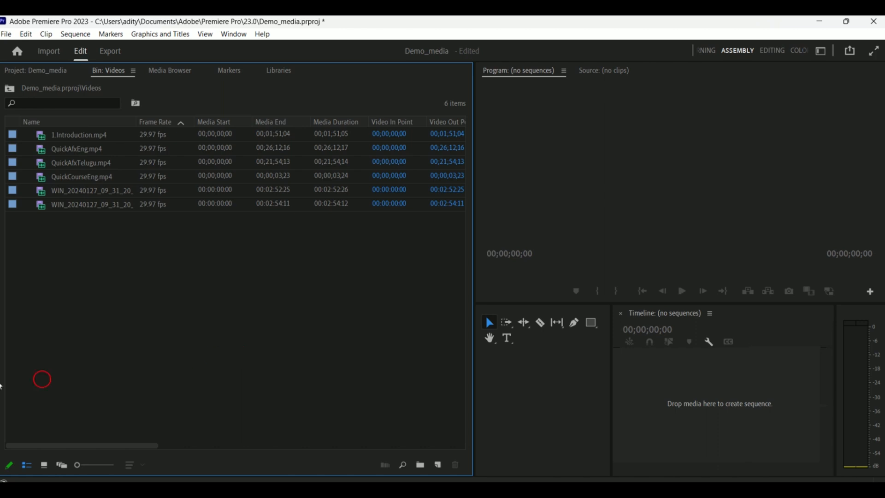
{"action": "left_click", "coordinate": [43, 464]}
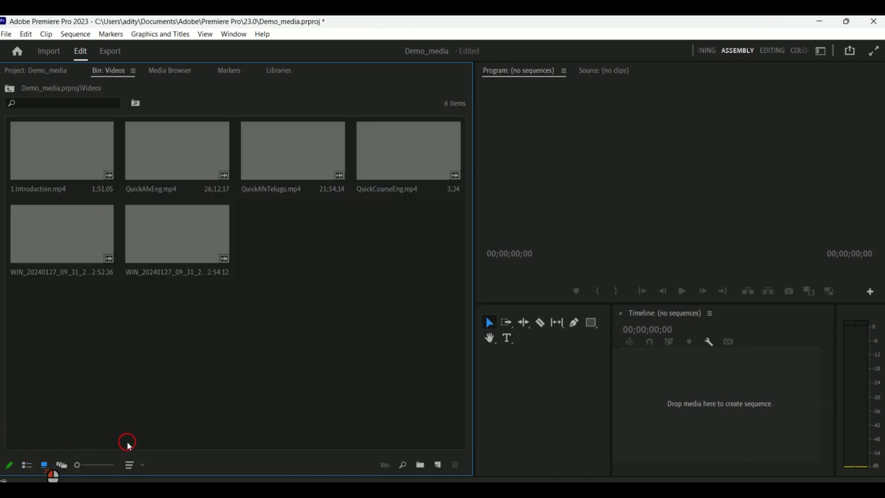
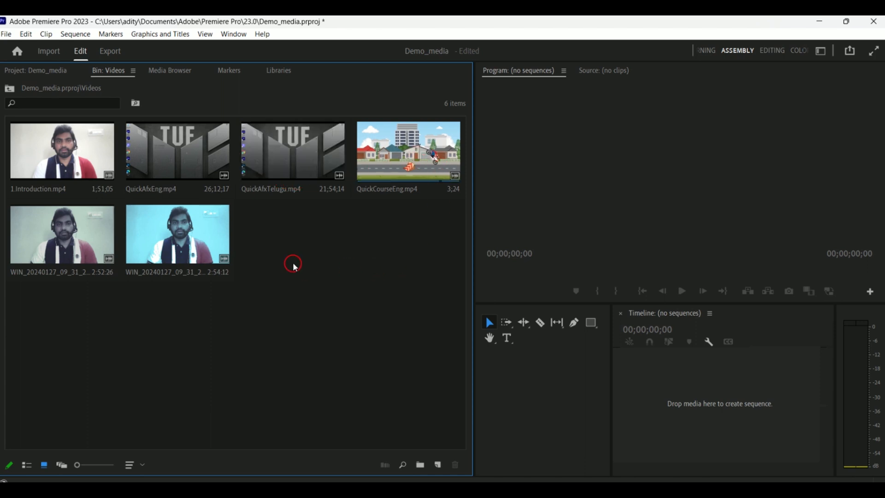
- Switch the Videos bin to freeform view and shrink the clip thumbnails
{"action": "left_click", "coordinate": [64, 465]}
{"action": "left_click", "coordinate": [233, 325]}
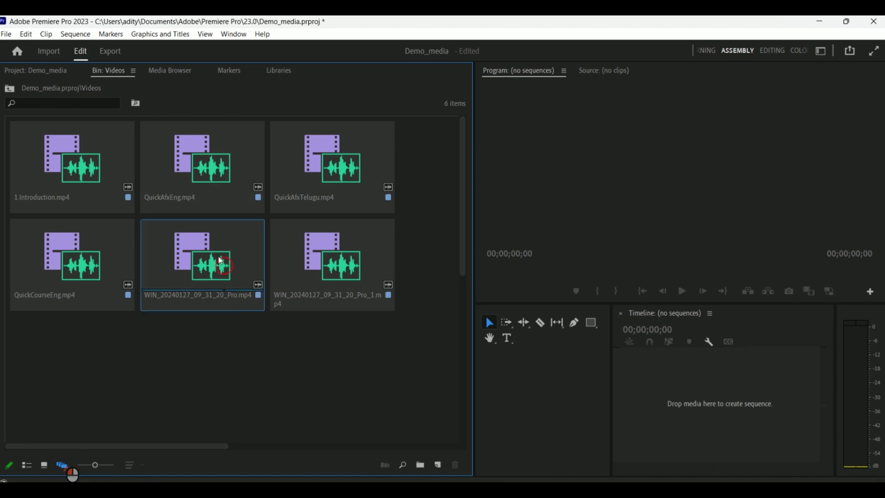
{"action": "left_click_drag", "start_coordinate": [97, 468], "coordinate": [69, 464]}
{"action": "left_click", "coordinate": [114, 173]}
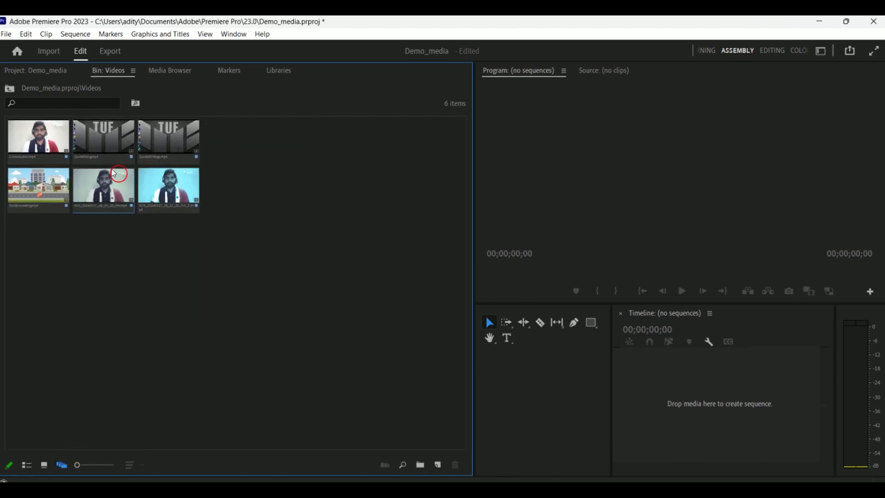
- Rearrange the video clips freely across the Videos bin in freeform view
{"action": "left_click", "coordinate": [86, 152]}
{"action": "left_click_drag", "start_coordinate": [102, 143], "coordinate": [426, 148]}
{"action": "left_click_drag", "start_coordinate": [192, 147], "coordinate": [69, 249]}
{"action": "left_click_drag", "start_coordinate": [112, 208], "coordinate": [49, 327]}
{"action": "left_click_drag", "start_coordinate": [176, 230], "coordinate": [97, 363]}
{"action": "mouse_move", "coordinate": [184, 174]}
{"action": "left_mouse_down"}
{"action": "mouse_move", "coordinate": [166, 228]}
{"action": "mouse_move", "coordinate": [54, 341]}
{"action": "mouse_move", "coordinate": [51, 355]}
{"action": "left_mouse_up"}
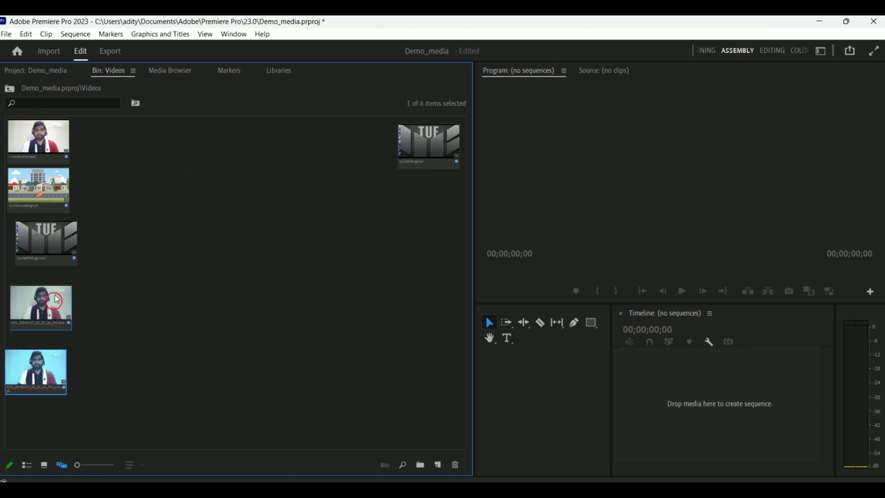
{"action": "left_click_drag", "start_coordinate": [59, 244], "coordinate": [50, 252]}
{"action": "left_click_drag", "start_coordinate": [32, 316], "coordinate": [421, 213]}
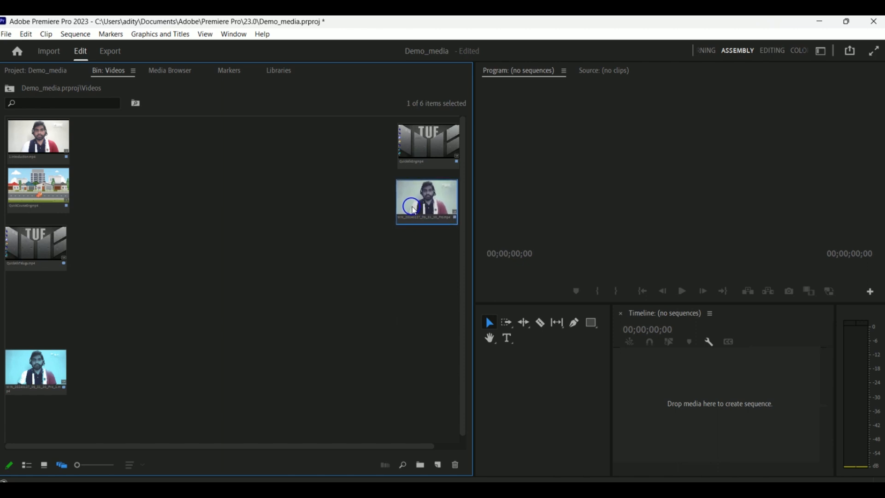
{"action": "left_click", "coordinate": [37, 388]}
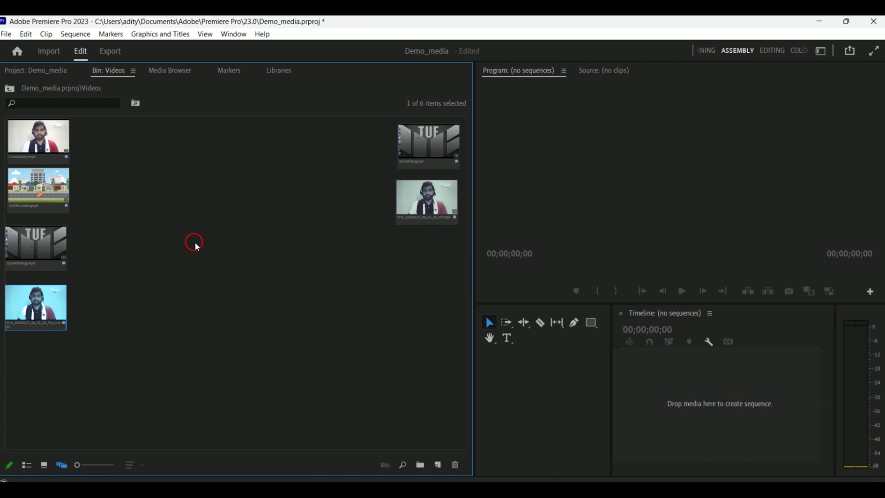
- Switch the Videos bin back to icon view
{"action": "left_click_drag", "start_coordinate": [90, 466], "coordinate": [62, 467]}
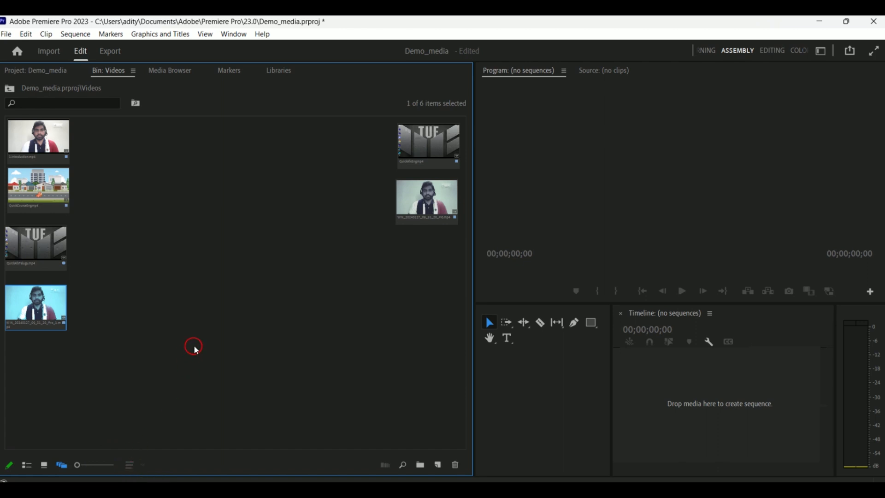
{"action": "left_click", "coordinate": [45, 465]}
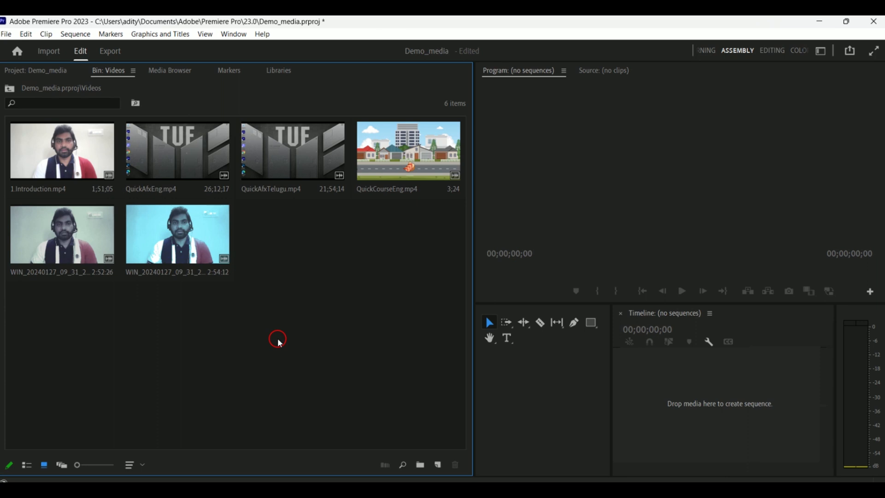
- Switch the Videos bin to list view and sort the clips by Media End in descending order
{"action": "left_click", "coordinate": [27, 465]}
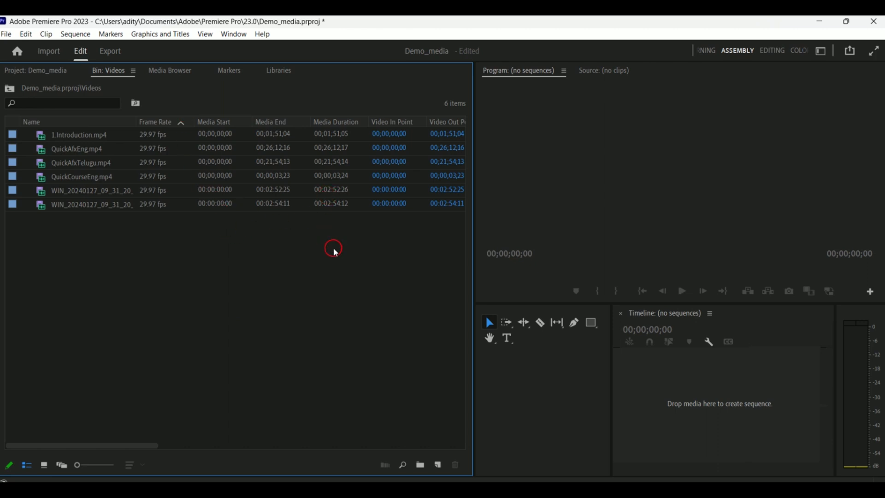
{"action": "left_click", "coordinate": [160, 131]}
{"action": "left_click", "coordinate": [162, 126]}
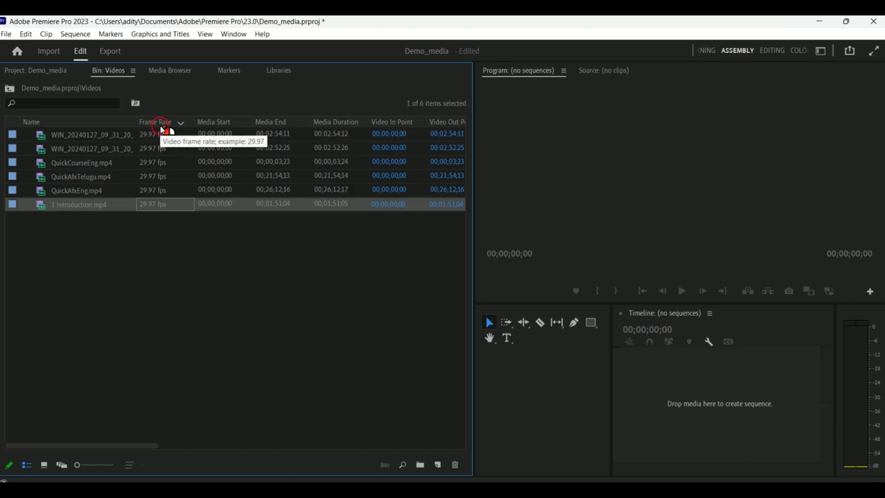
{"action": "left_click", "coordinate": [225, 123]}
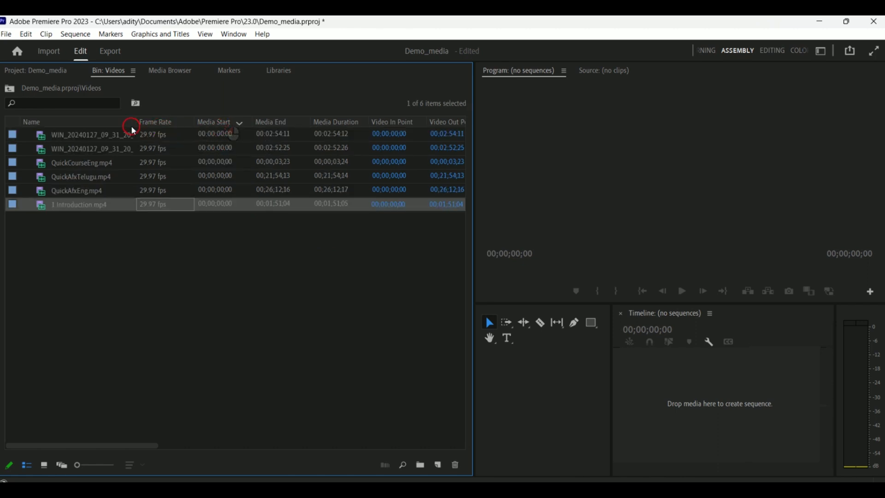
{"action": "left_click", "coordinate": [97, 123]}
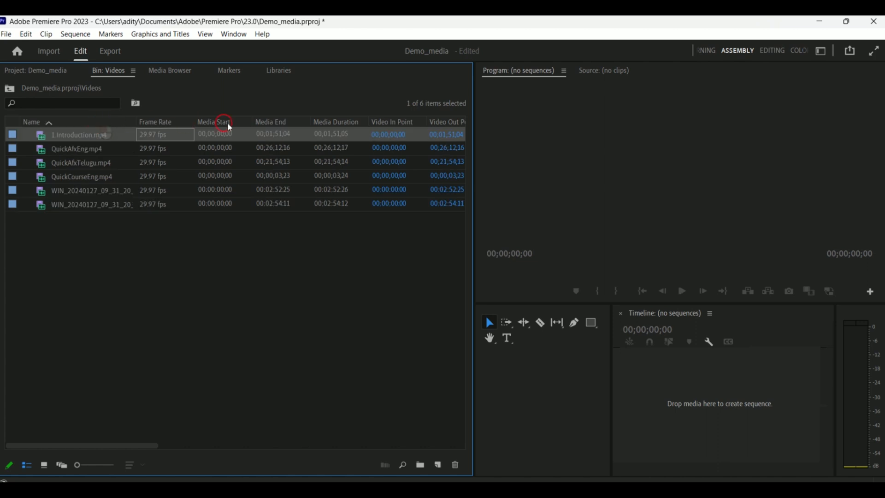
{"action": "left_click", "coordinate": [261, 128]}
{"action": "left_click", "coordinate": [281, 123]}
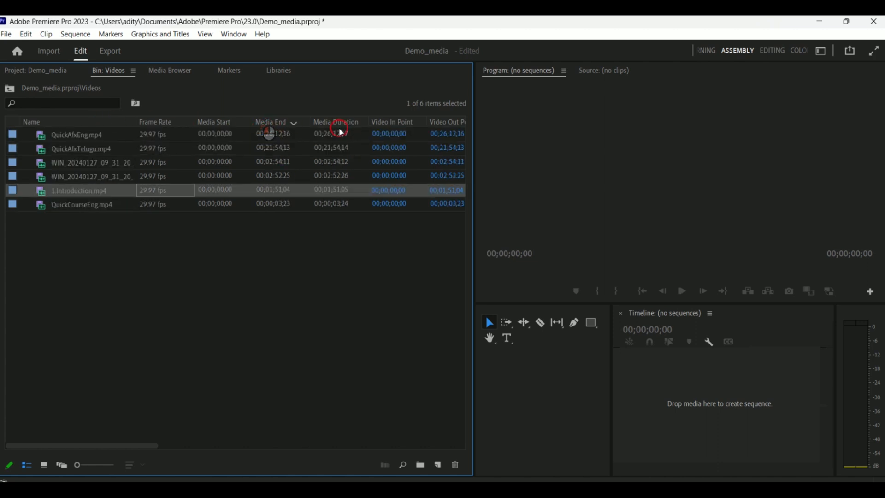
{"action": "right_click", "coordinate": [395, 125]}
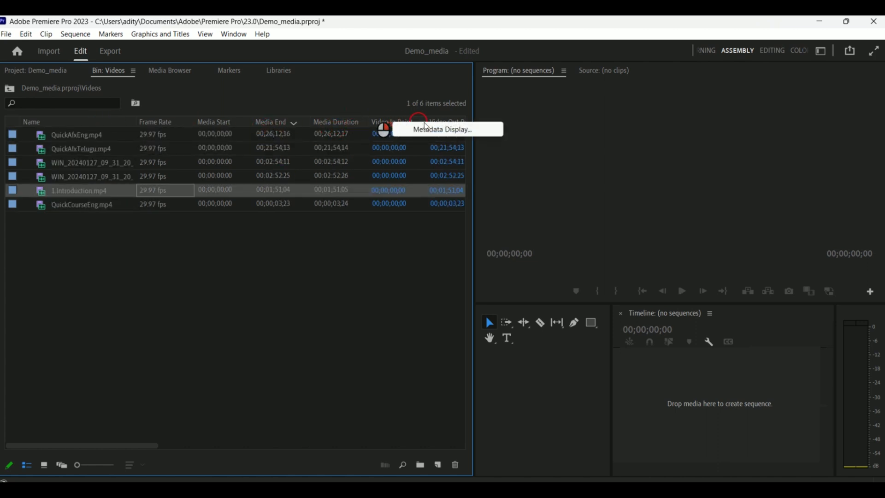
{"action": "left_click", "coordinate": [440, 131]}
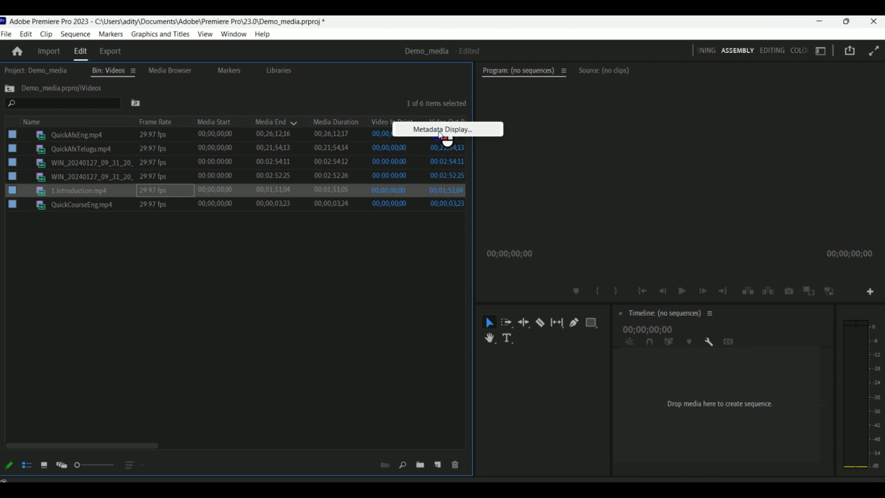
{"action": "scroll", "coordinate": [362, 303], "scroll_direction": "down", "scroll_amount": 3}
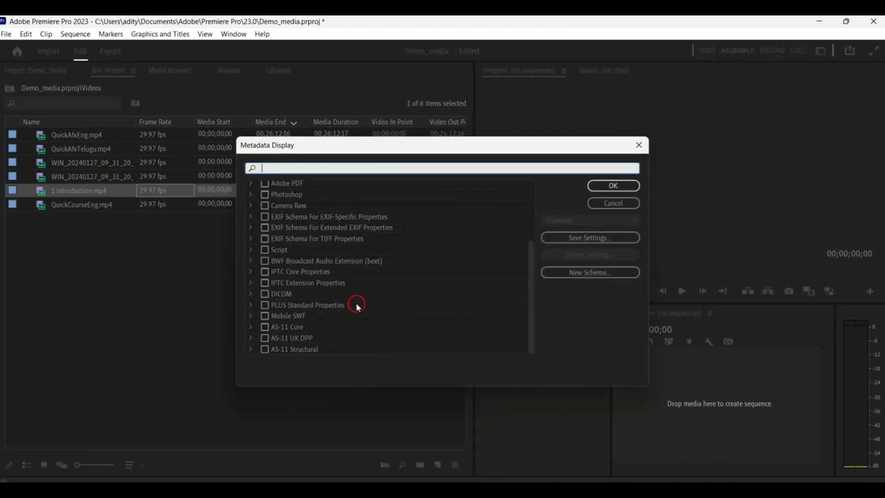
{"action": "scroll", "coordinate": [325, 339], "scroll_direction": "up", "scroll_amount": 3}
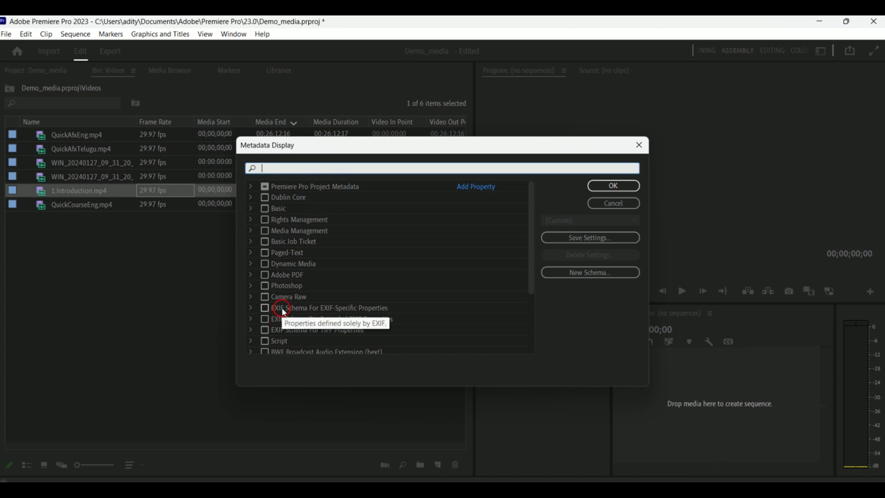
{"action": "left_click", "coordinate": [264, 264]}
{"action": "left_click", "coordinate": [266, 275]}
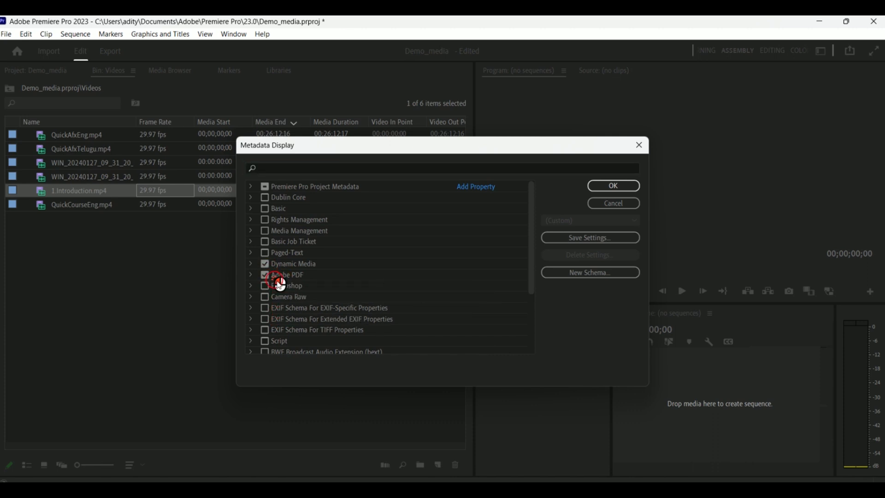
{"action": "left_click", "coordinate": [266, 275]}
{"action": "left_click", "coordinate": [265, 264]}
{"action": "scroll", "coordinate": [400, 297], "scroll_direction": "down", "scroll_amount": 3}
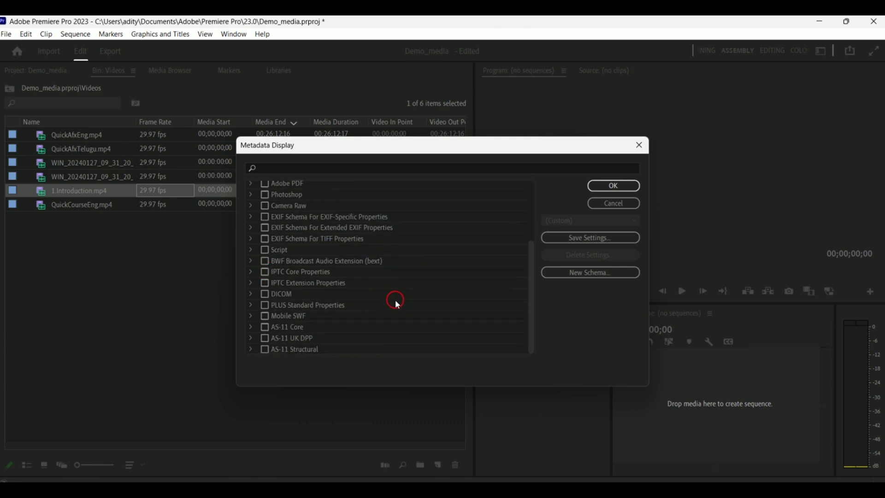
{"action": "scroll", "coordinate": [391, 305], "scroll_direction": "up", "scroll_amount": 3}
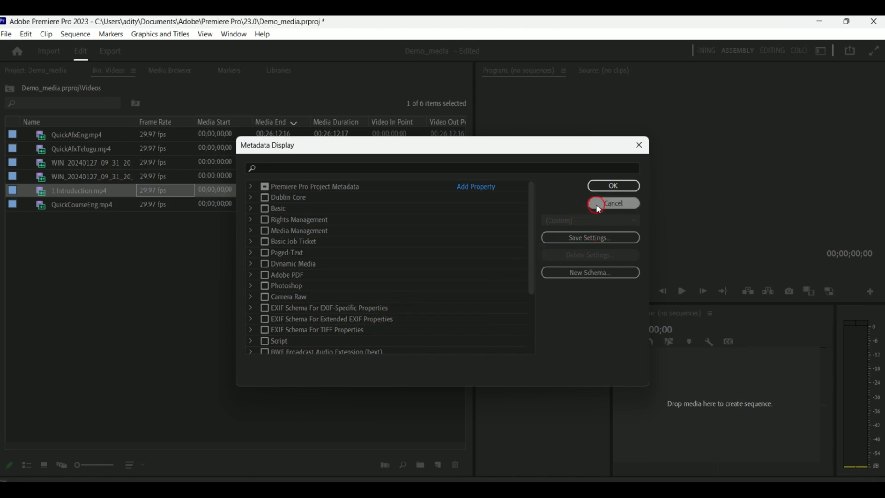
{"action": "left_click", "coordinate": [614, 204]}
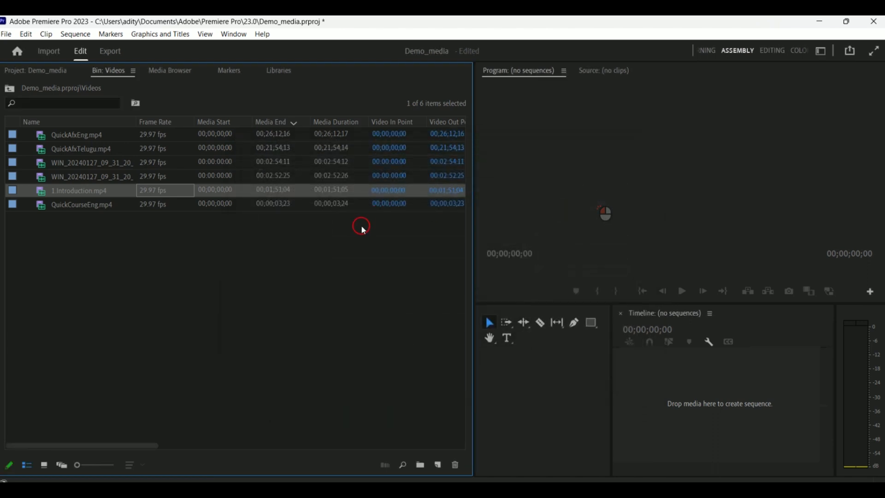
- Cycle through the bin's icon, freeform and list views, ending in icon view with nothing selected
{"action": "left_click", "coordinate": [43, 464]}
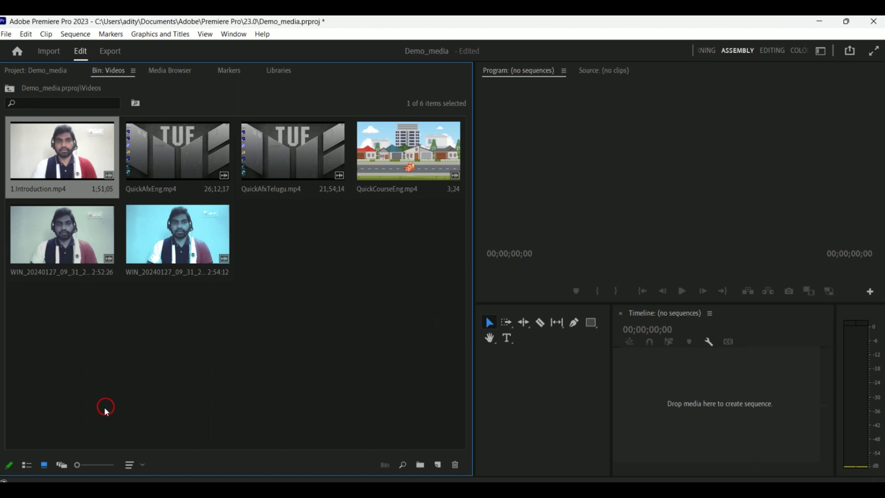
{"action": "left_click", "coordinate": [62, 465]}
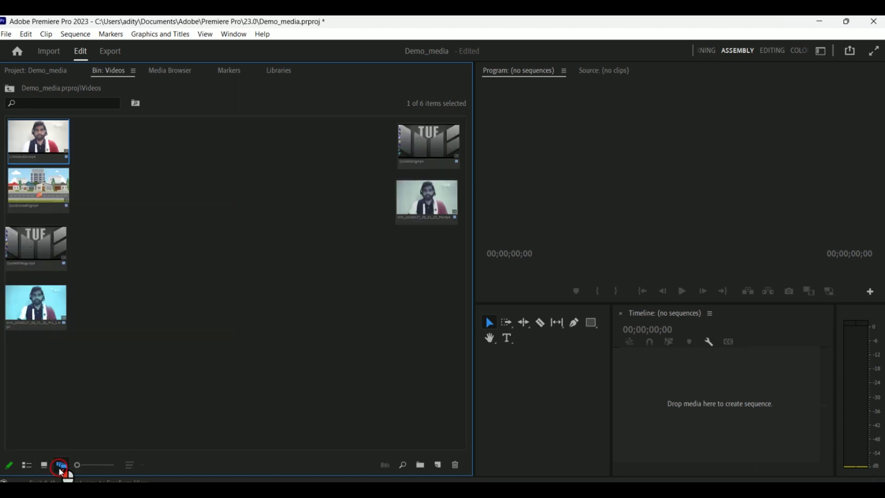
{"action": "left_click", "coordinate": [26, 470]}
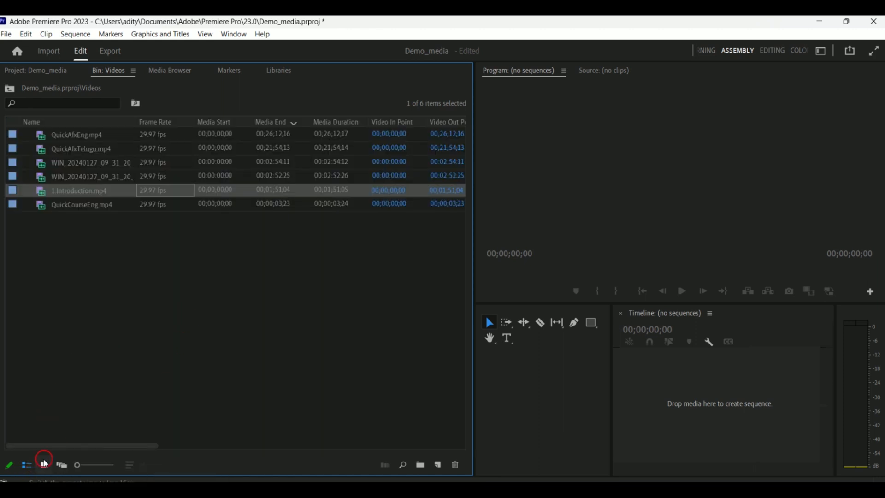
{"action": "left_click", "coordinate": [44, 469]}
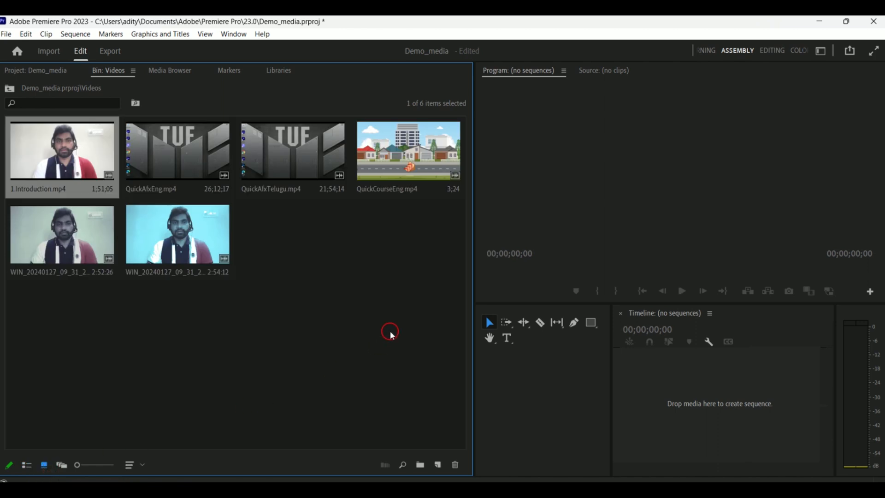
{"action": "left_click", "coordinate": [307, 288]}
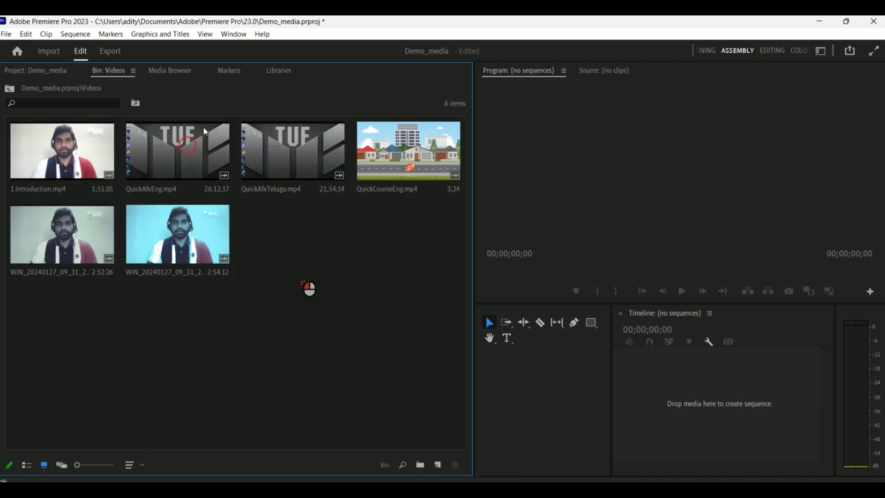
- Return to the Demo_media project panel listing the Audio, Images and Videos bins
{"action": "left_click", "coordinate": [45, 71]}
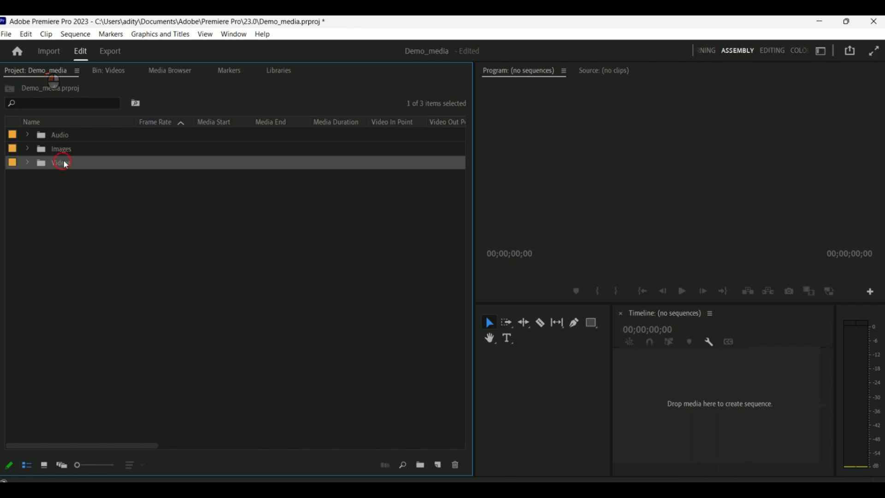
{"action": "left_click", "coordinate": [74, 137]}
{"action": "left_click", "coordinate": [74, 164]}
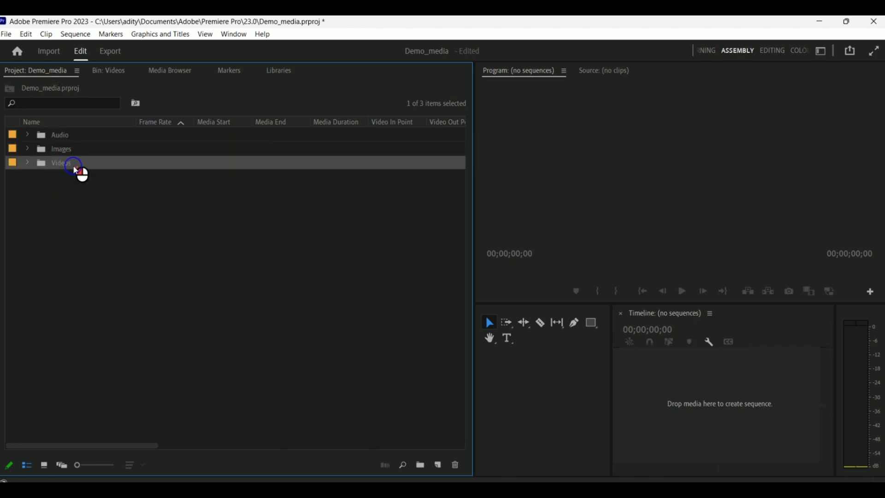
{"action": "left_click", "coordinate": [101, 261]}
{"action": "left_click", "coordinate": [83, 164]}
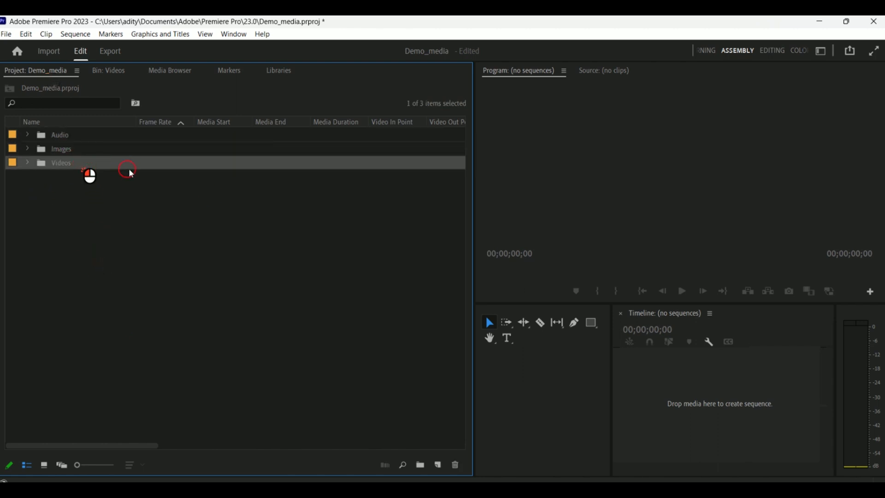
- Delete the Images bin, then undo the deletion
{"action": "left_click", "coordinate": [91, 148]}
{"action": "key", "text": "Delete"}
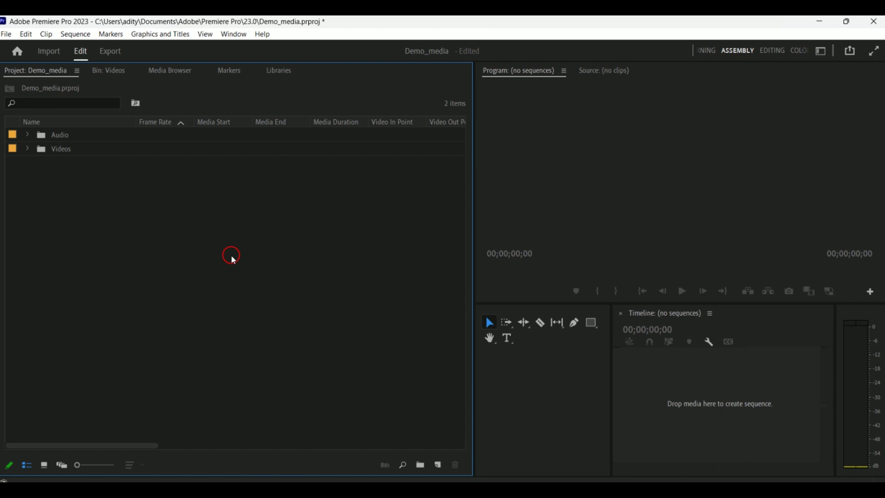
{"action": "key", "text": "ctrl+z"}
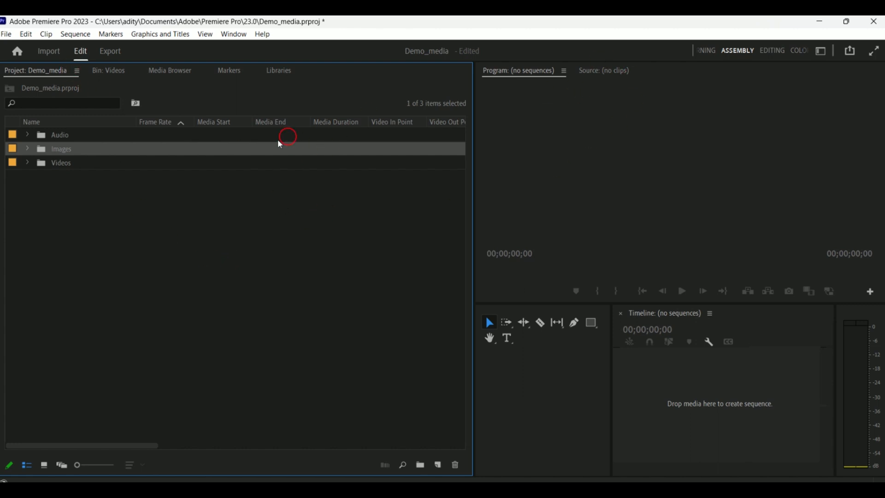
- Switch to the Editing workspace and open the Home screen
{"action": "left_click", "coordinate": [820, 50]}
{"action": "left_click", "coordinate": [774, 55]}
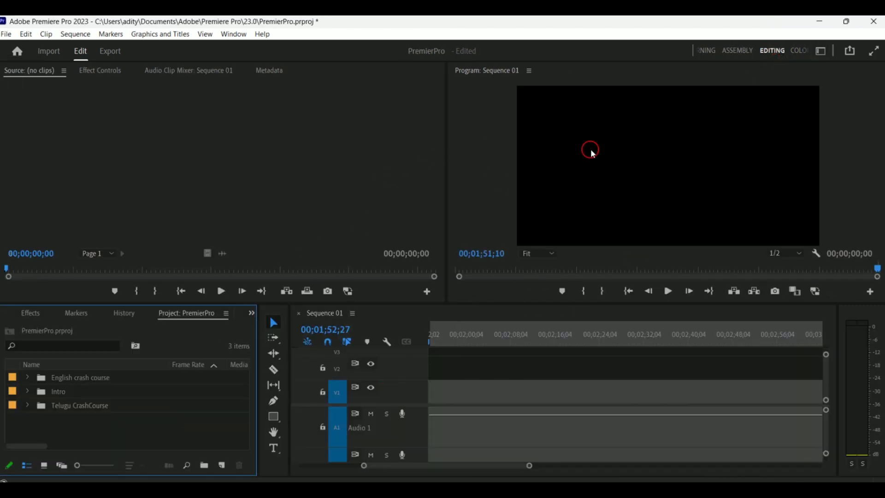
{"action": "left_click", "coordinate": [17, 52]}
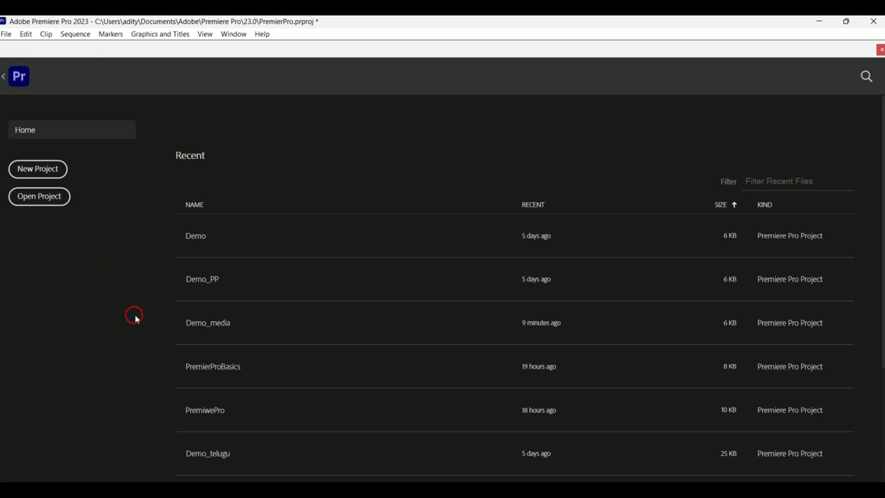
- Start a new project named Demo_Seq
{"action": "left_click", "coordinate": [59, 170]}
{"action": "left_click", "coordinate": [112, 88]}
{"action": "left_click_drag", "start_coordinate": [124, 77], "coordinate": [57, 76]}
{"action": "type", "text": "Demo_Seq"}
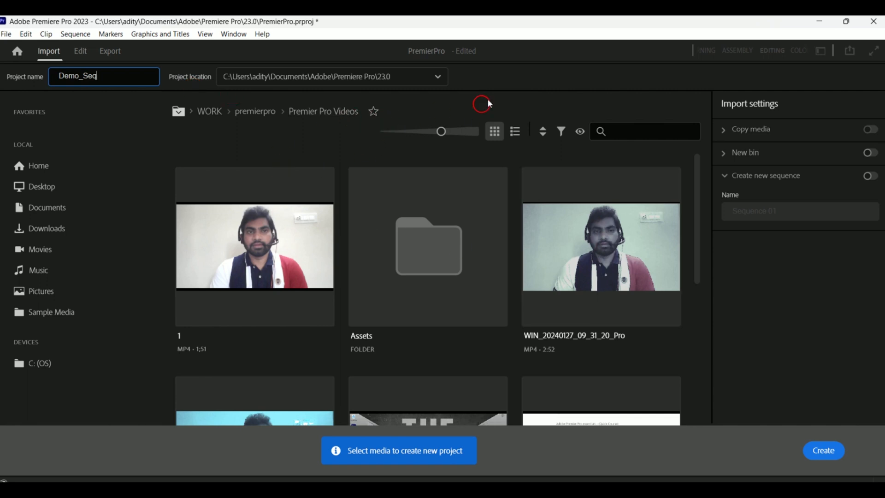
{"action": "left_click", "coordinate": [389, 81]}
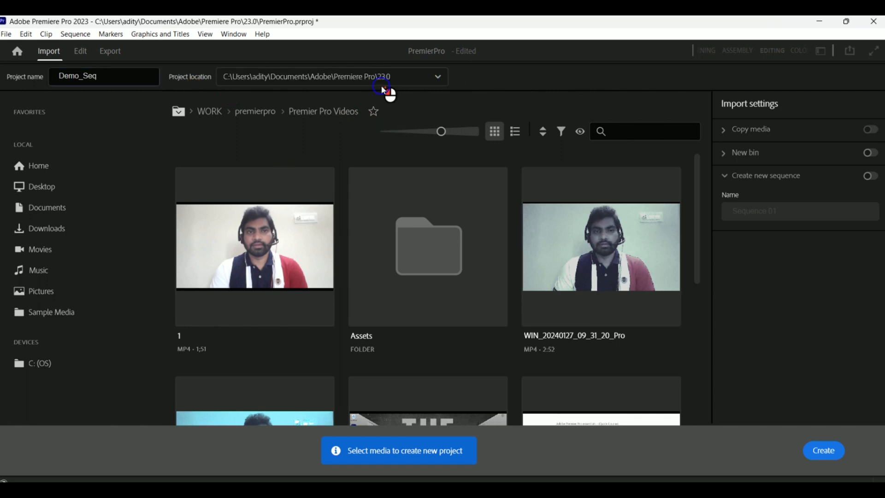
- Enable creating a new sequence for the project and name it Media_organise
{"action": "left_click", "coordinate": [497, 79]}
{"action": "left_click", "coordinate": [870, 176]}
{"action": "left_click", "coordinate": [802, 220]}
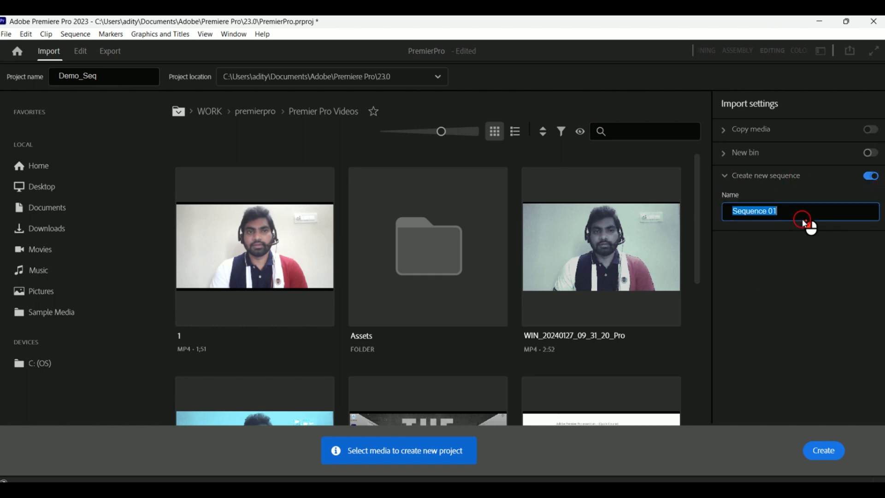
{"action": "left_click", "coordinate": [810, 213]}
{"action": "left_click_drag", "start_coordinate": [817, 212], "coordinate": [651, 213]}
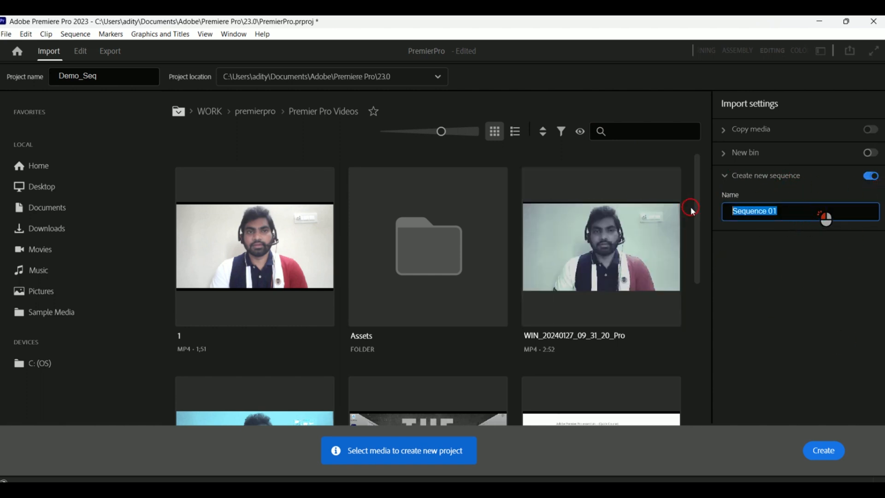
{"action": "key", "text": "BackSpace"}
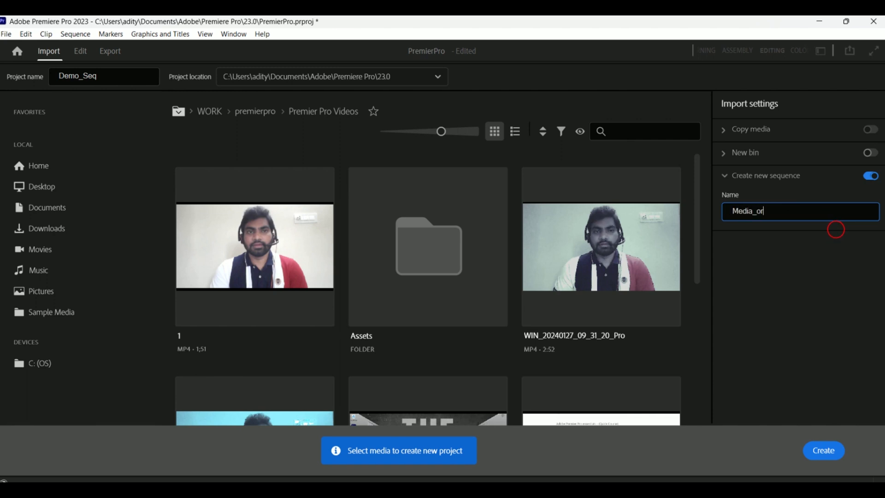
{"action": "type", "text": "Media_organos"}
{"action": "key", "text": "BackSpace"}
{"action": "key", "text": "BackSpace"}
{"action": "type", "text": "ise"}
{"action": "left_click", "coordinate": [789, 245]}
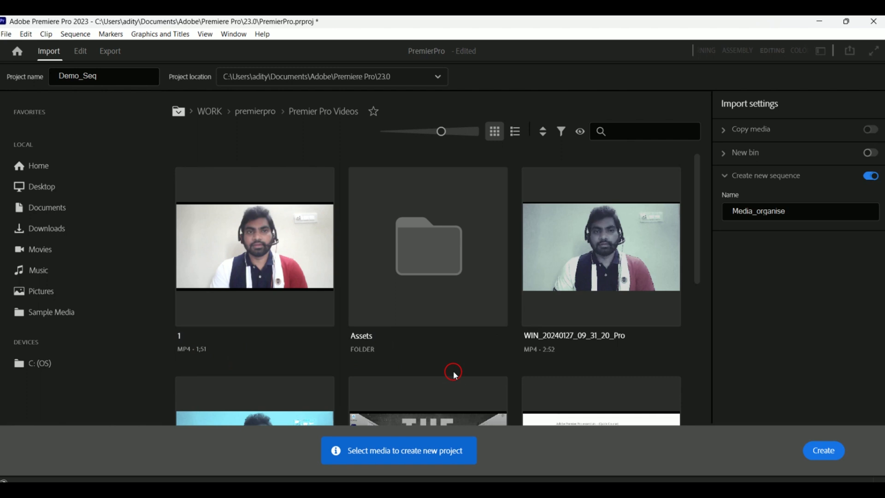
- Select the clips 1, WIN_20240127_09_31_20_Pro, WIN_20240127_09_31_20_Pro_1, premierQuickCourseEnglish and QuickCourseTelugu for import
{"action": "scroll", "coordinate": [447, 364], "scroll_direction": "down", "scroll_amount": 5}
{"action": "scroll", "coordinate": [435, 361], "scroll_direction": "up", "scroll_amount": 5}
{"action": "mouse_move", "coordinate": [428, 380]}
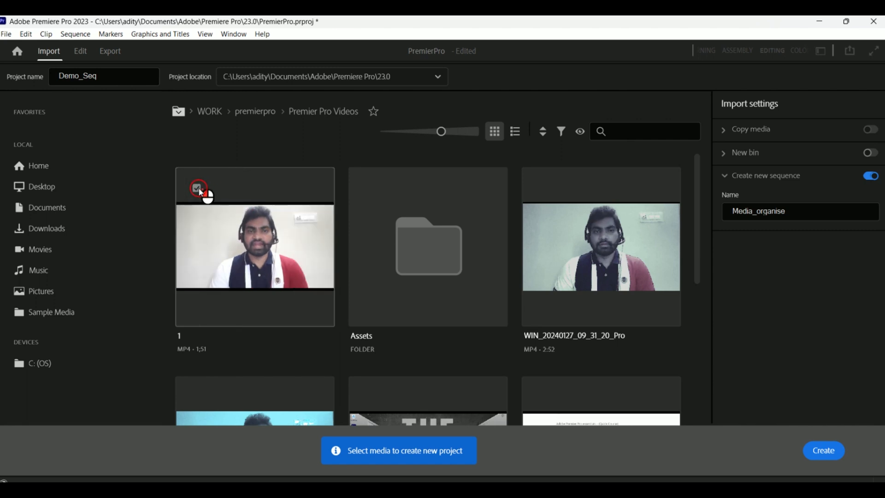
{"action": "left_click", "coordinate": [197, 188]}
{"action": "left_click", "coordinate": [545, 204]}
{"action": "scroll", "coordinate": [468, 296], "scroll_direction": "down", "scroll_amount": 5}
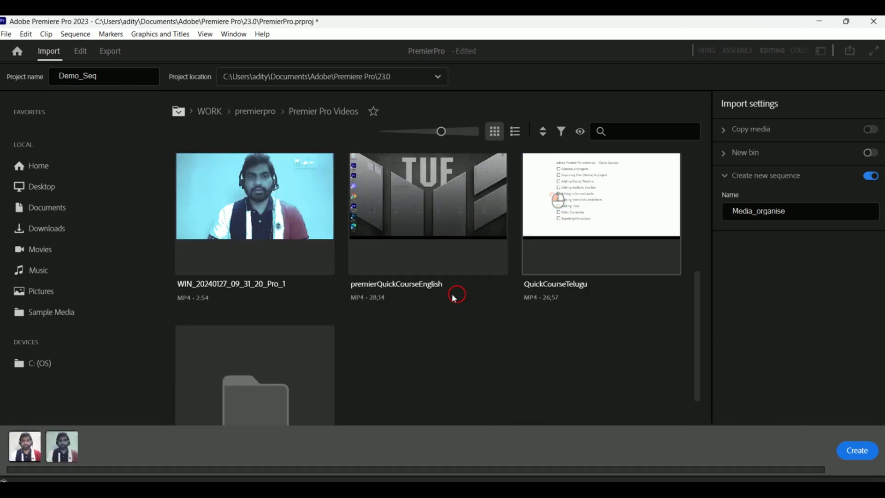
{"action": "scroll", "coordinate": [438, 302], "scroll_direction": "up", "scroll_amount": 3}
{"action": "left_click", "coordinate": [368, 309]}
{"action": "scroll", "coordinate": [378, 320], "scroll_direction": "down", "scroll_amount": 5}
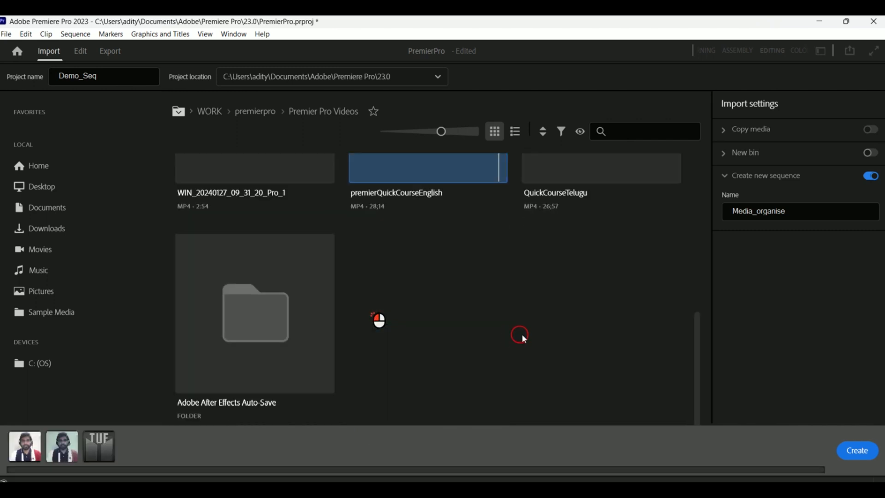
{"action": "scroll", "coordinate": [452, 310], "scroll_direction": "up", "scroll_amount": 3}
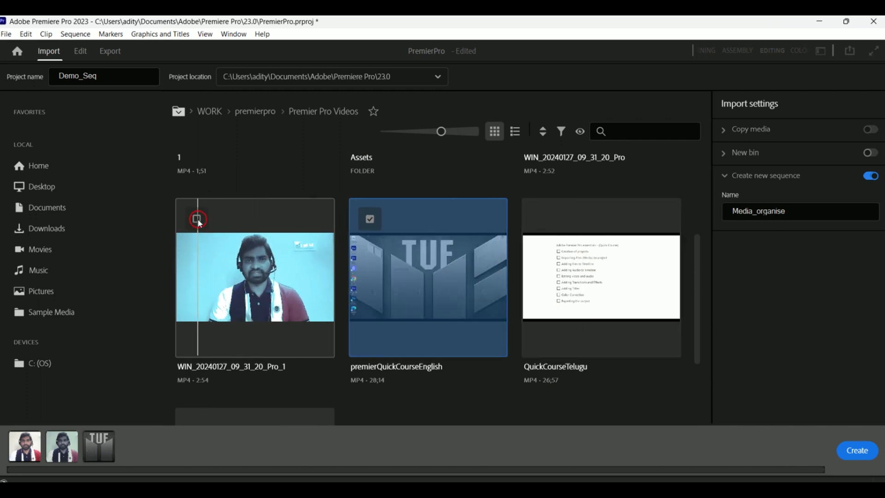
{"action": "left_click", "coordinate": [198, 221]}
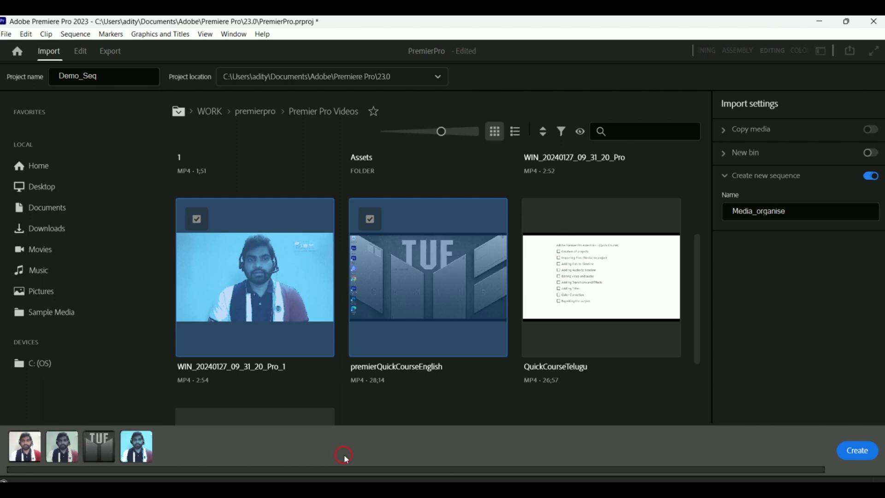
{"action": "left_click", "coordinate": [550, 222]}
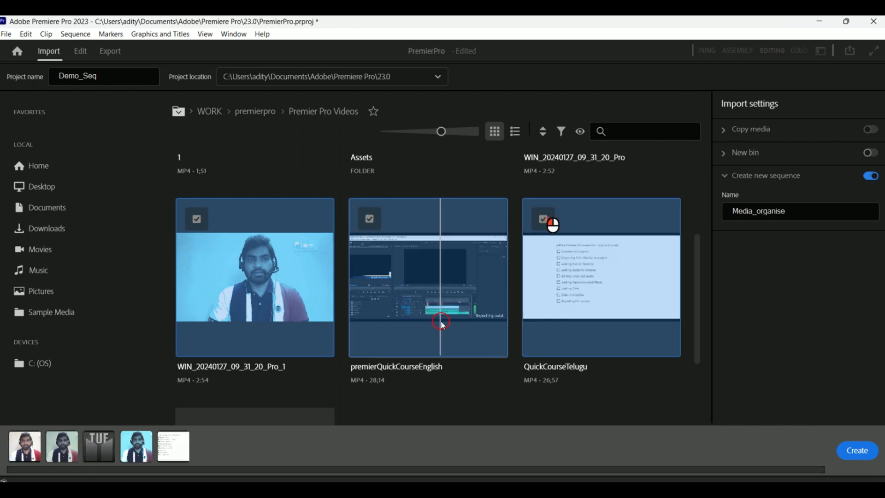
- Create the Demo_Seq project with the selected media
{"action": "scroll", "coordinate": [535, 412], "scroll_direction": "up", "scroll_amount": 2}
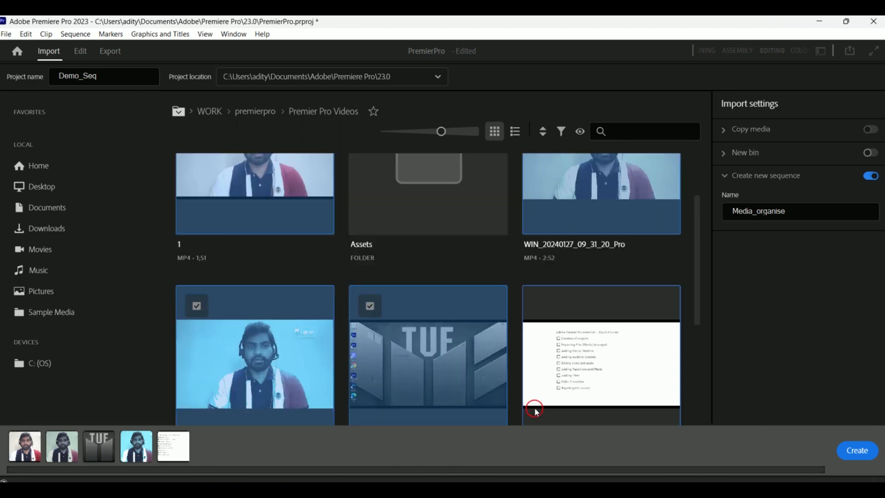
{"action": "scroll", "coordinate": [536, 412], "scroll_direction": "up", "scroll_amount": 2}
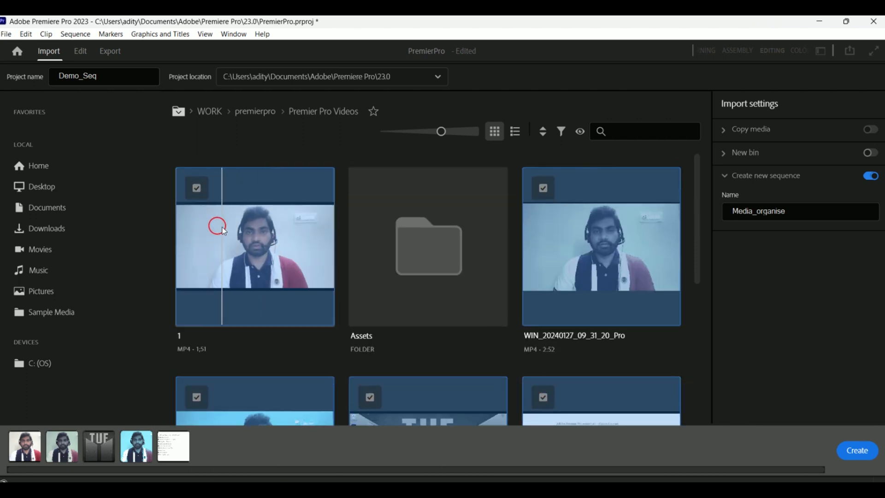
{"action": "scroll", "coordinate": [567, 258], "scroll_direction": "down", "scroll_amount": 4}
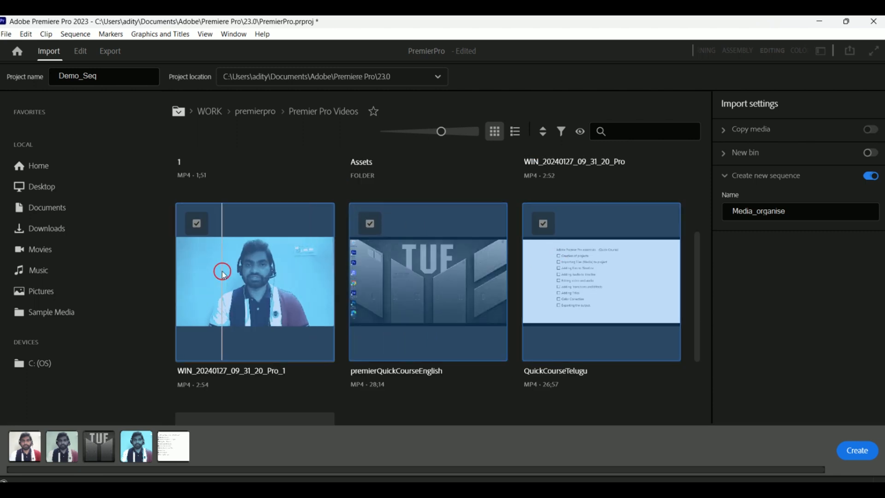
{"action": "scroll", "coordinate": [603, 281], "scroll_direction": "down", "scroll_amount": 3}
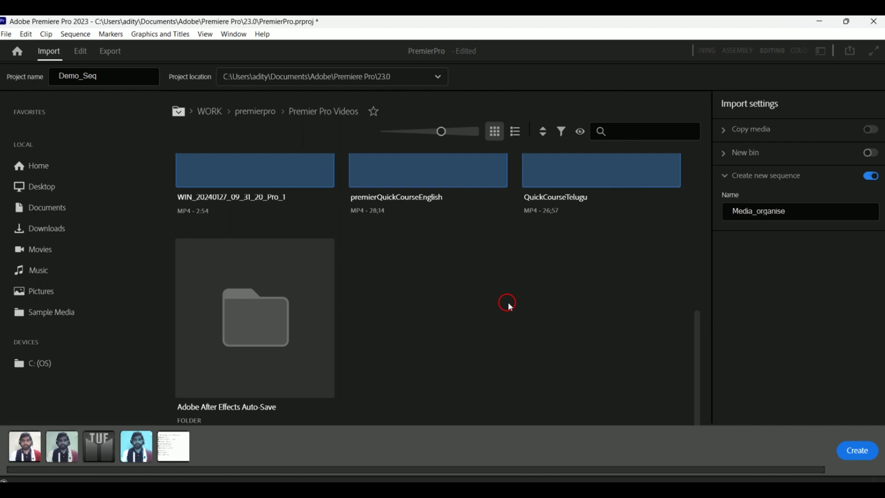
{"action": "left_click", "coordinate": [858, 451]}
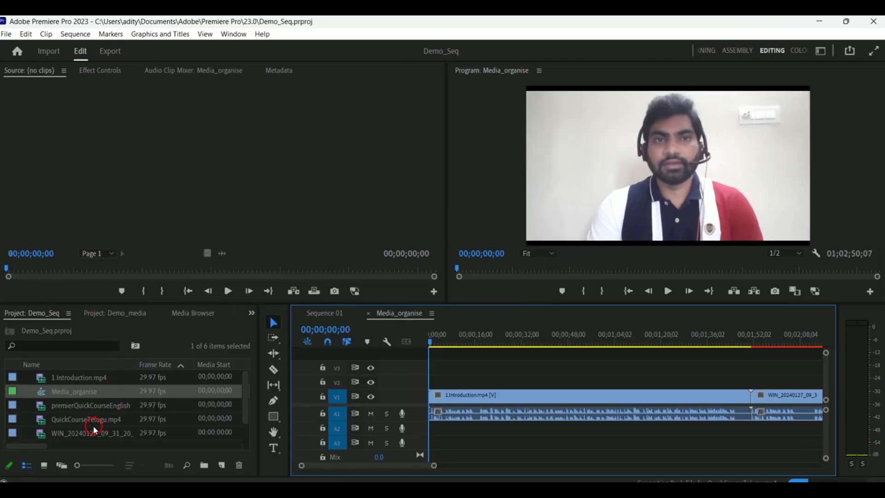
- Select the Media_organise sequence and move its playhead to about 00;01;07;00
{"action": "left_click", "coordinate": [71, 391]}
{"action": "left_click", "coordinate": [70, 388]}
{"action": "left_click_drag", "start_coordinate": [458, 342], "coordinate": [496, 354]}
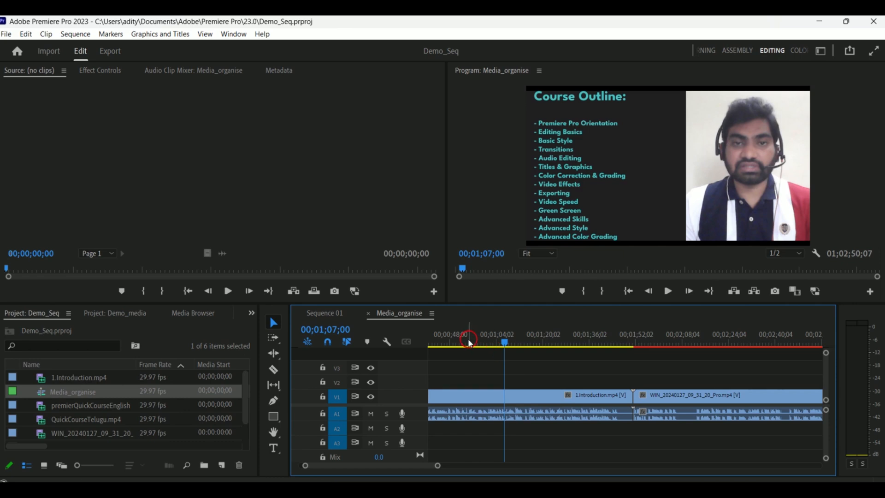
- Delete the Media_organise sequence from the project
{"action": "right_click", "coordinate": [131, 393]}
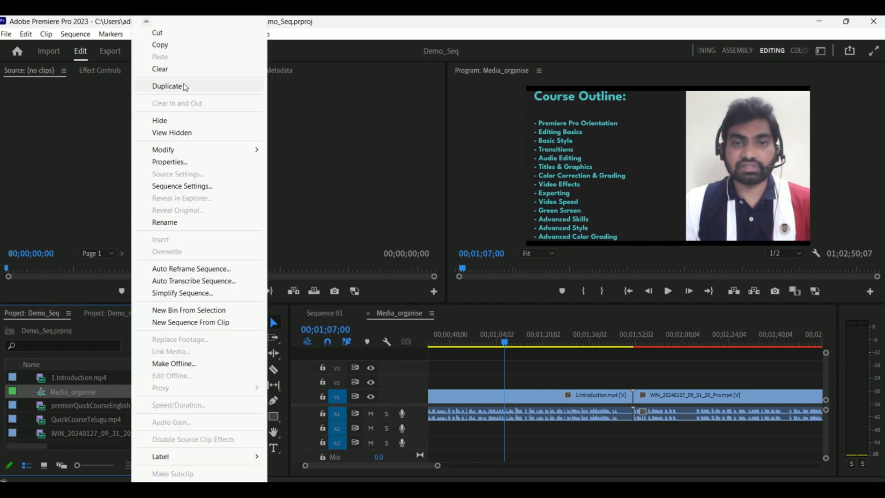
{"action": "left_click", "coordinate": [86, 398]}
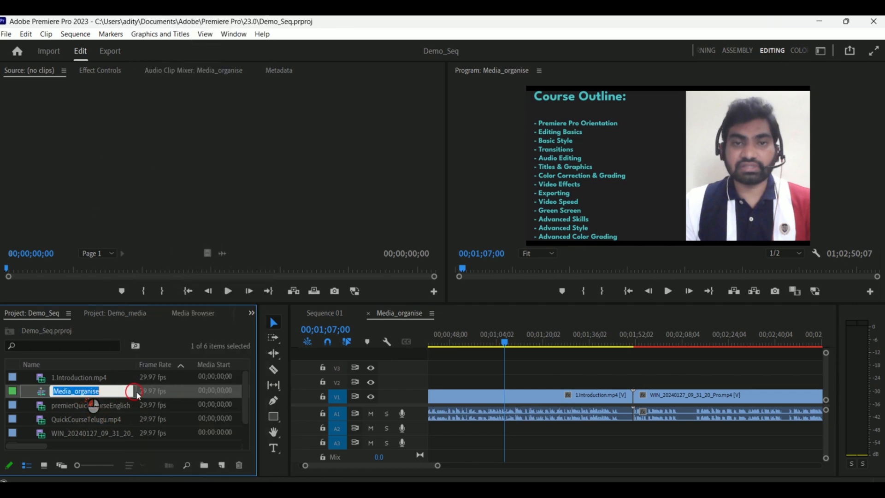
{"action": "left_click", "coordinate": [158, 392]}
{"action": "left_click", "coordinate": [202, 392]}
{"action": "key", "text": "Delete"}
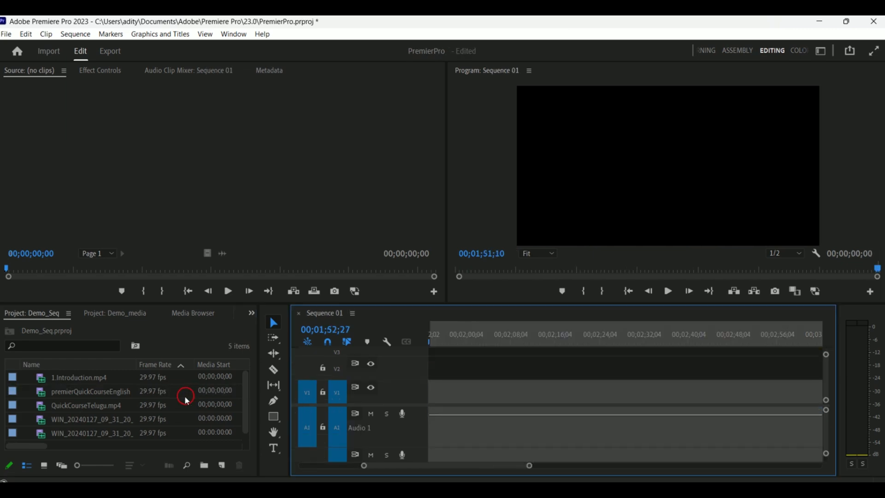
{"action": "left_click", "coordinate": [483, 343]}
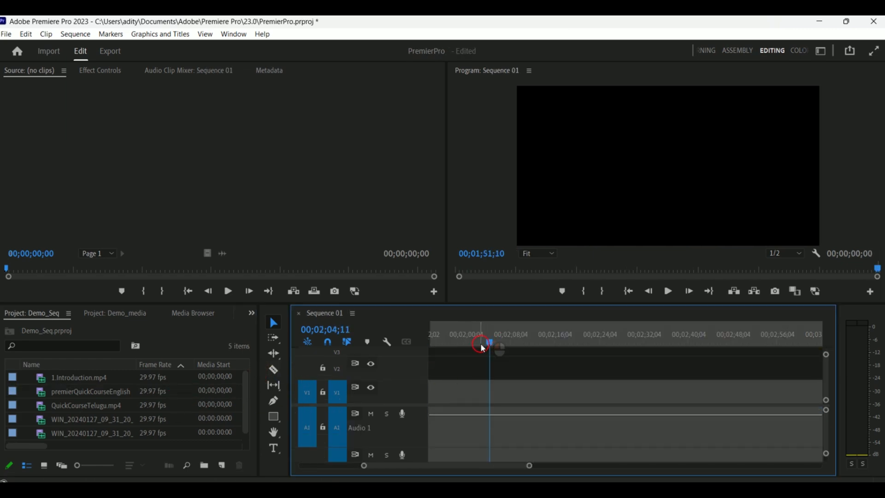